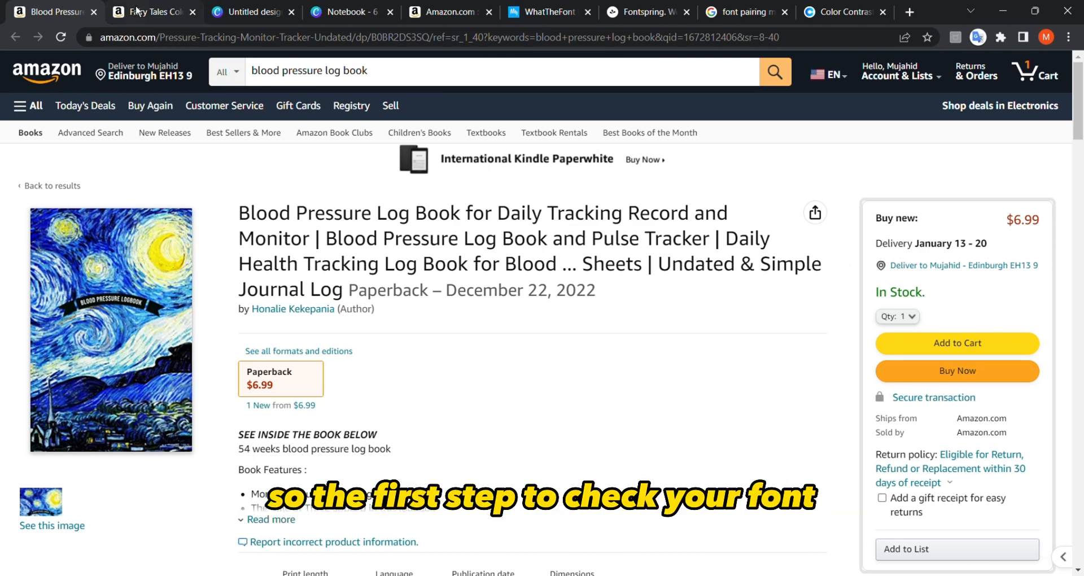
# Examine the cover fonts on the Fairy Tales coloring book listing and in Amazon's "coloring book" search results
pyautogui.click(182, 12)
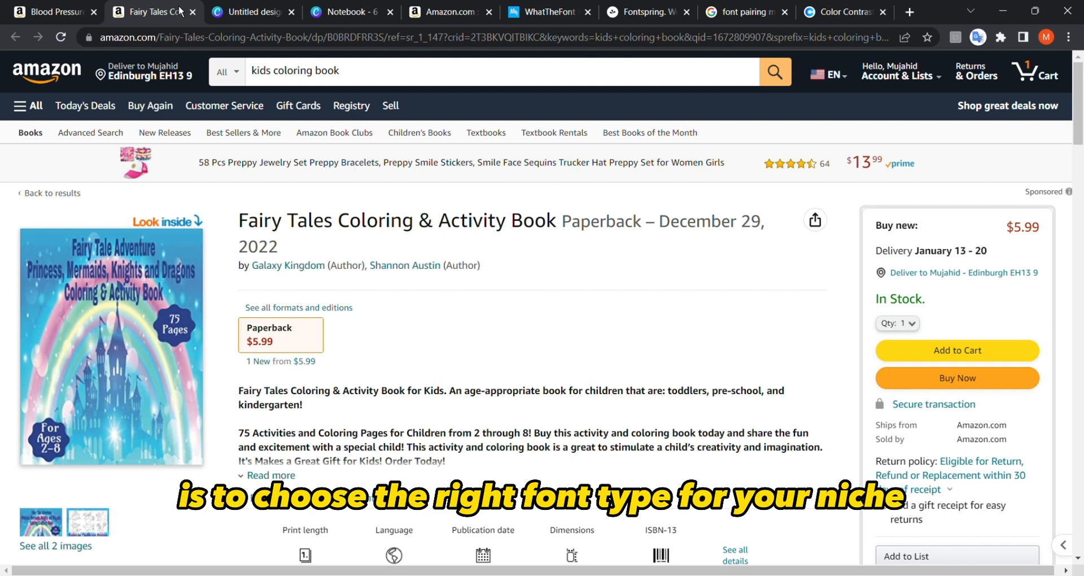
pyautogui.click(248, 12)
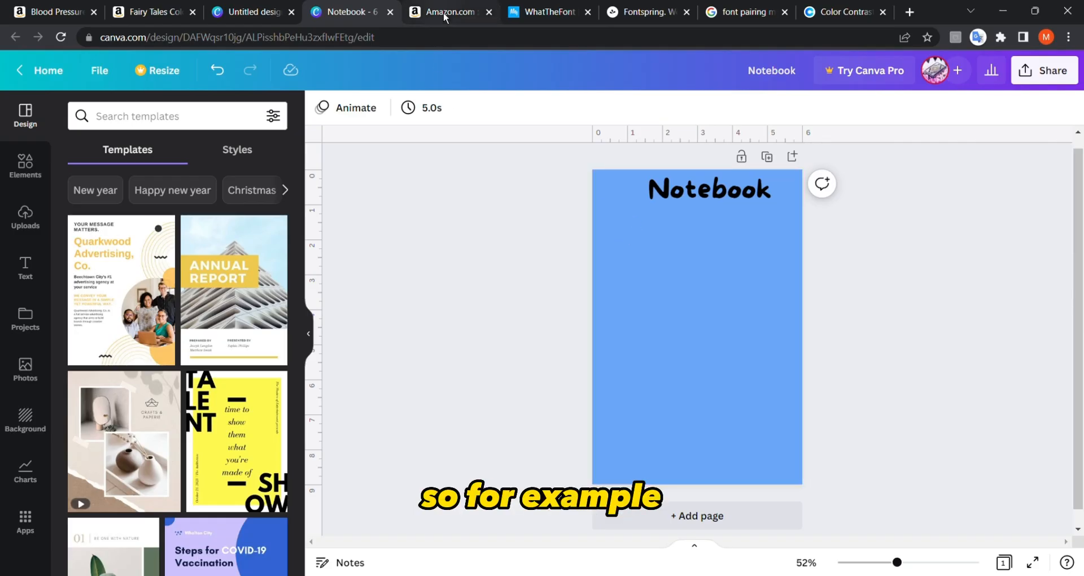
pyautogui.click(444, 14)
pyautogui.scroll(8, 119, 153)
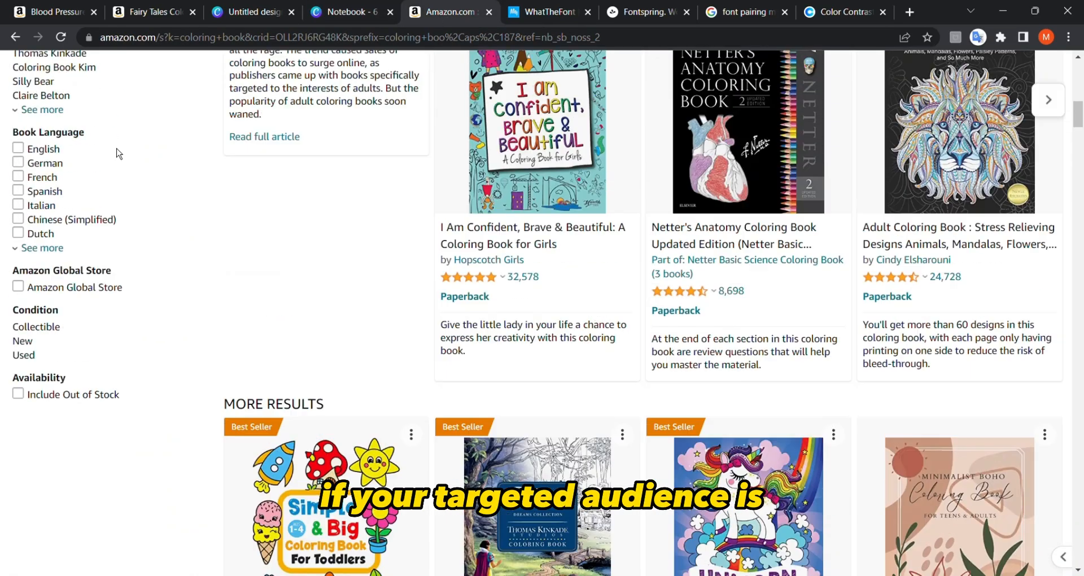
pyautogui.scroll(4, 118, 153)
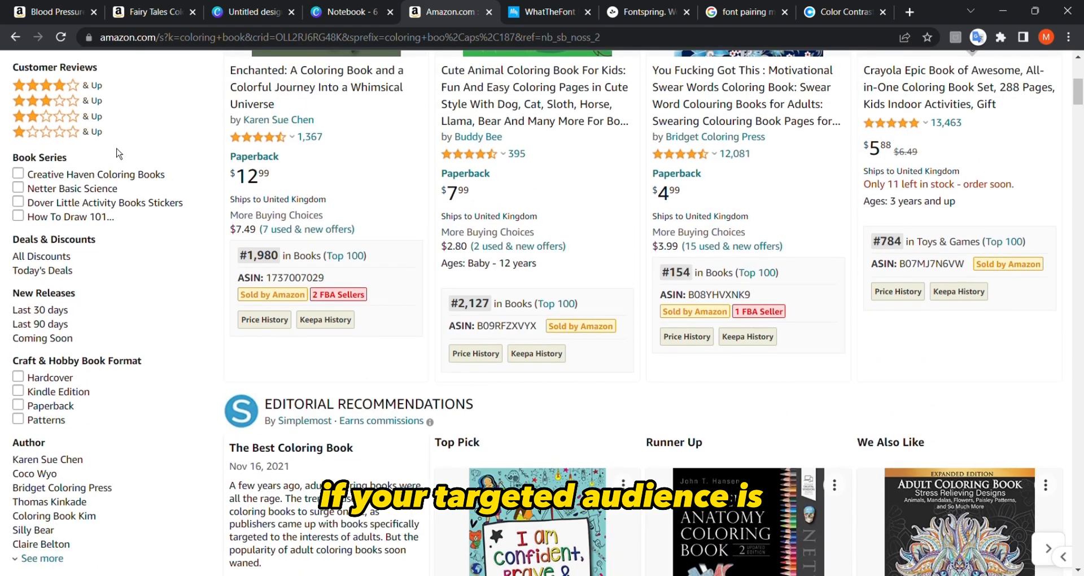
pyautogui.scroll(3, 116, 154)
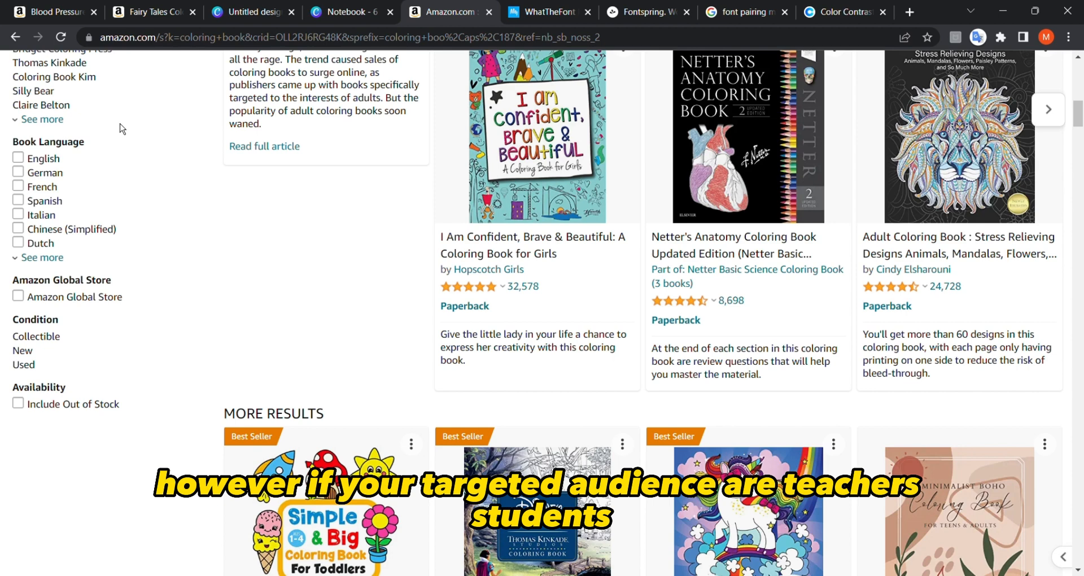
pyautogui.scroll(-2, 120, 129)
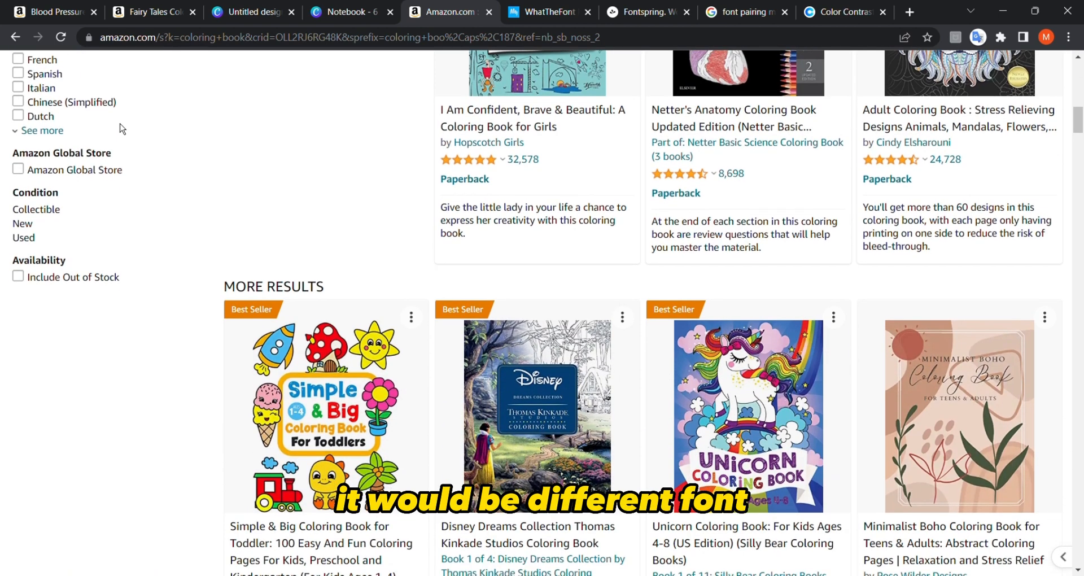
pyautogui.scroll(-1, 120, 129)
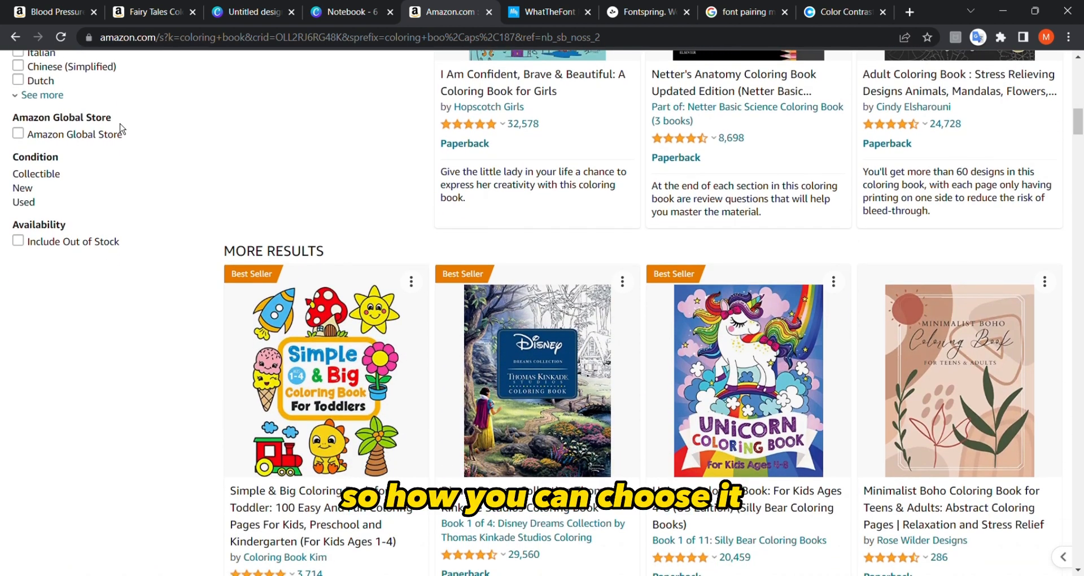
pyautogui.scroll(6, 120, 129)
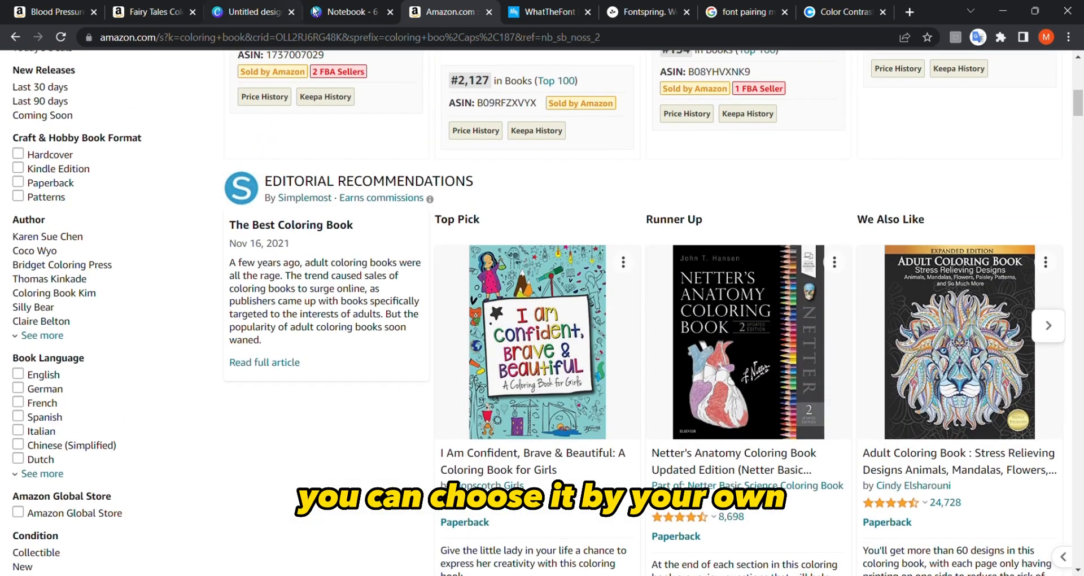
# View the Notebook cover in Canva, and study the title fonts of the best-selling coloring books in the Amazon results
pyautogui.click(328, 11)
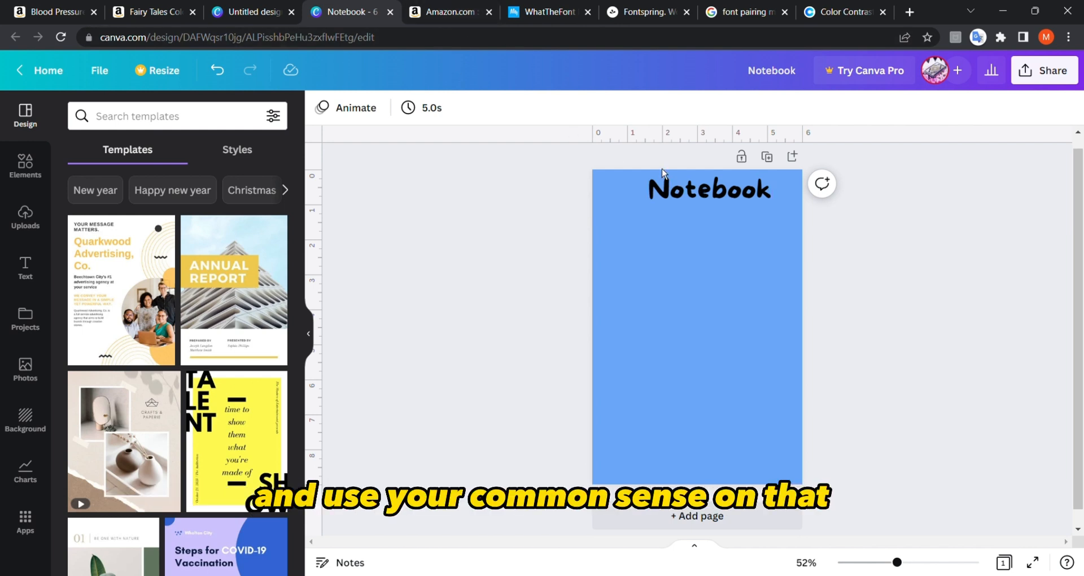
pyautogui.click(458, 11)
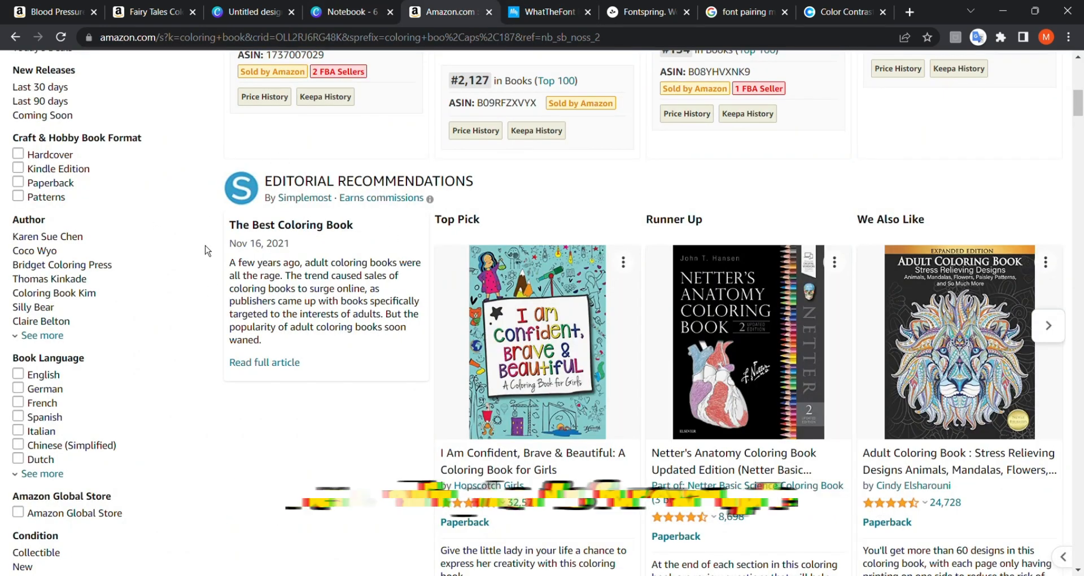
pyautogui.scroll(7, 206, 250)
pyautogui.scroll(2, 206, 250)
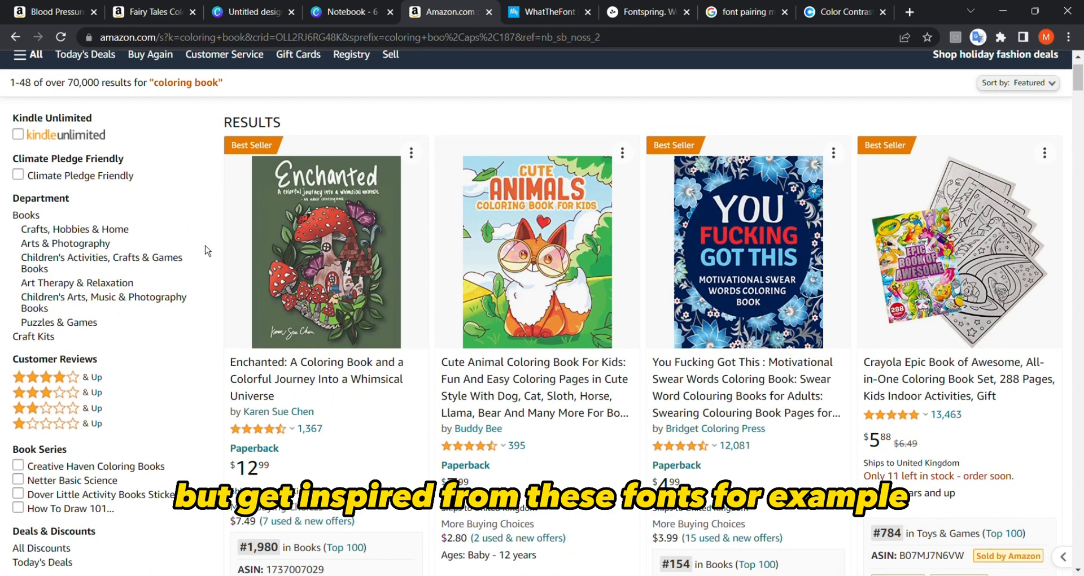
pyautogui.scroll(-2, 207, 251)
pyautogui.scroll(1, 206, 250)
pyautogui.scroll(-6, 206, 250)
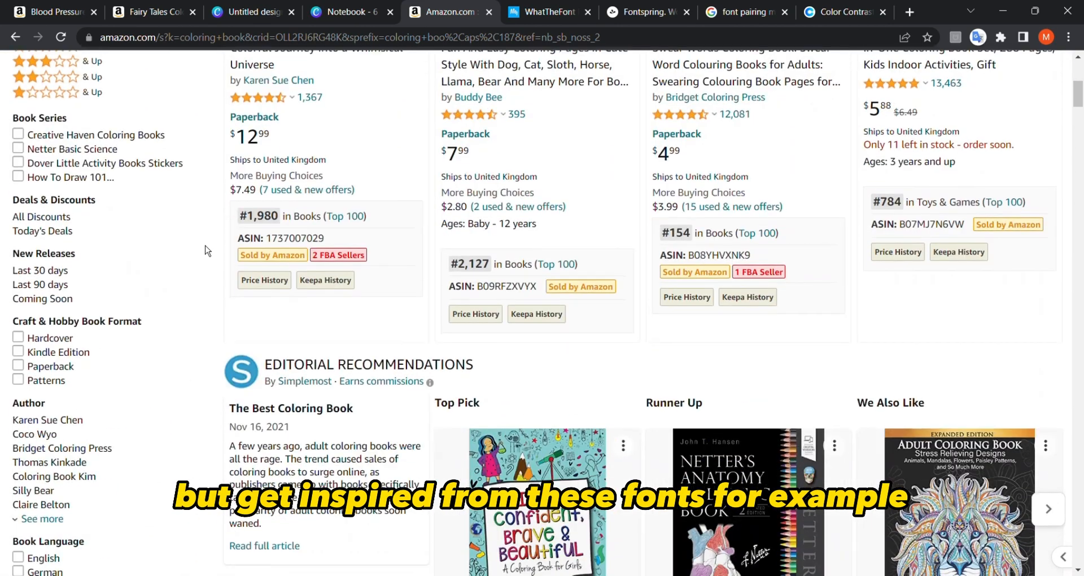
pyautogui.scroll(-10, 206, 250)
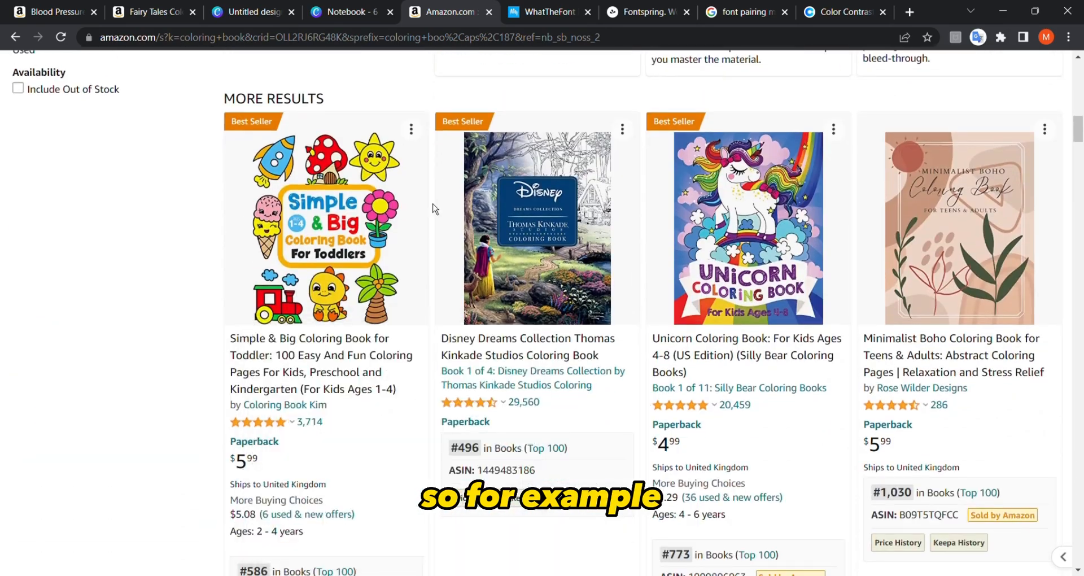
pyautogui.moveTo(346, 174)
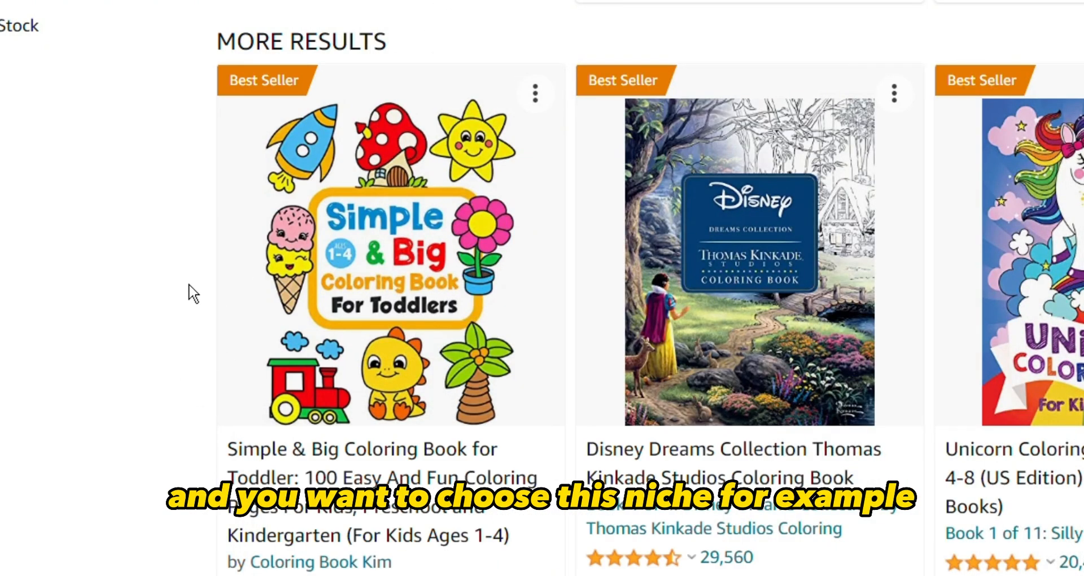
pyautogui.moveTo(394, 260)
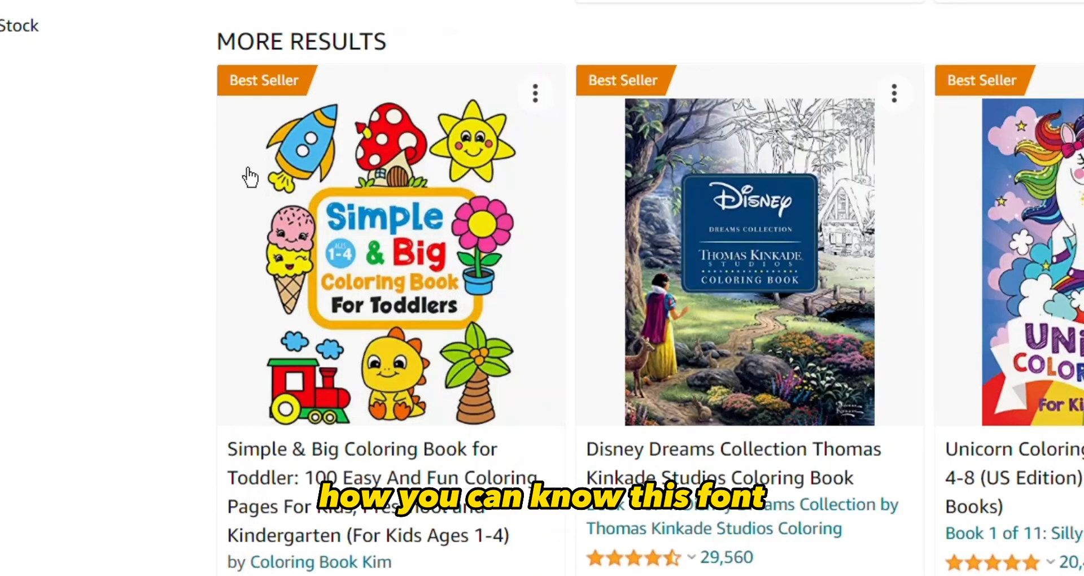
pyautogui.moveTo(406, 186)
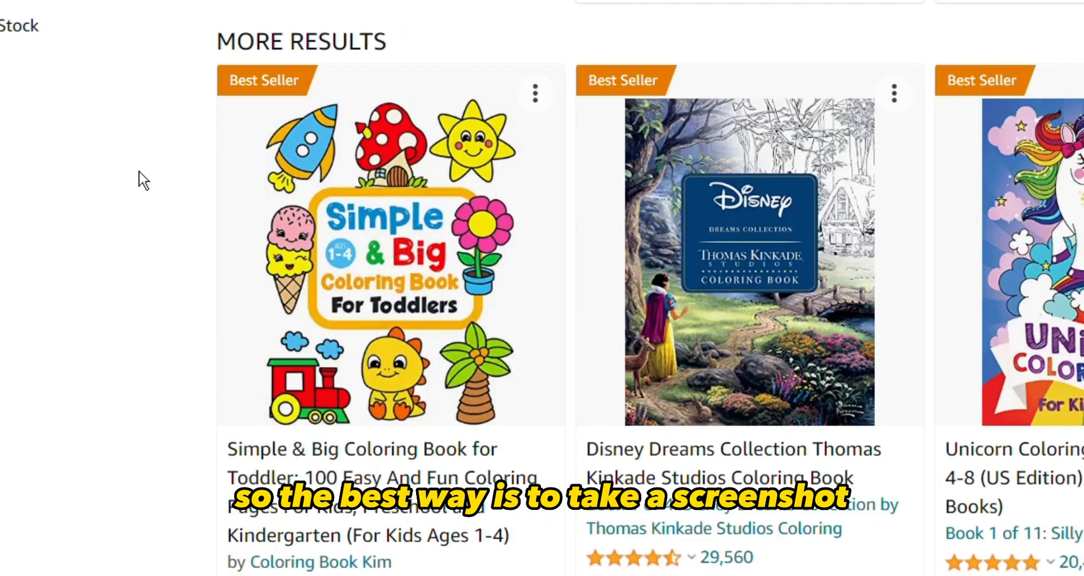
pyautogui.moveTo(467, 236)
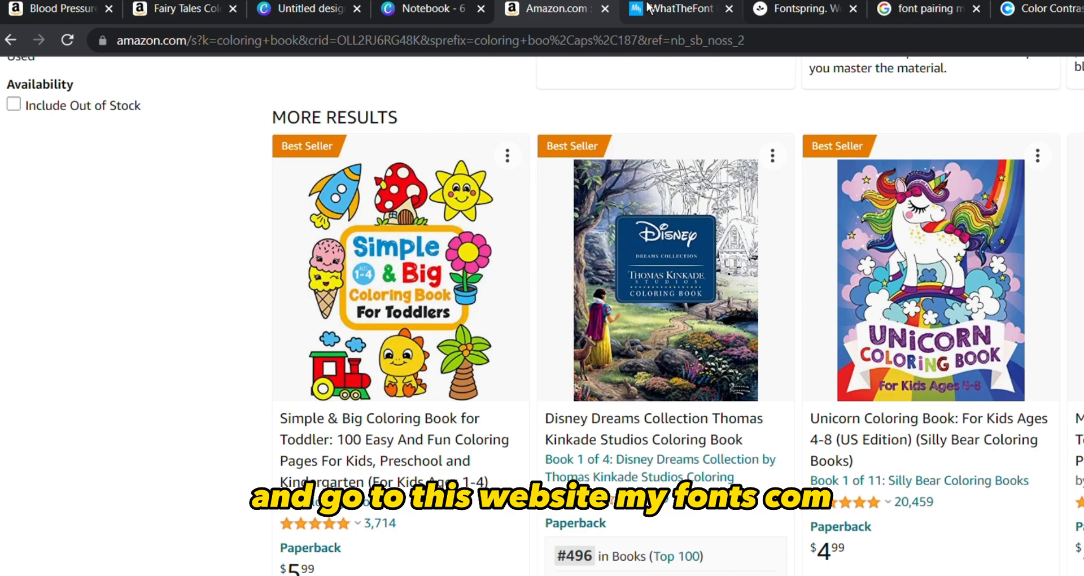
# Switch to the WhatTheFont page on MyFonts and check which image formats its upload area accepts
pyautogui.click(528, 12)
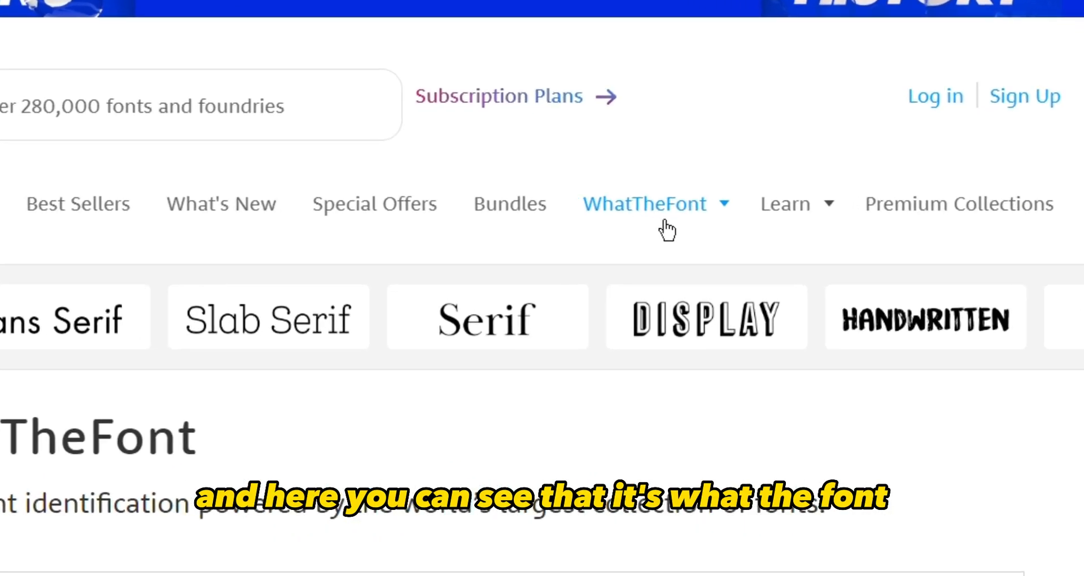
pyautogui.click(666, 229)
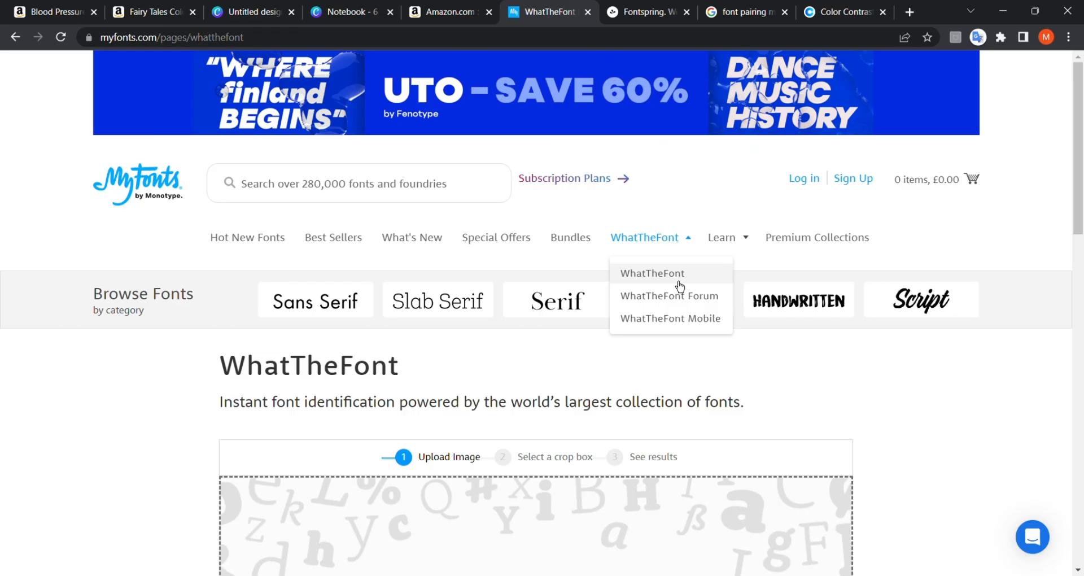
pyautogui.click(762, 290)
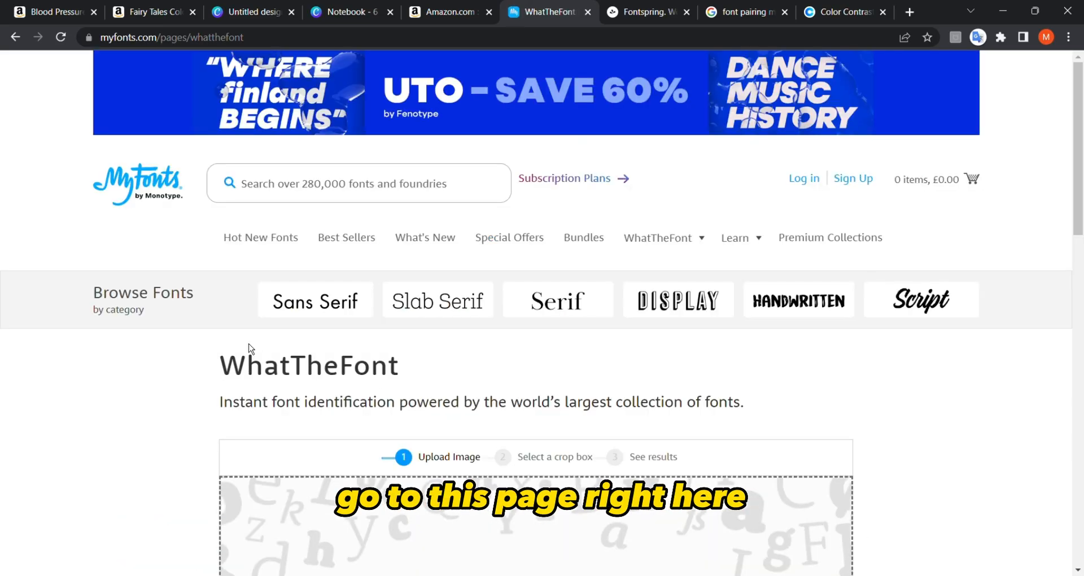
pyautogui.scroll(-3, 251, 373)
pyautogui.scroll(-2, 249, 390)
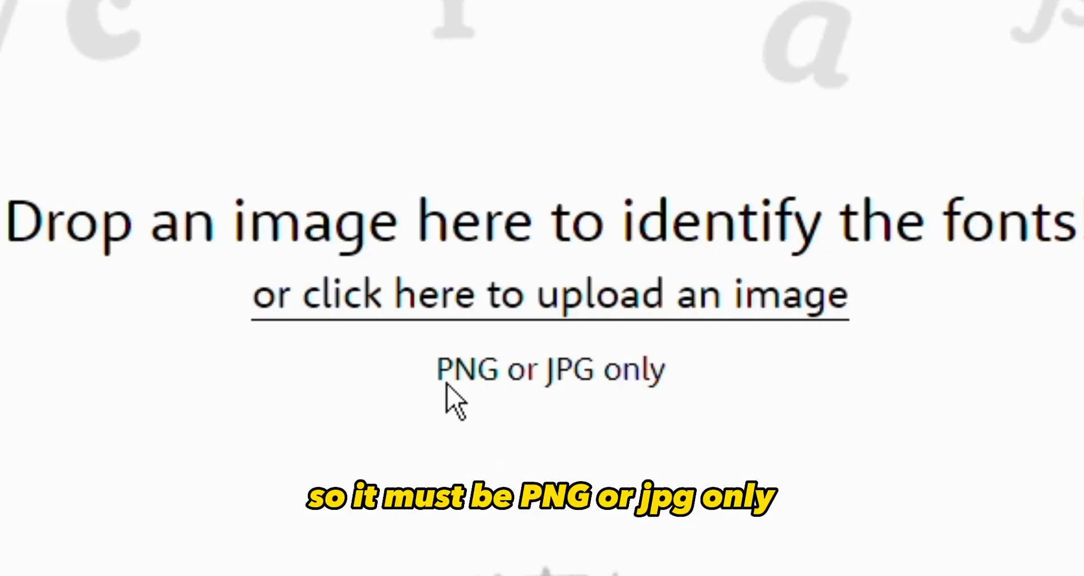
pyautogui.moveTo(436, 388); pyautogui.dragTo(601, 381)
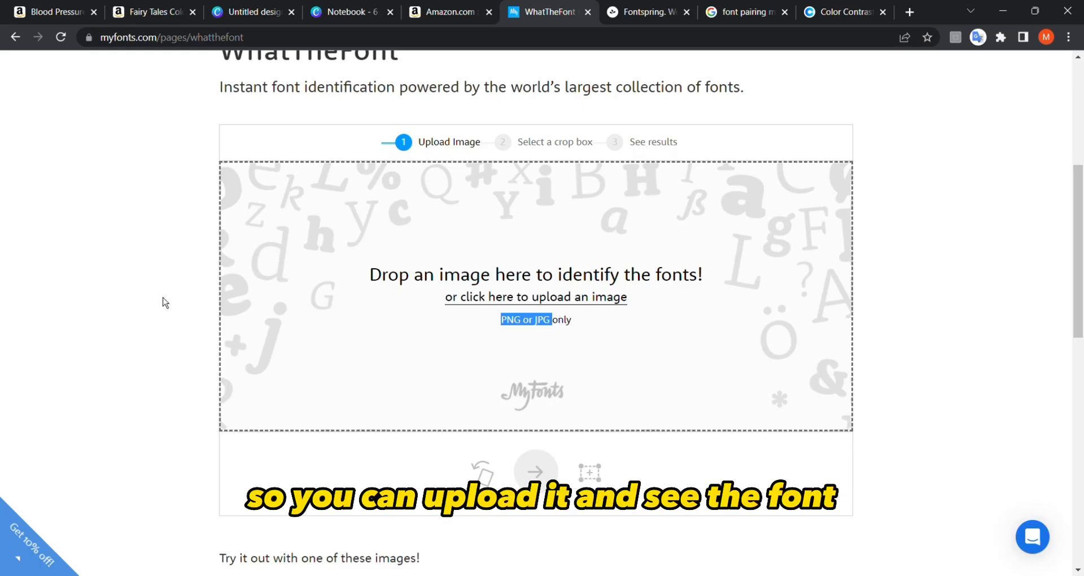
# Load the "Make Everything Beautiful" sample image into WhatTheFont for text detection
pyautogui.scroll(-1, 161, 304)
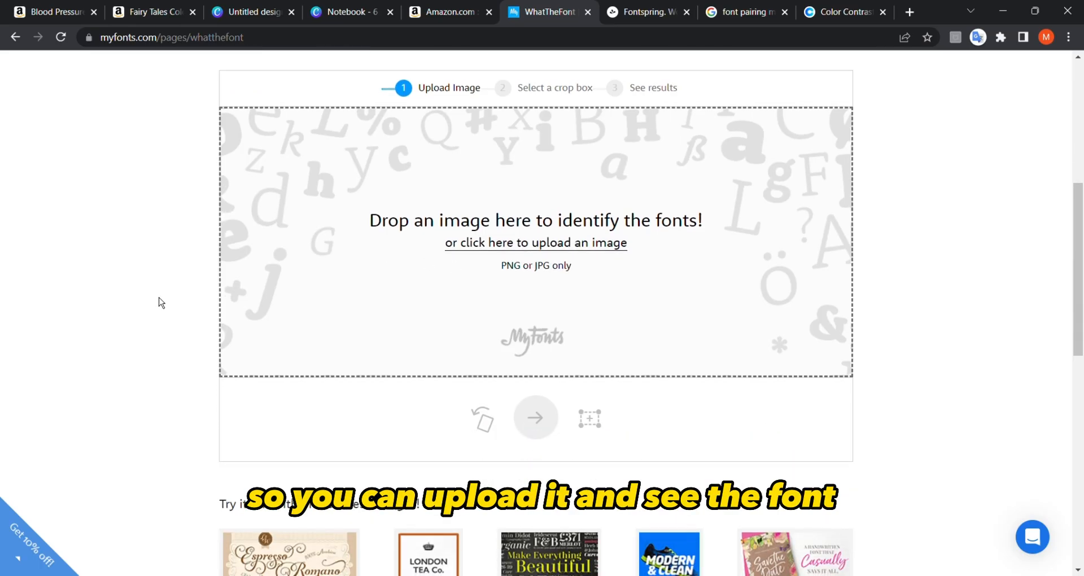
pyautogui.scroll(-2, 160, 303)
pyautogui.click(569, 425)
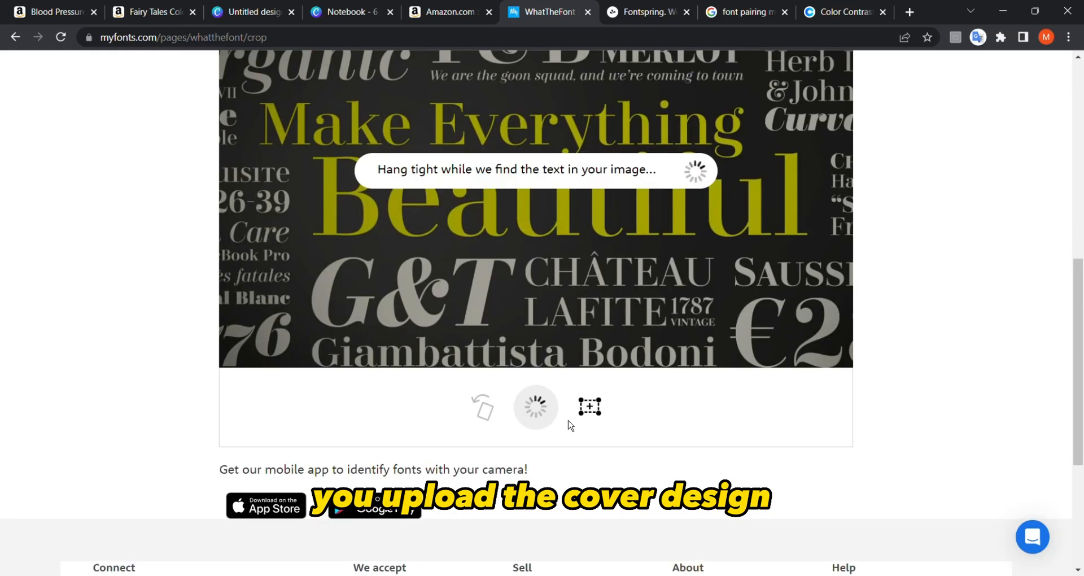
pyautogui.scroll(2, 135, 208)
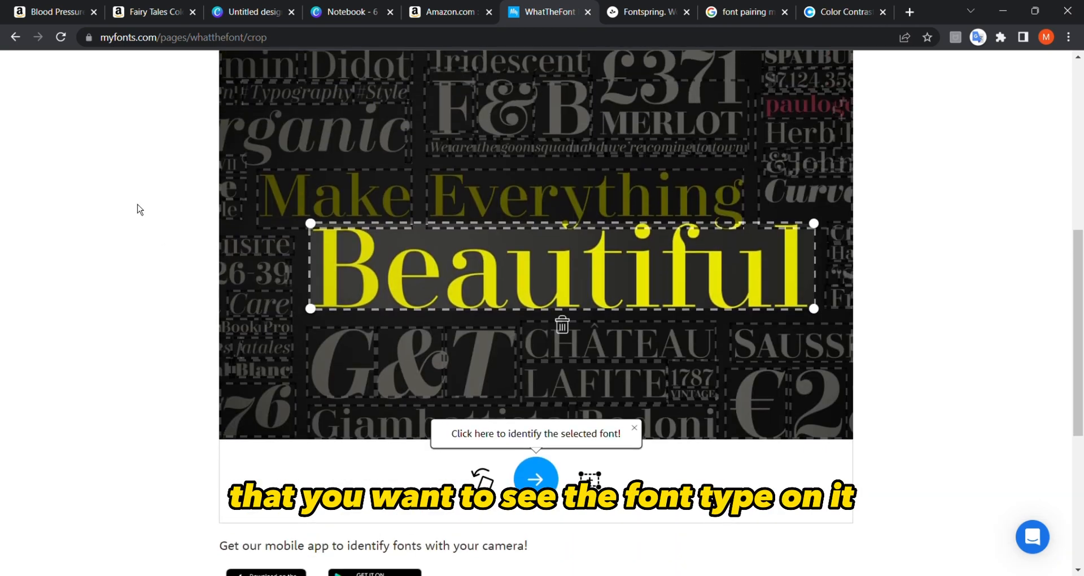
# Try the crop boxes around different words, choose the one around "Everything", and identify its font
pyautogui.click(528, 205)
pyautogui.click(356, 202)
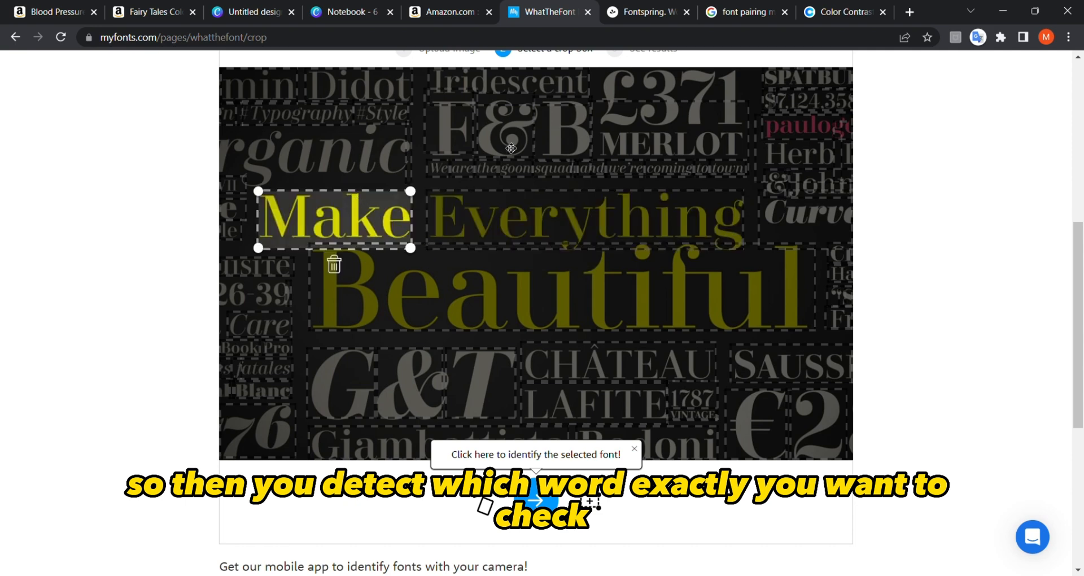
pyautogui.click(538, 144)
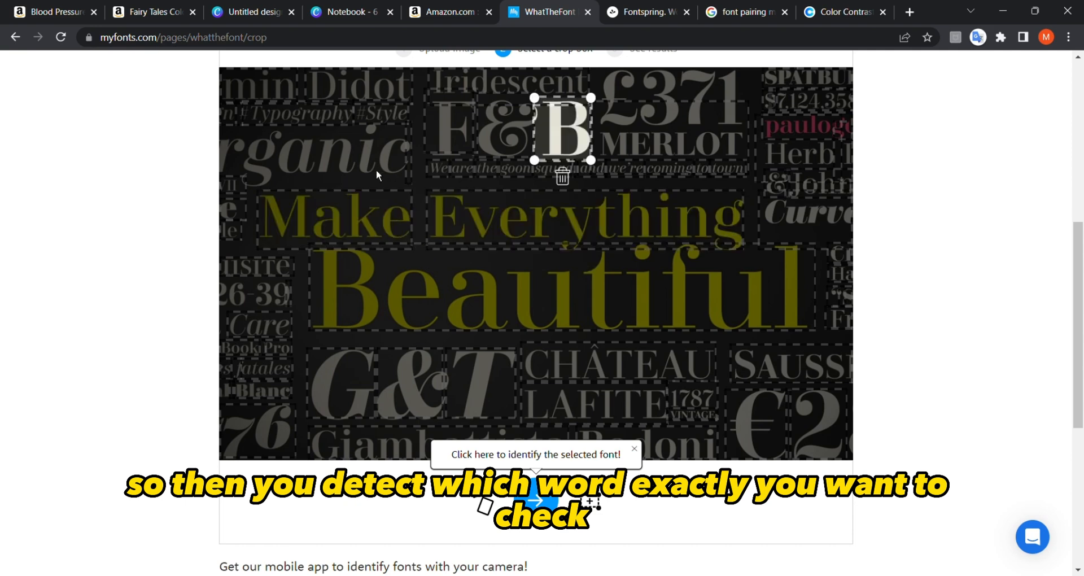
pyautogui.click(468, 284)
pyautogui.click(514, 231)
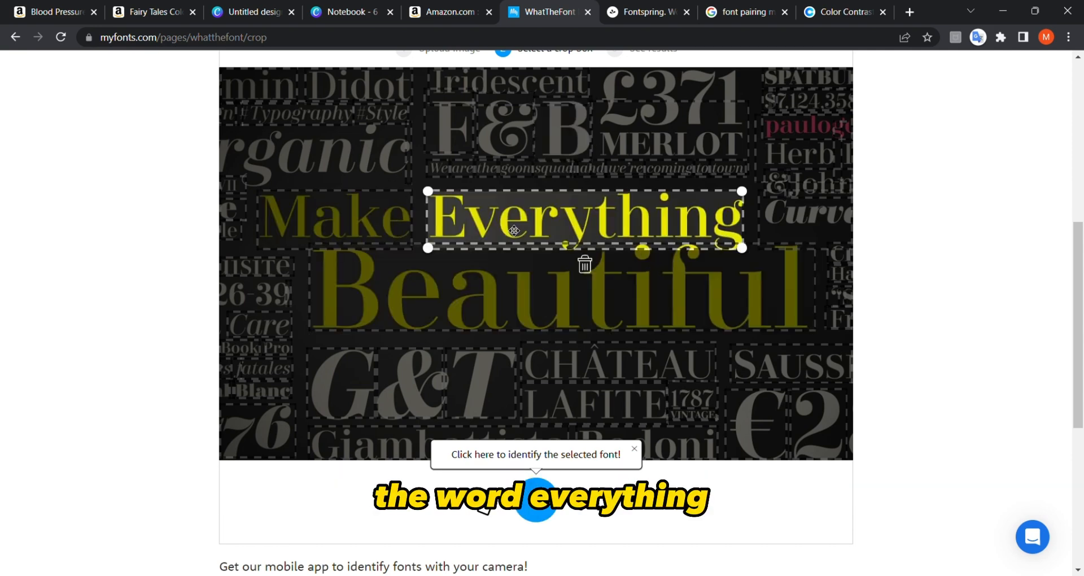
pyautogui.click(536, 500)
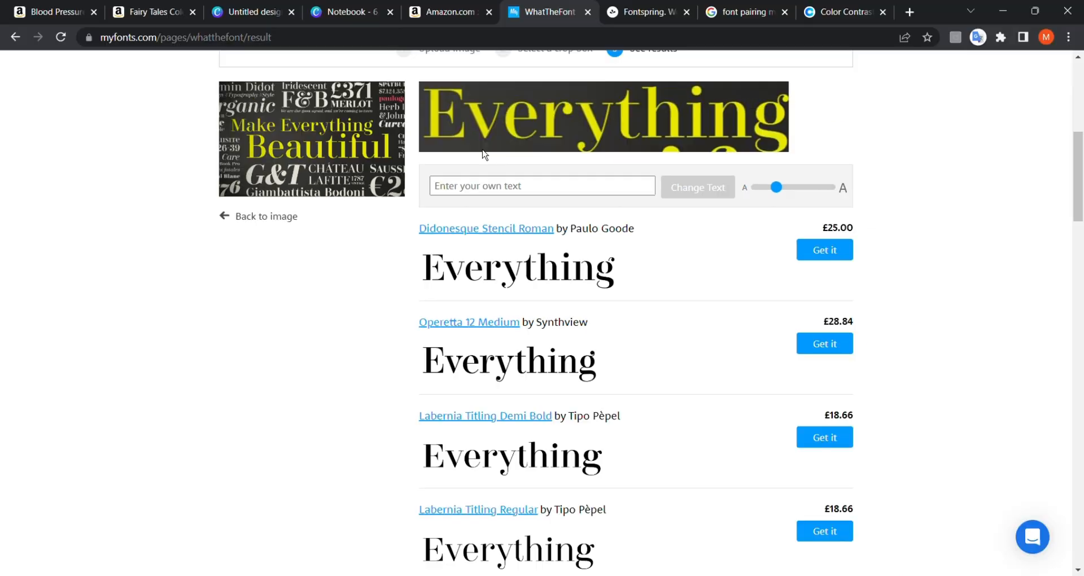
# Look through the list of fonts matching "Everything", comparing their names, previews and prices
pyautogui.scroll(-10, 466, 111)
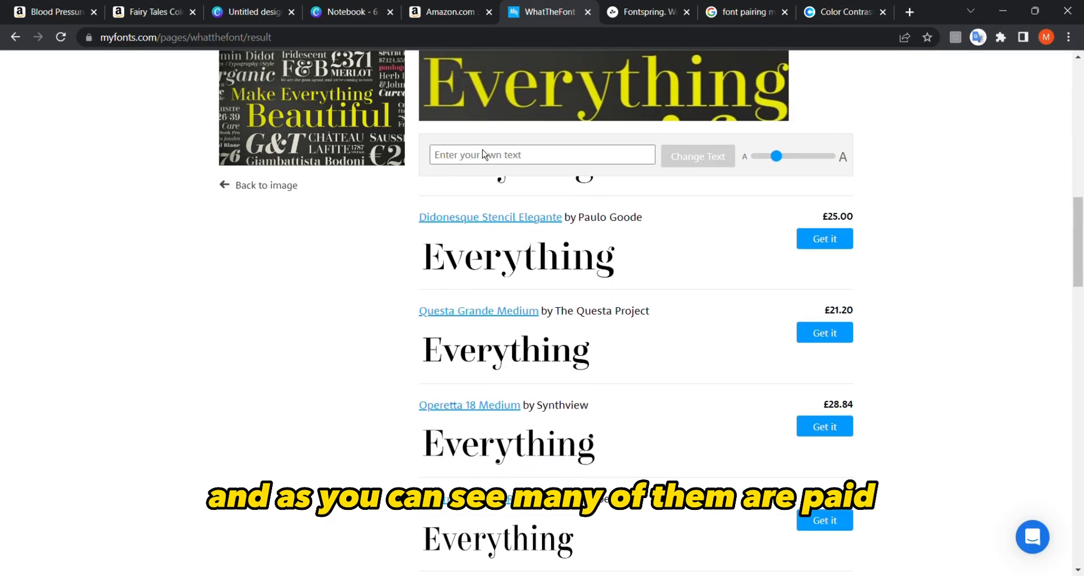
pyautogui.scroll(-4, 483, 154)
pyautogui.scroll(4, 483, 154)
pyautogui.scroll(10, 484, 154)
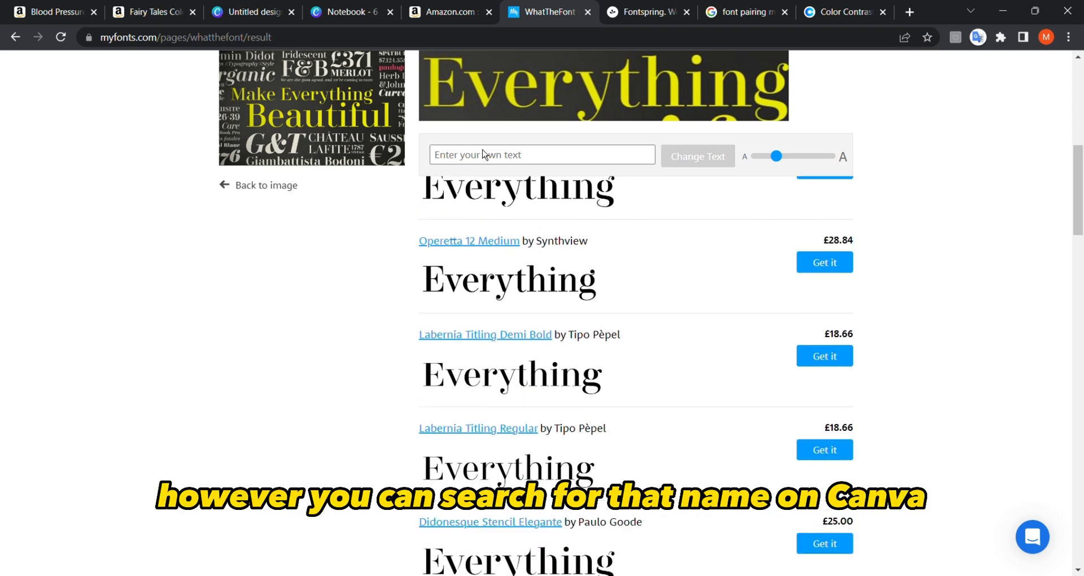
pyautogui.scroll(-15, 328, 368)
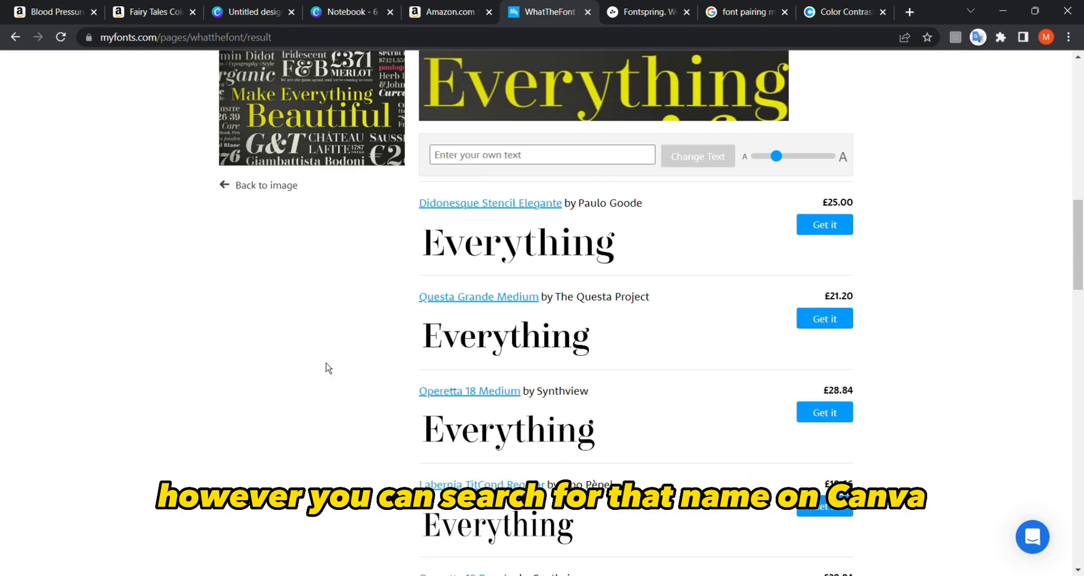
pyautogui.scroll(-8, 328, 368)
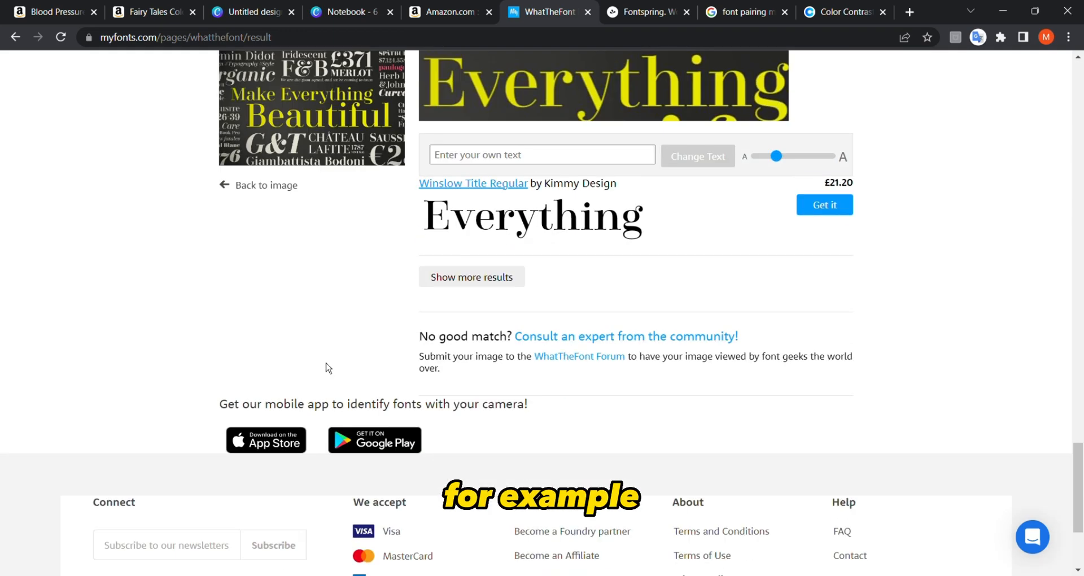
pyautogui.scroll(13, 329, 368)
pyautogui.scroll(-10, 328, 368)
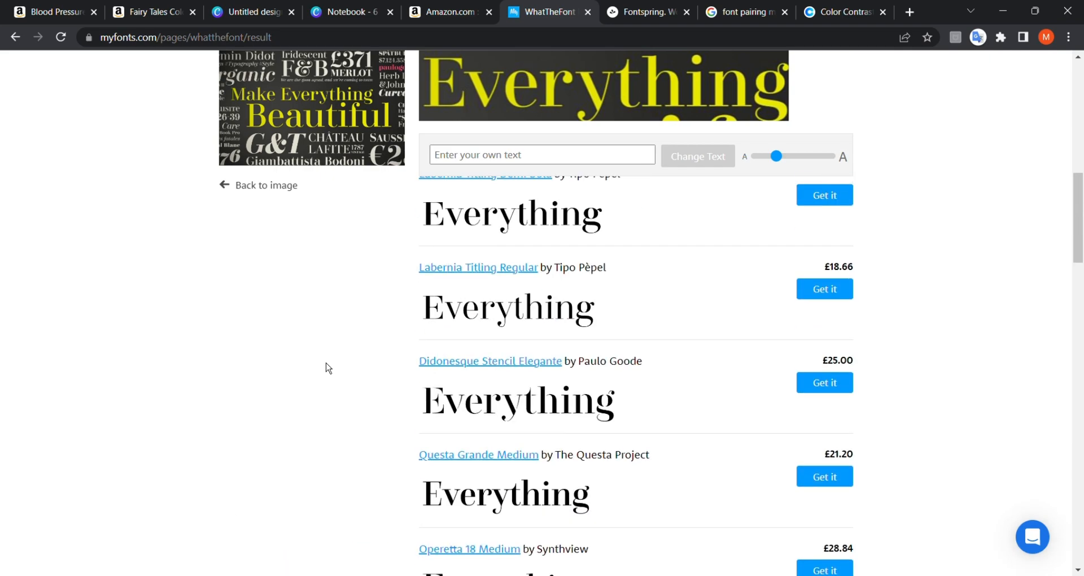
pyautogui.scroll(-2, 328, 367)
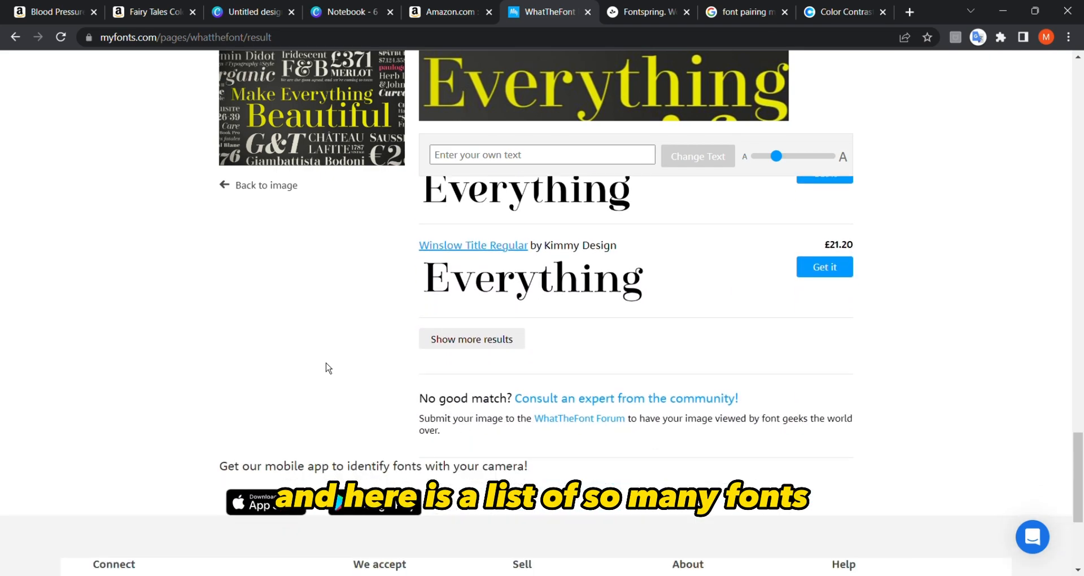
# Switch from the WhatTheFont results to the Fontspring site and look through its font categories and the fonts featured as hot this week
pyautogui.scroll(10, 328, 367)
pyautogui.scroll(1, 572, 289)
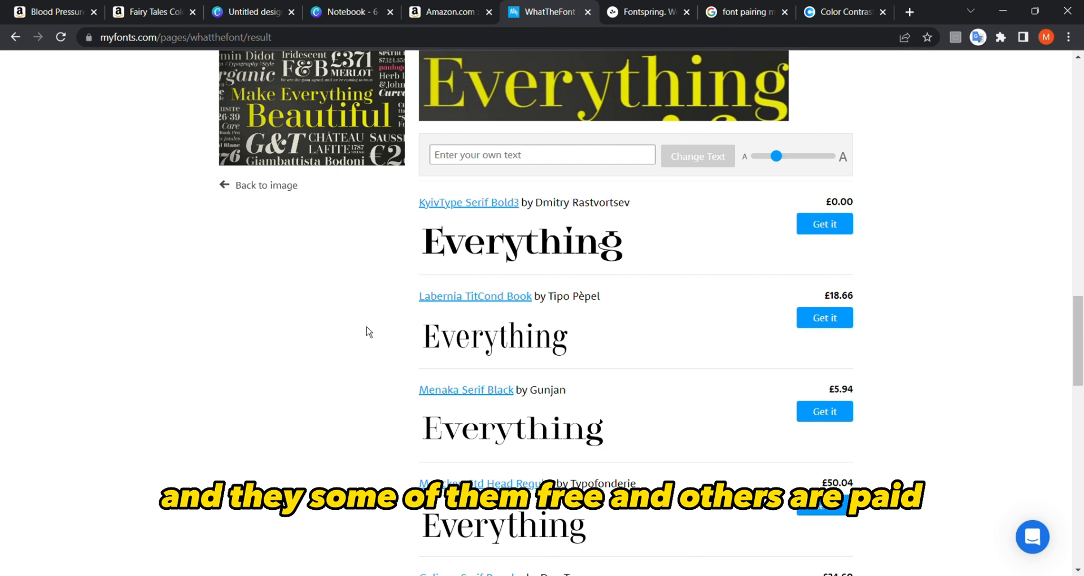
pyautogui.click(631, 11)
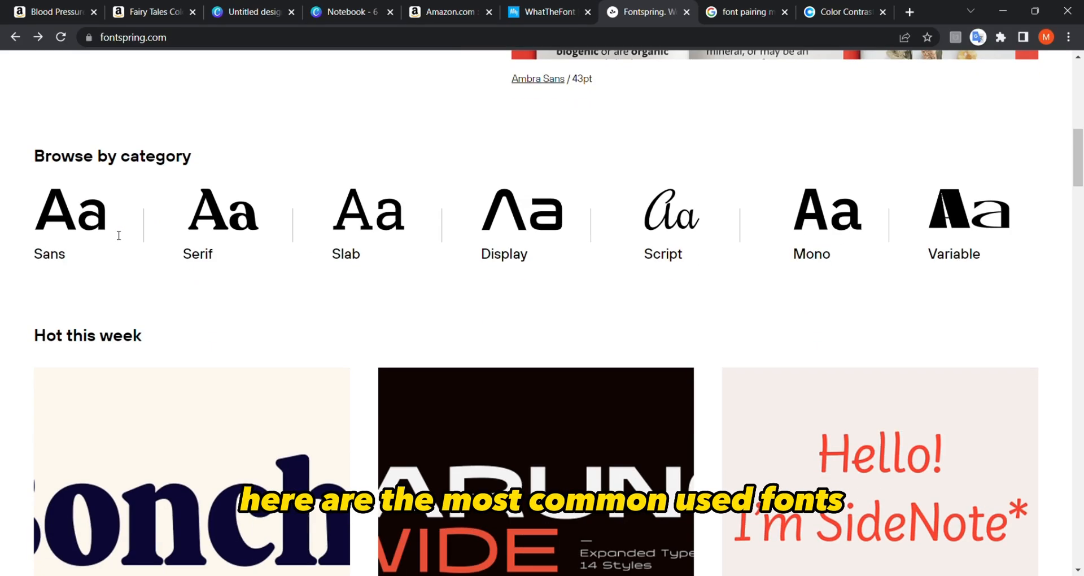
pyautogui.scroll(-6, 140, 333)
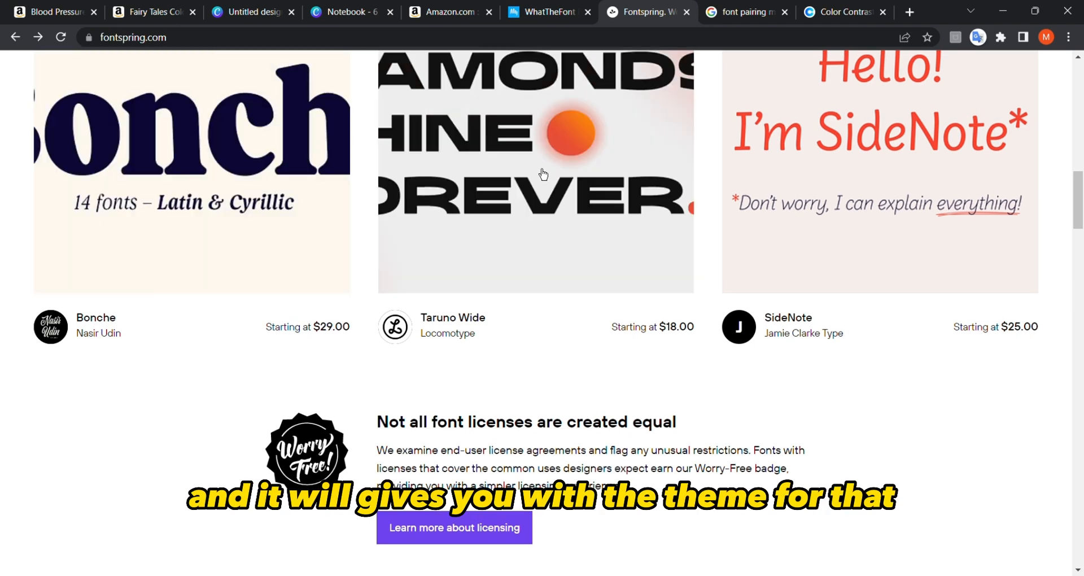
pyautogui.scroll(2, 906, 197)
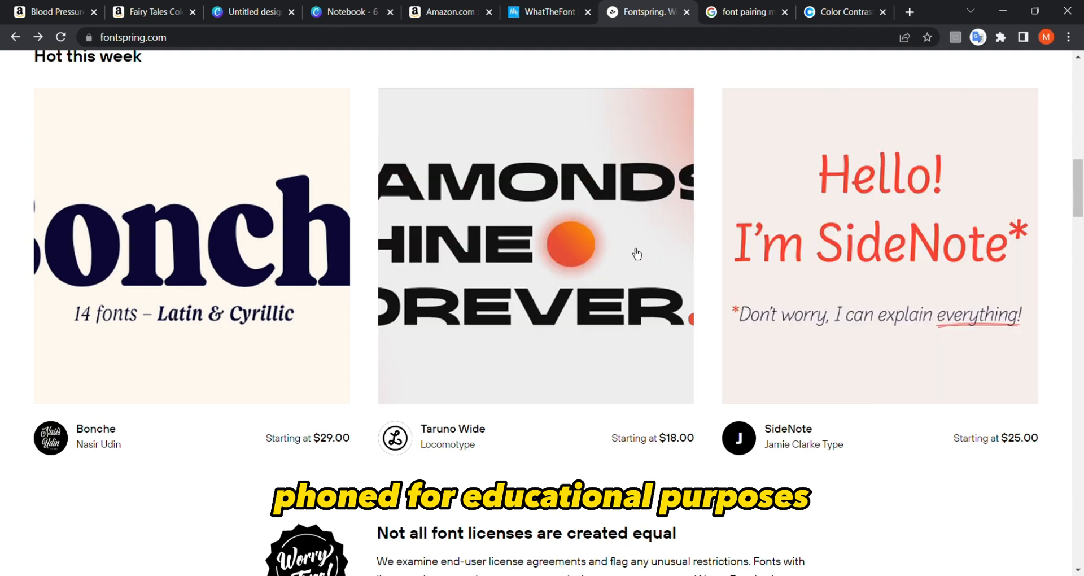
pyautogui.scroll(-10, 247, 471)
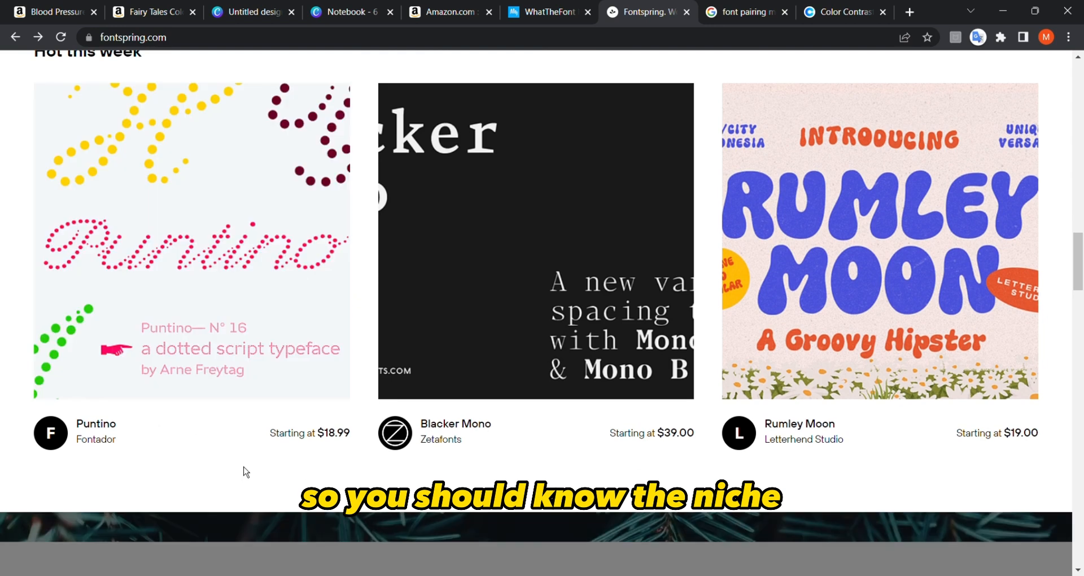
pyautogui.scroll(-1, 244, 471)
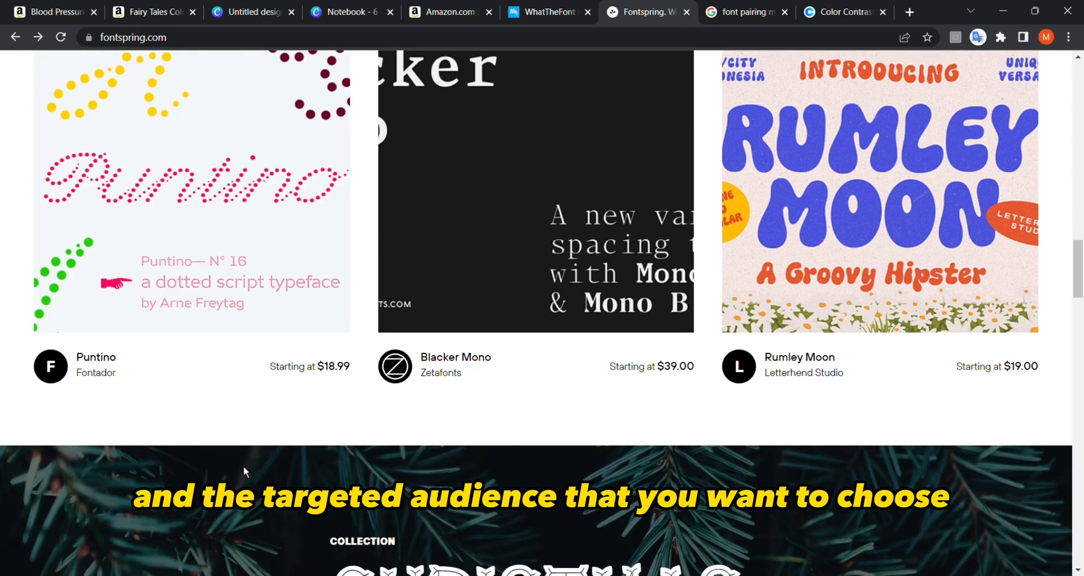
# Open Fontspring's Free Fonts page and look through the listed font families
pyautogui.scroll(15, 242, 466)
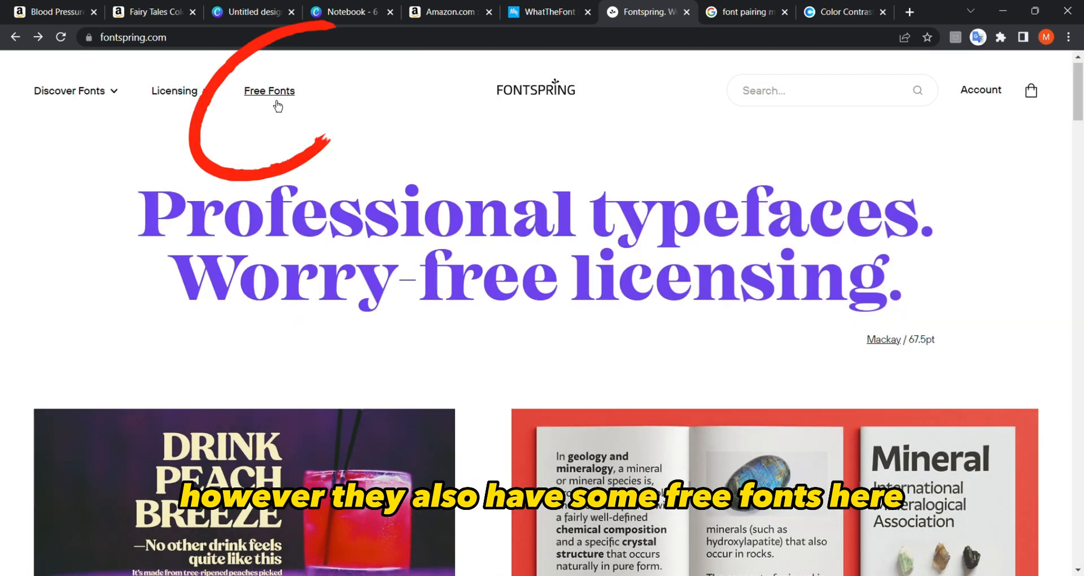
pyautogui.click(279, 97)
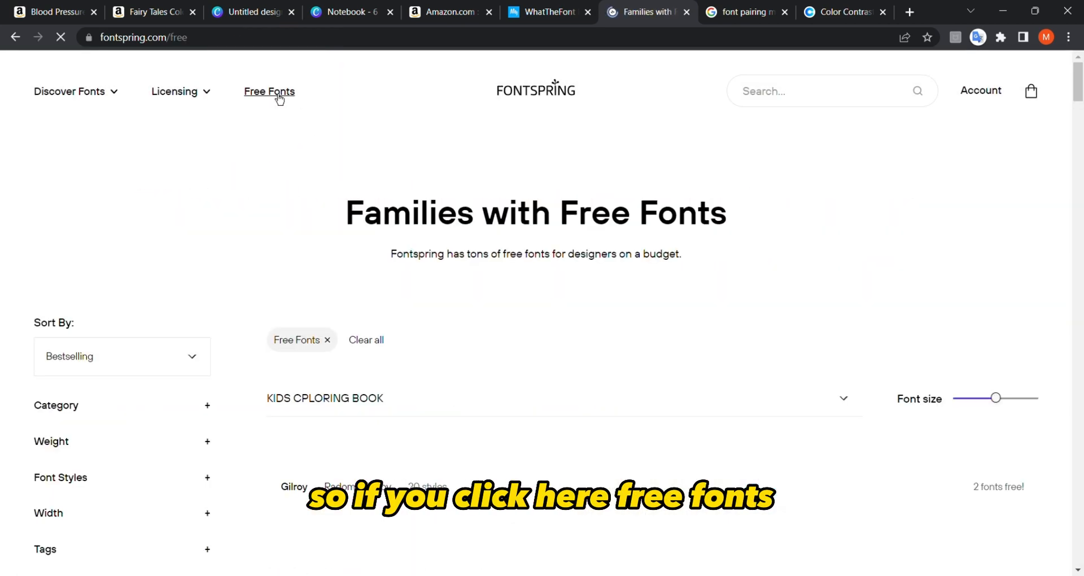
pyautogui.scroll(-10, 291, 266)
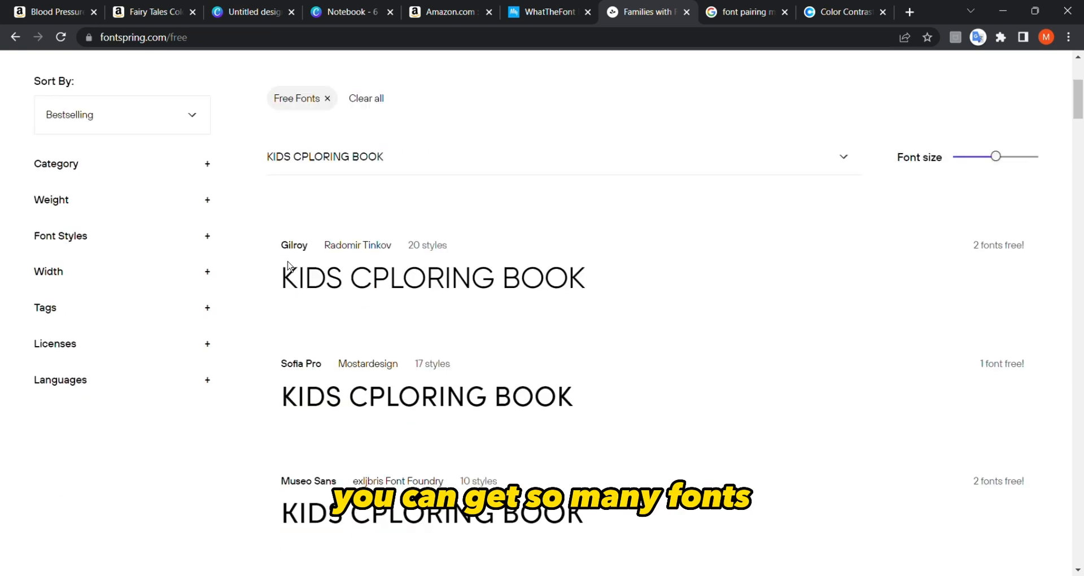
pyautogui.scroll(-5, 289, 266)
pyautogui.scroll(15, 285, 266)
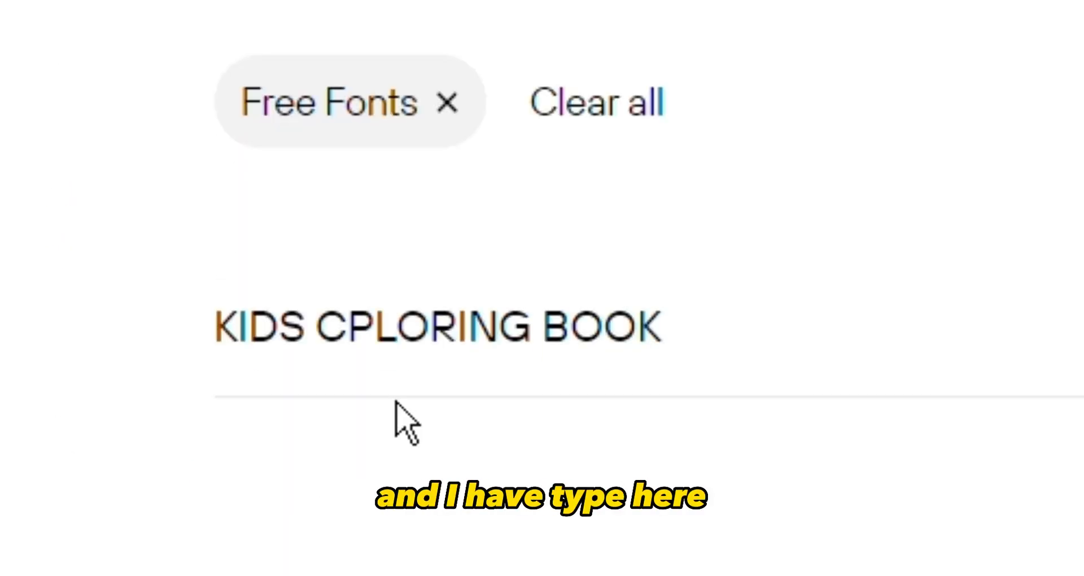
# Check the preview text "KIDS CPLORING BOOK" and see how it looks in the listed free fonts
pyautogui.click(675, 349)
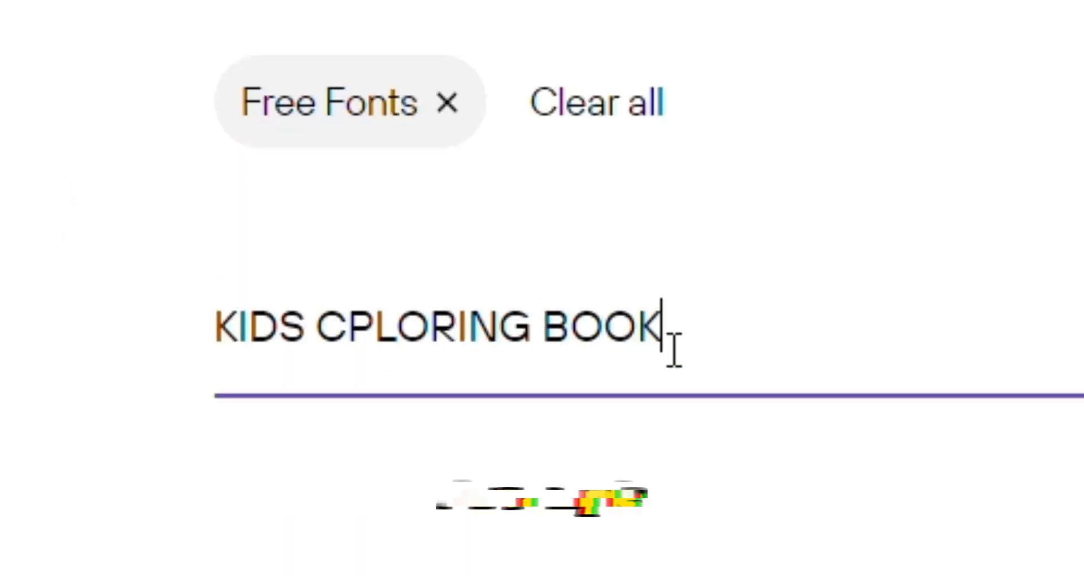
pyautogui.doubleClick(673, 349)
pyautogui.click(270, 373)
pyautogui.click(750, 266)
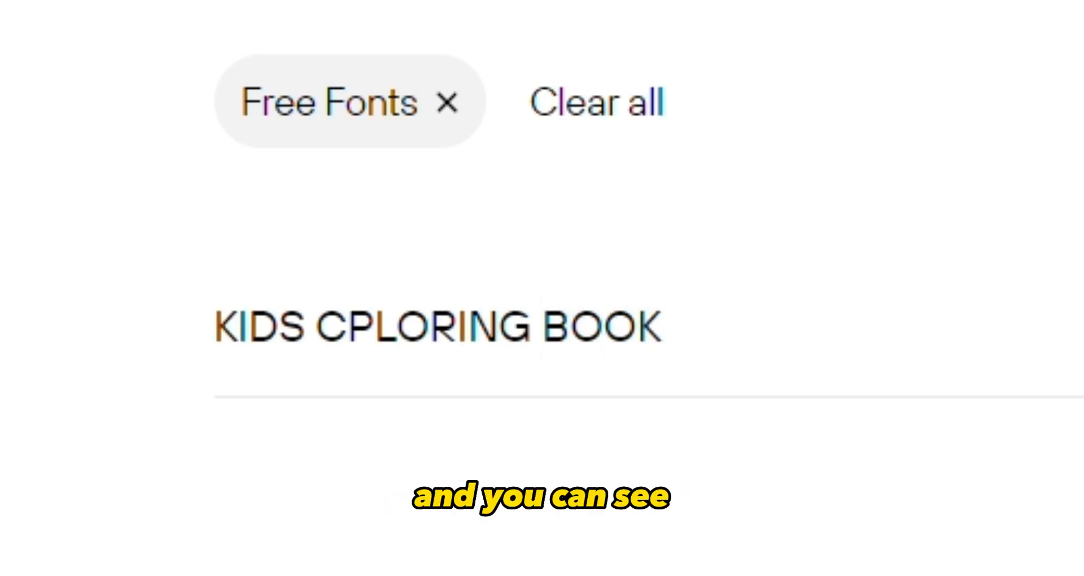
pyautogui.scroll(-2, 402, 380)
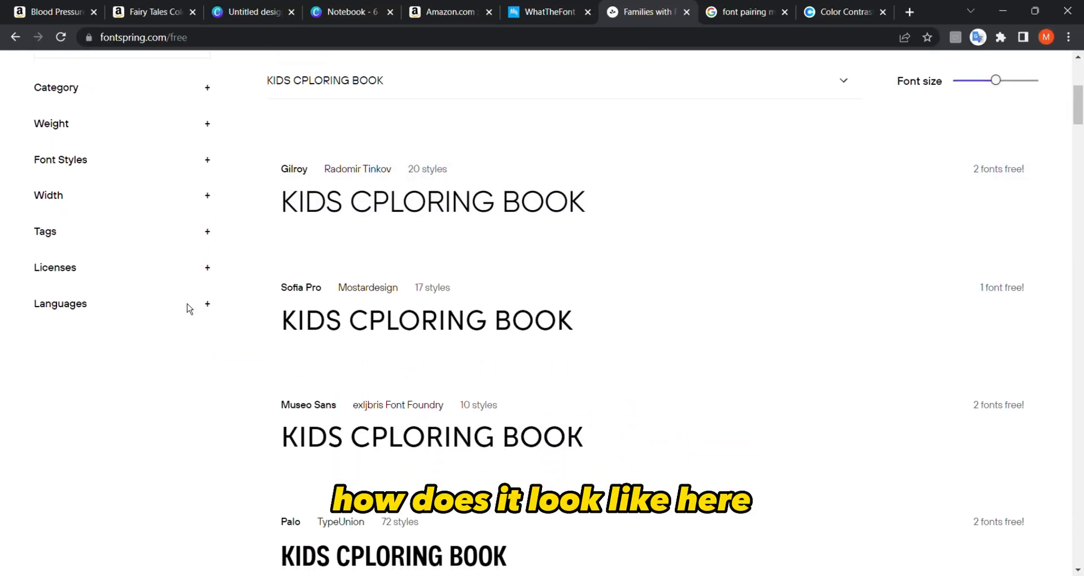
# Examine the options of the Category and Weight filters for the free fonts, closing each filter without choosing anything
pyautogui.scroll(1, 169, 186)
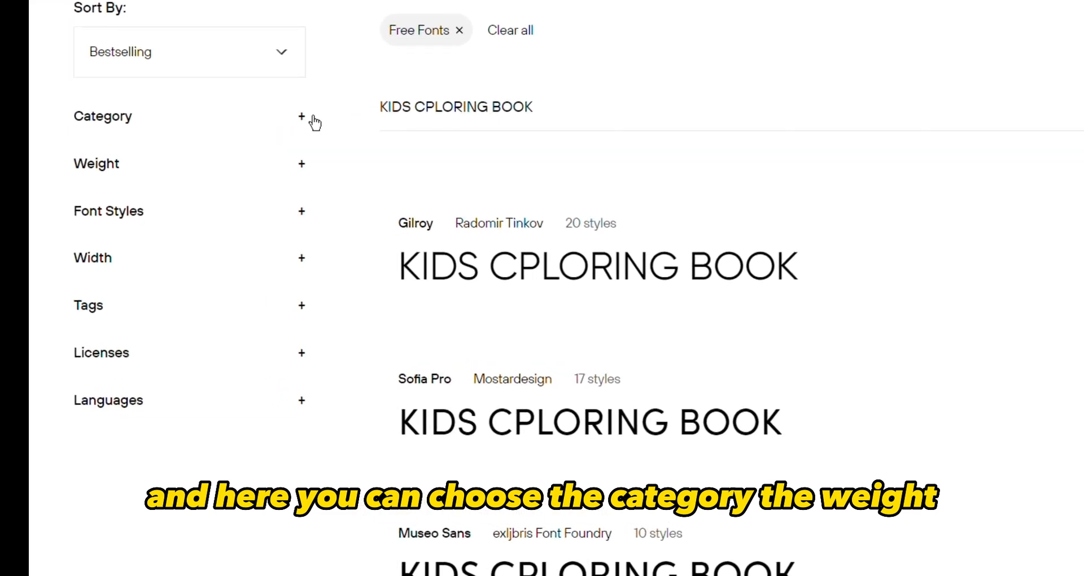
pyautogui.click(313, 122)
pyautogui.click(311, 123)
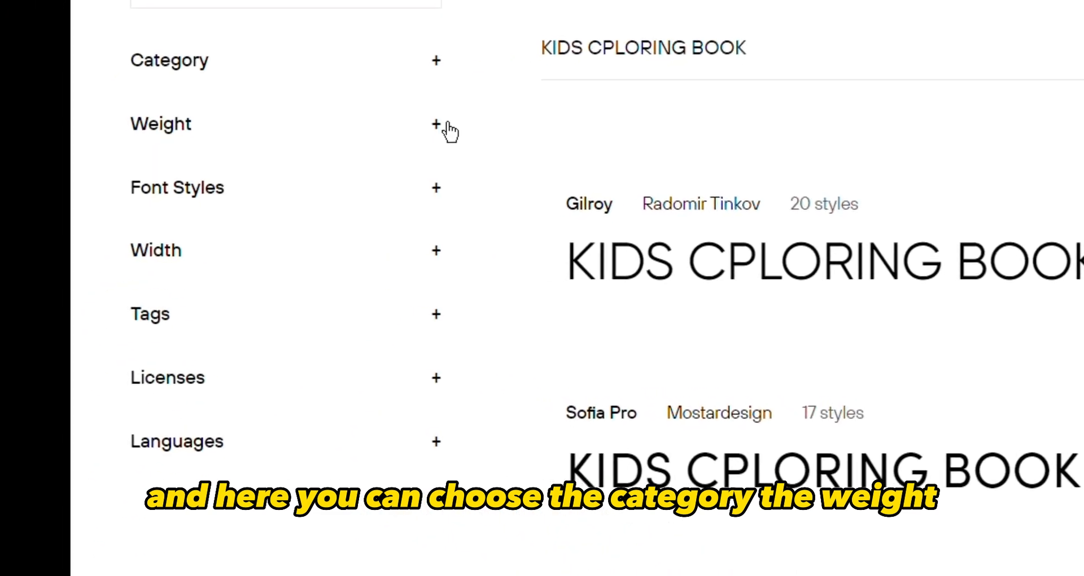
pyautogui.click(443, 127)
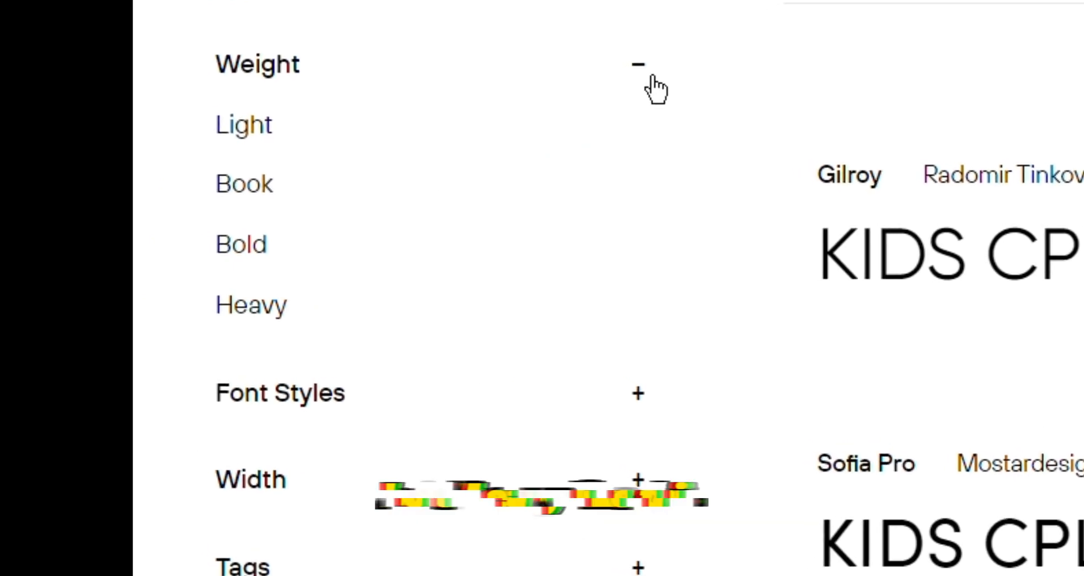
pyautogui.click(586, 95)
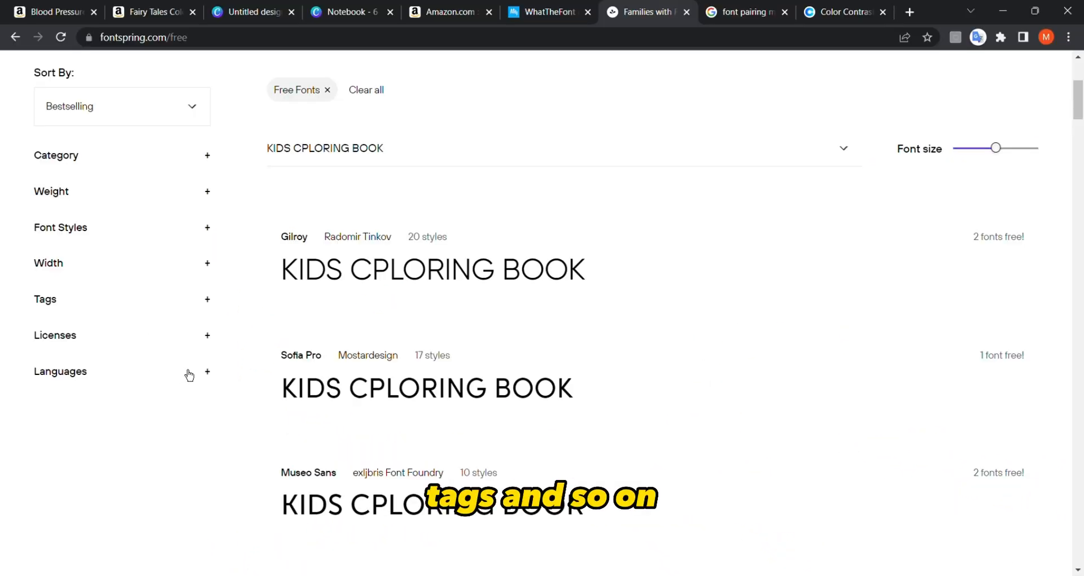
# Locate Fontspring's licensing section and look over the first free font families once more
pyautogui.scroll(5, 246, 181)
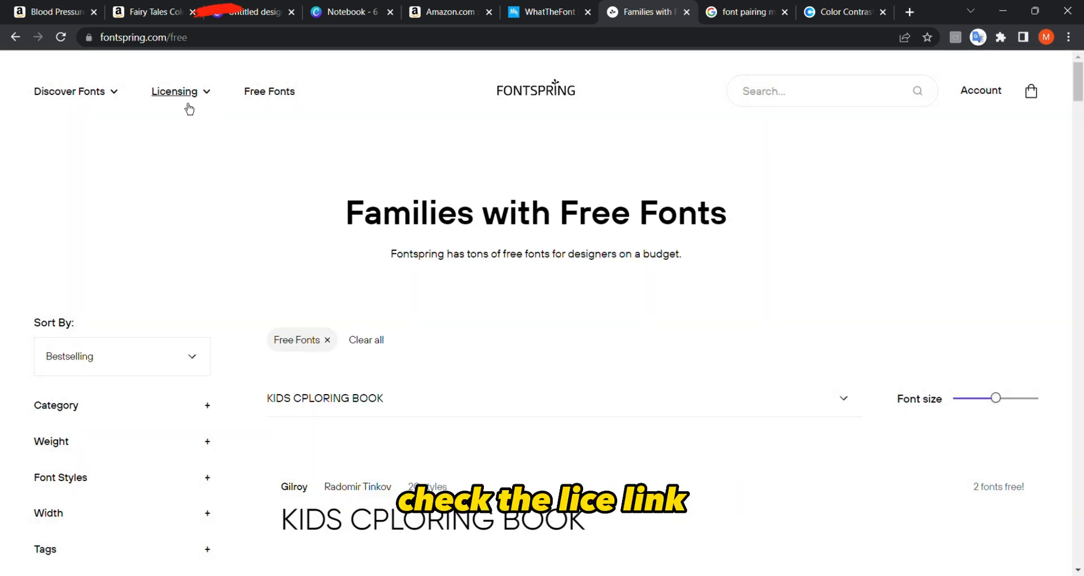
pyautogui.moveTo(188, 104)
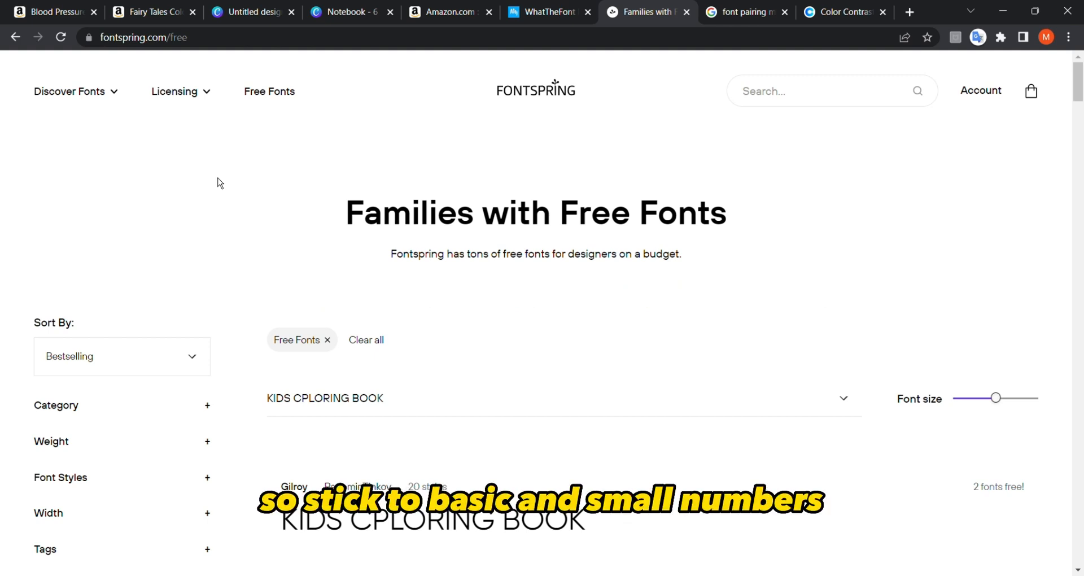
pyautogui.scroll(-3, 220, 183)
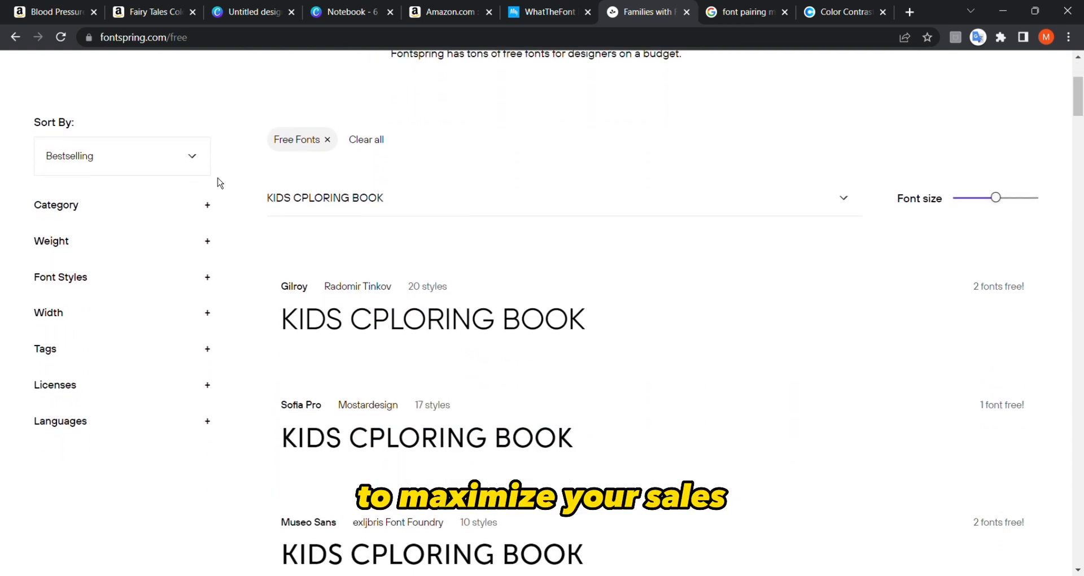
pyautogui.scroll(-3, 219, 181)
pyautogui.scroll(6, 219, 181)
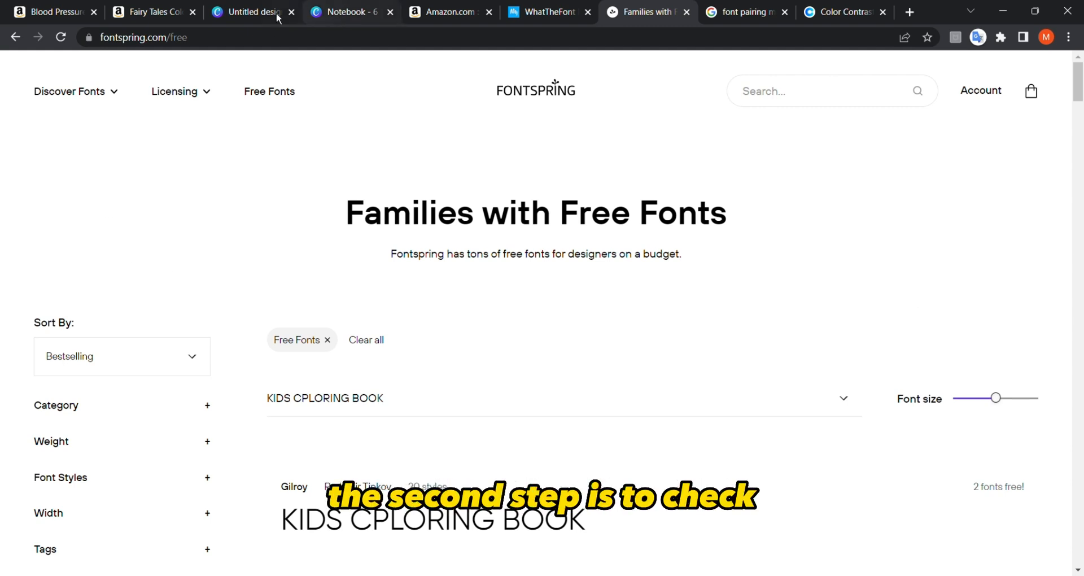
# Switch to the notebook cover design in Canva and move the "Notebook" title down to about 2 on the vertical ruler
pyautogui.click(363, 11)
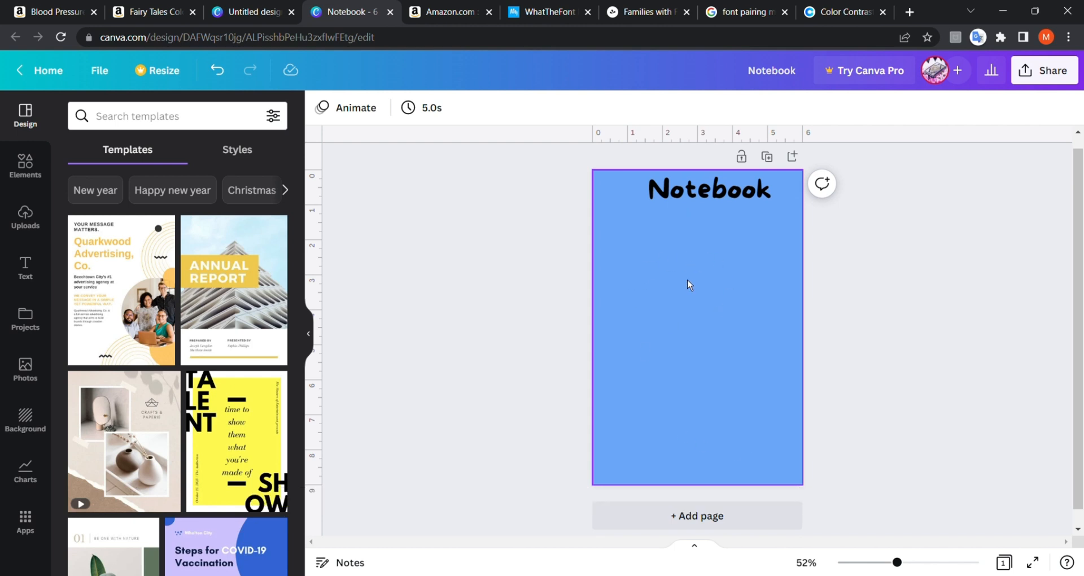
pyautogui.moveTo(733, 195); pyautogui.dragTo(700, 250)
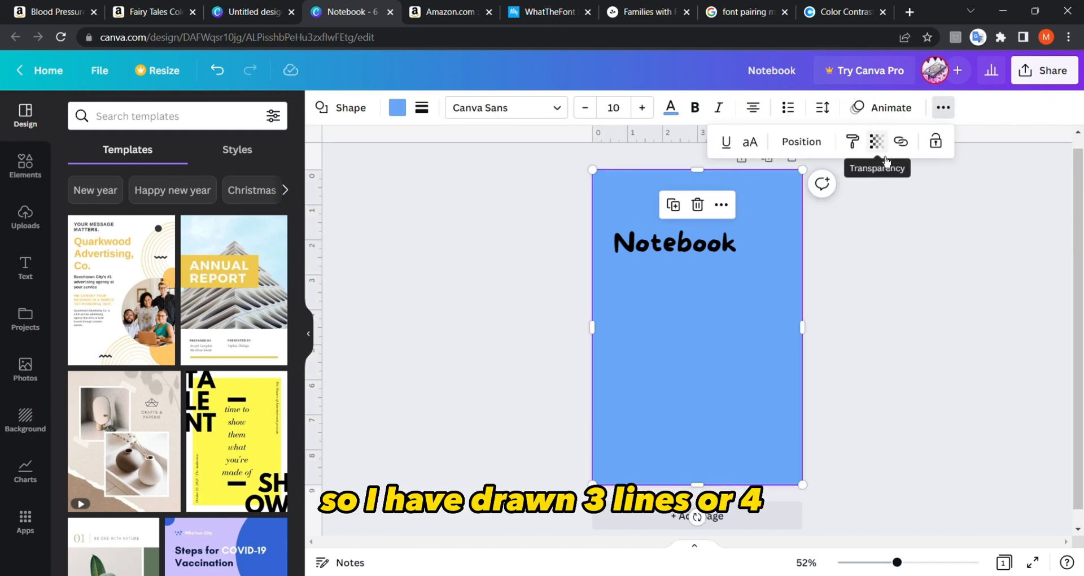
# Set the blue background's transparency to 0 and move the "Notebook" title onto the lower-right intersection of the dotted grid
pyautogui.click(877, 141)
pyautogui.moveTo(867, 210); pyautogui.dragTo(737, 210)
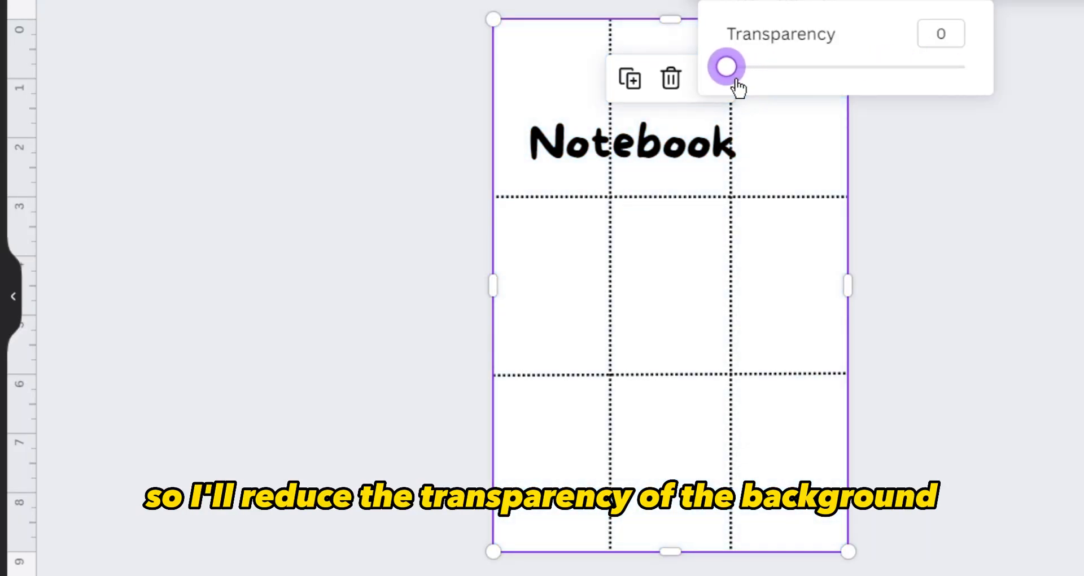
pyautogui.click(388, 132)
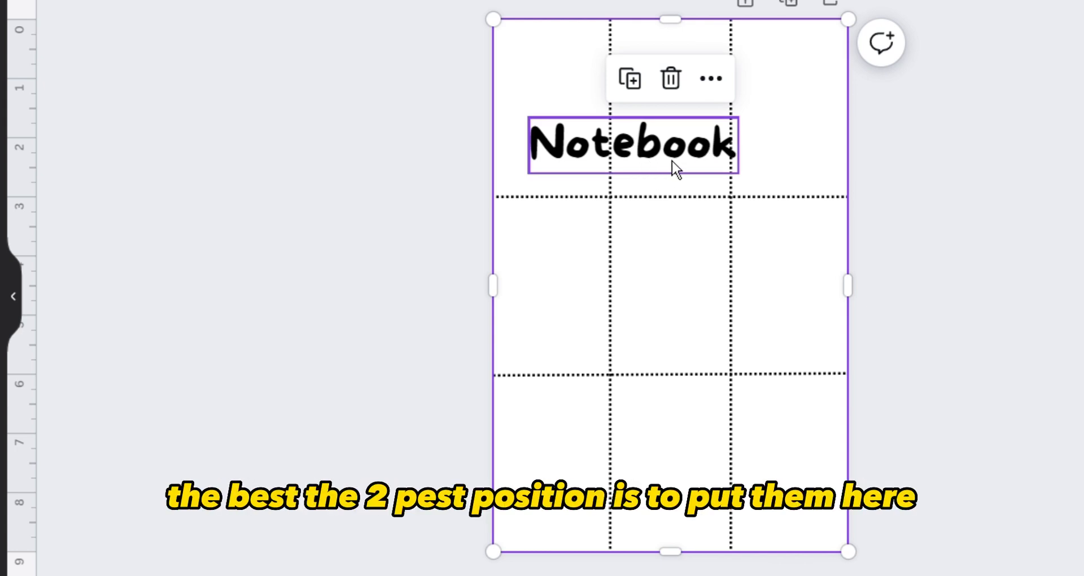
pyautogui.moveTo(672, 161); pyautogui.dragTo(777, 380)
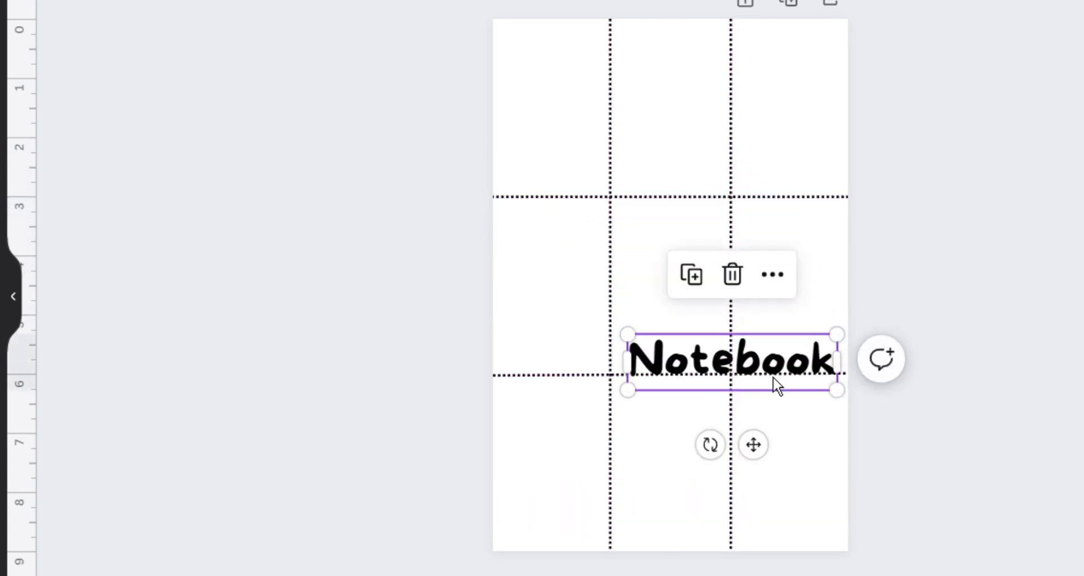
# Restore the cover's blue background to full opacity so it covers the dotted grid lines
pyautogui.click(439, 181)
pyautogui.click(538, 142)
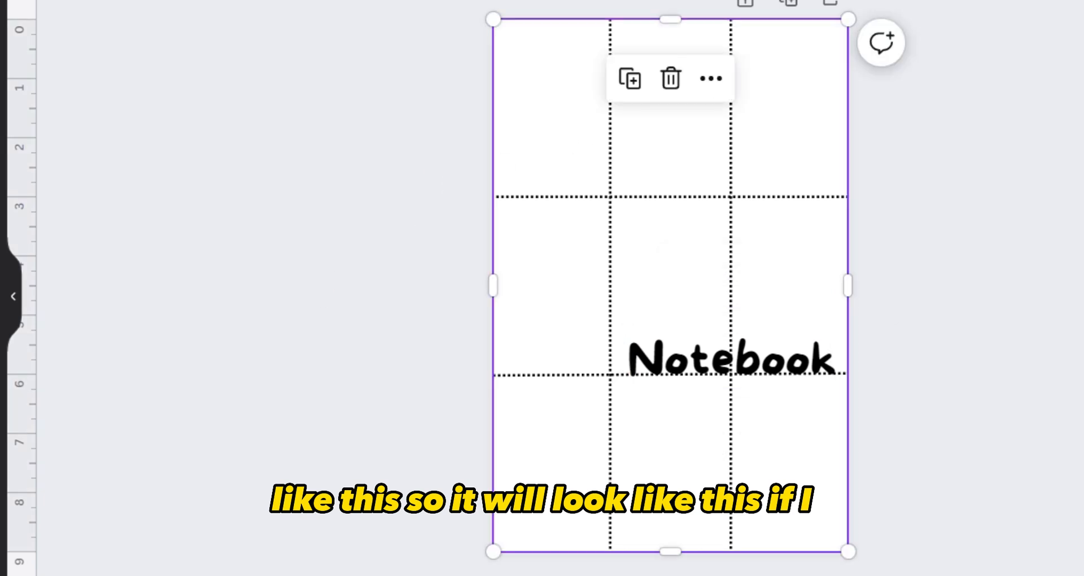
pyautogui.click(975, 6)
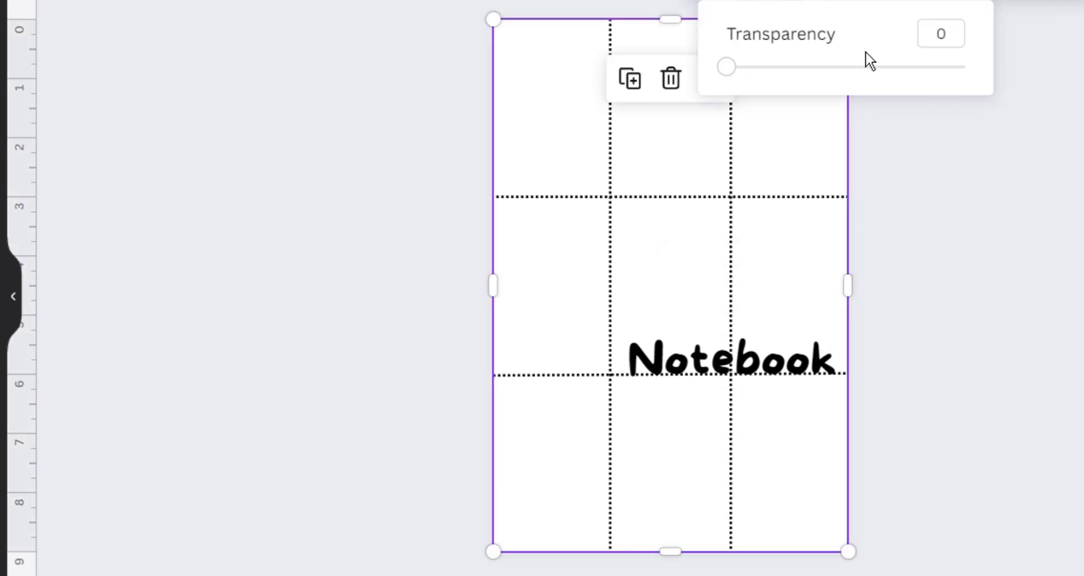
pyautogui.moveTo(743, 77); pyautogui.dragTo(1077, 62)
pyautogui.click(1079, 67)
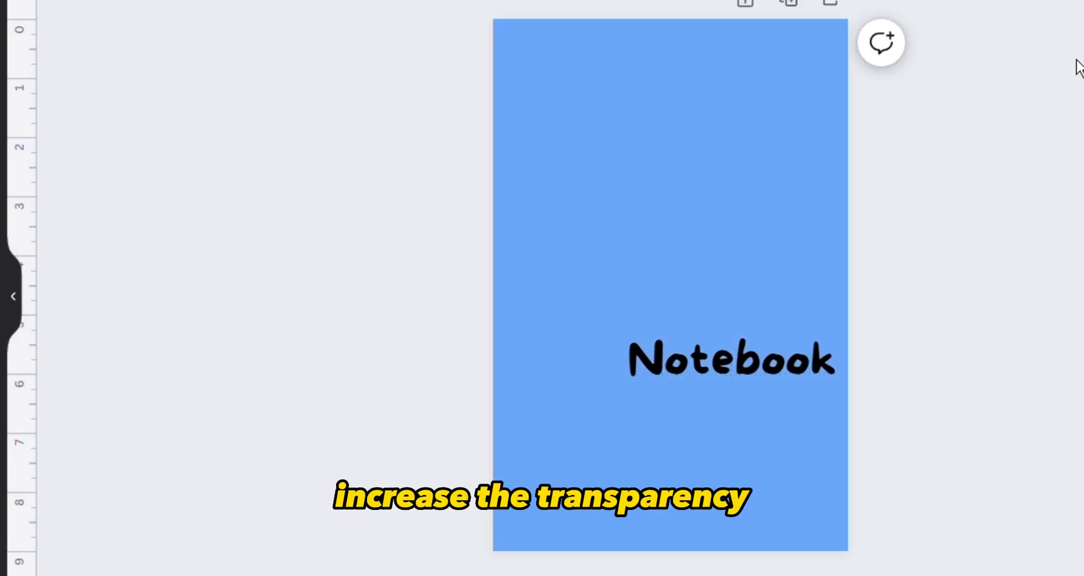
# Try the "Notebook" title at the cover's upper-left thirds intersection, and finally place it in the lower-right part of the cover
pyautogui.click(766, 380)
pyautogui.moveTo(766, 381); pyautogui.dragTo(643, 192)
pyautogui.moveTo(644, 203)
pyautogui.mouseDown()
pyautogui.moveTo(642, 191)
pyautogui.moveTo(646, 208)
pyautogui.mouseUp()
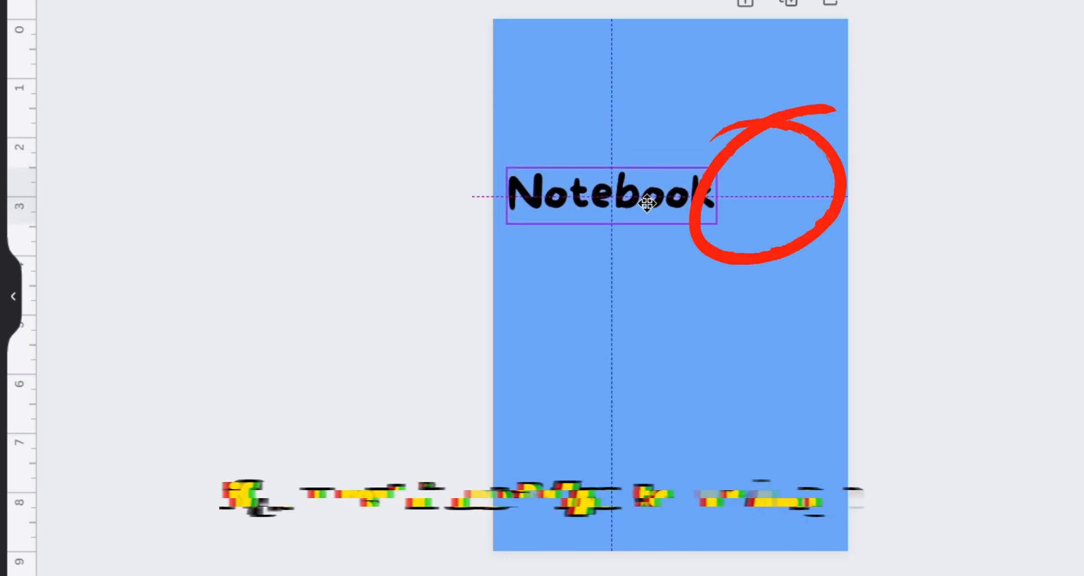
pyautogui.moveTo(647, 202); pyautogui.dragTo(647, 206)
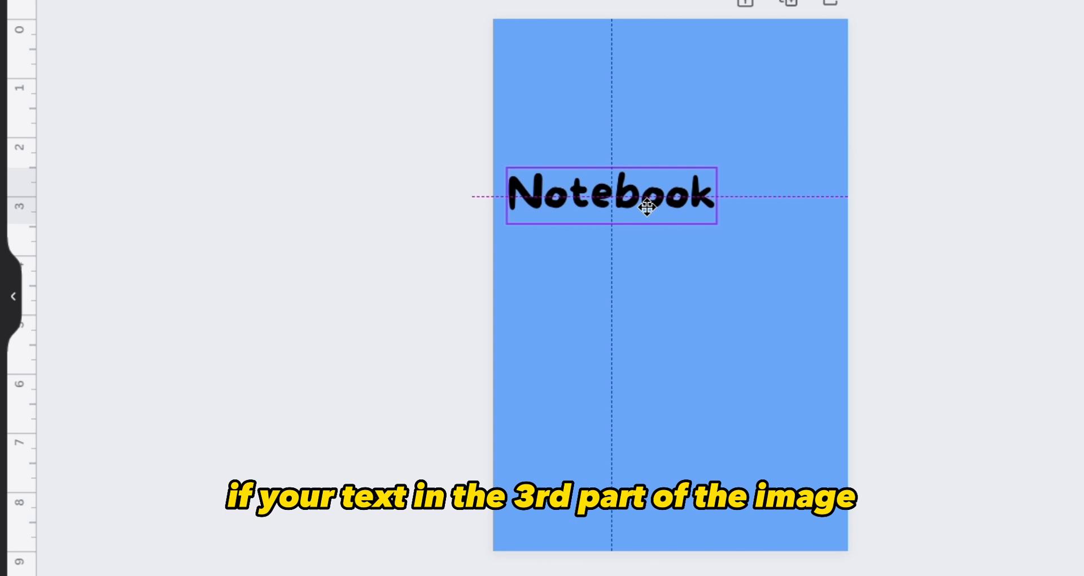
pyautogui.moveTo(648, 207); pyautogui.dragTo(722, 398)
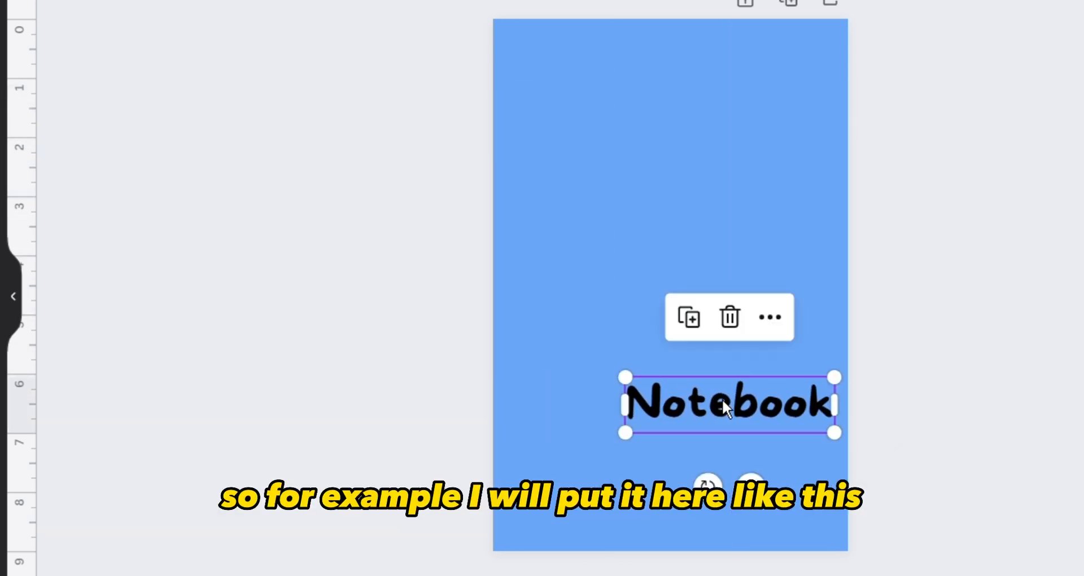
# Browse Canva's ready-made font combinations for pairings of two different fonts
pyautogui.click(100, 323)
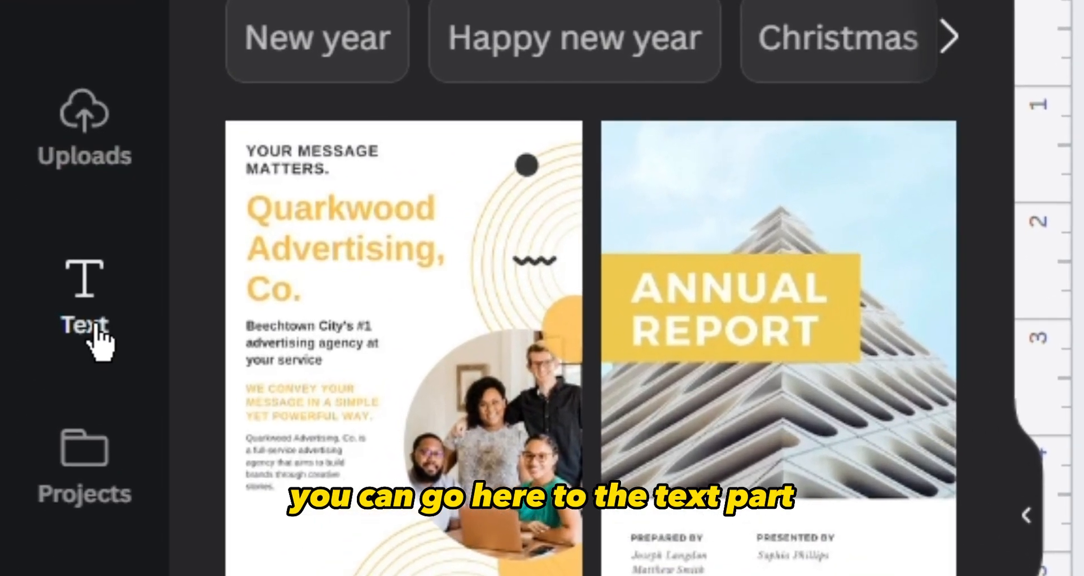
pyautogui.click(99, 339)
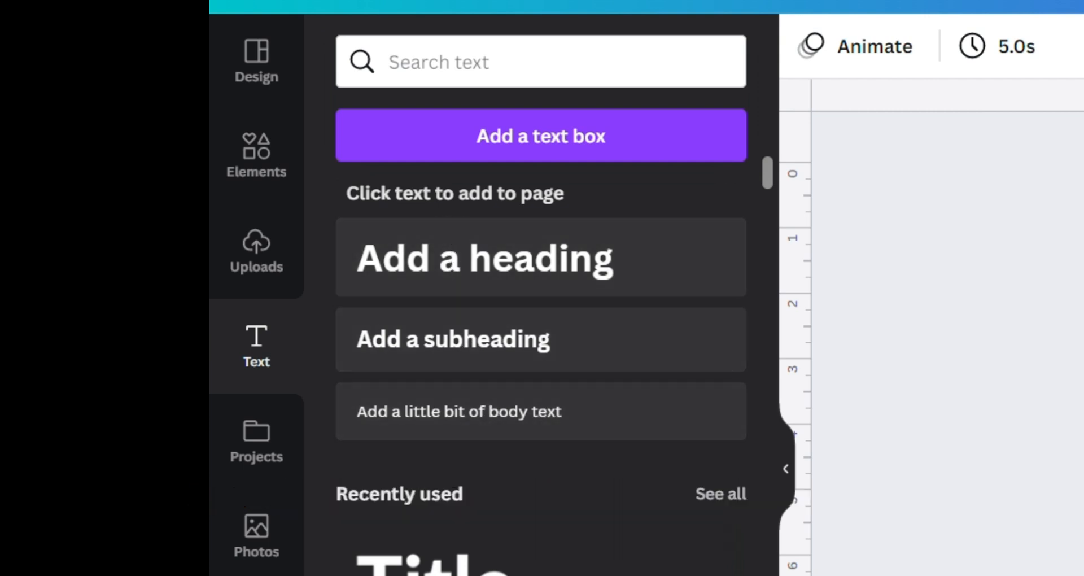
pyautogui.scroll(-2, 541, 368)
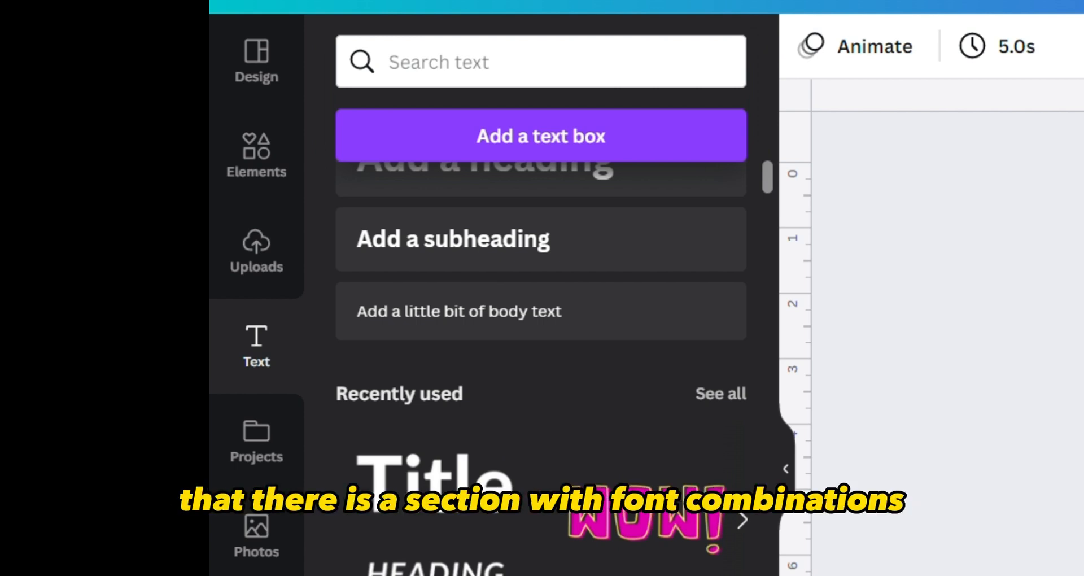
pyautogui.scroll(-5, 541, 367)
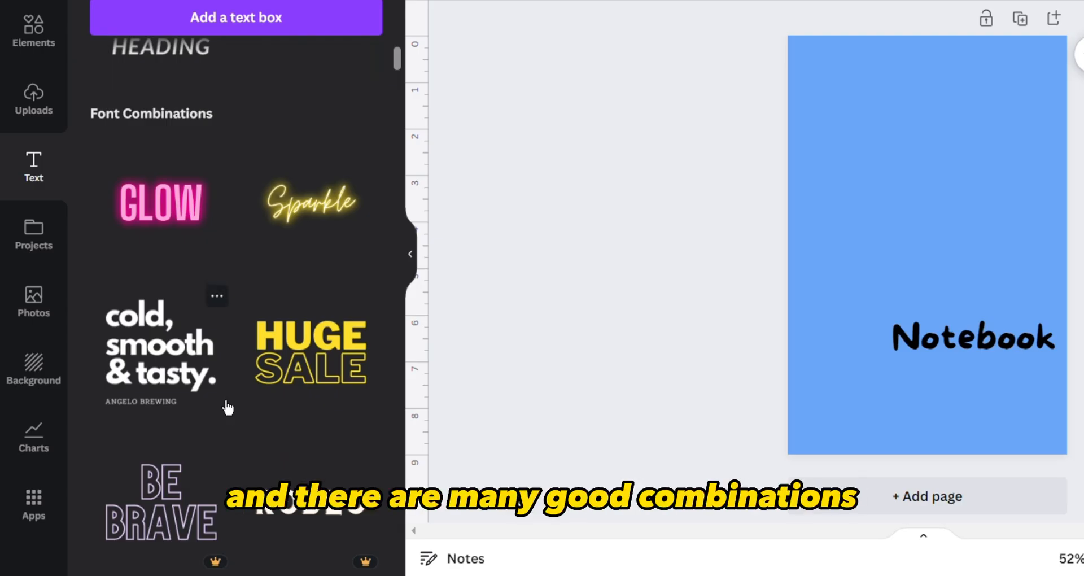
pyautogui.scroll(-13, 227, 406)
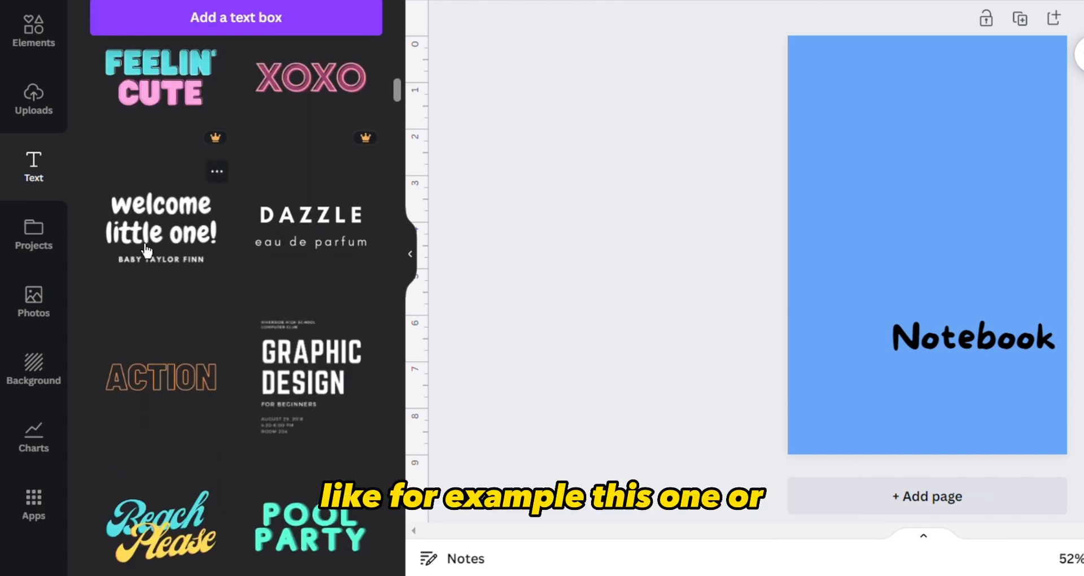
pyautogui.scroll(-6, 237, 281)
pyautogui.scroll(-15, 236, 281)
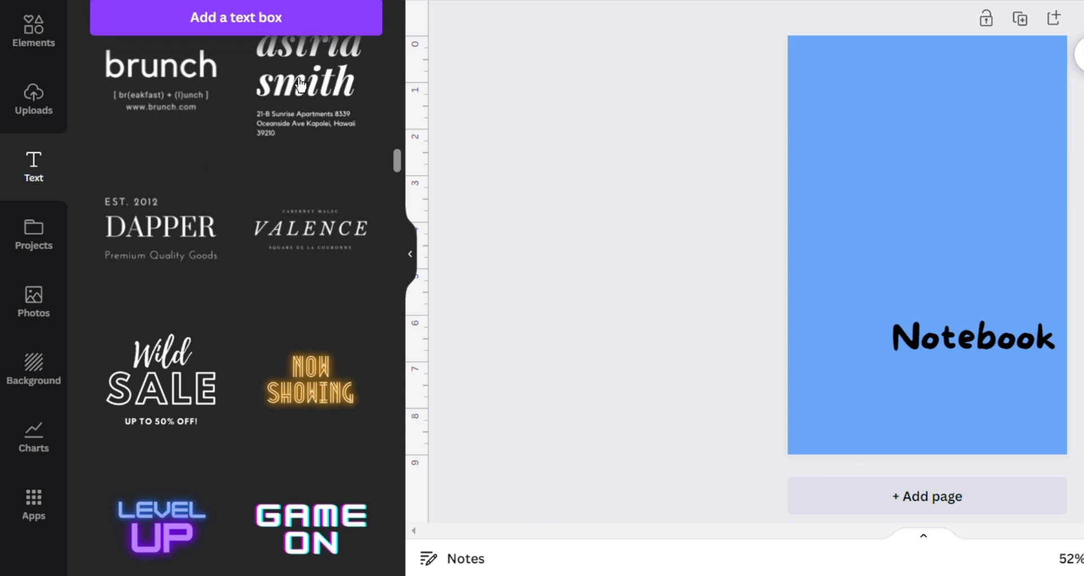
pyautogui.scroll(-5, 262, 181)
pyautogui.scroll(-8, 261, 181)
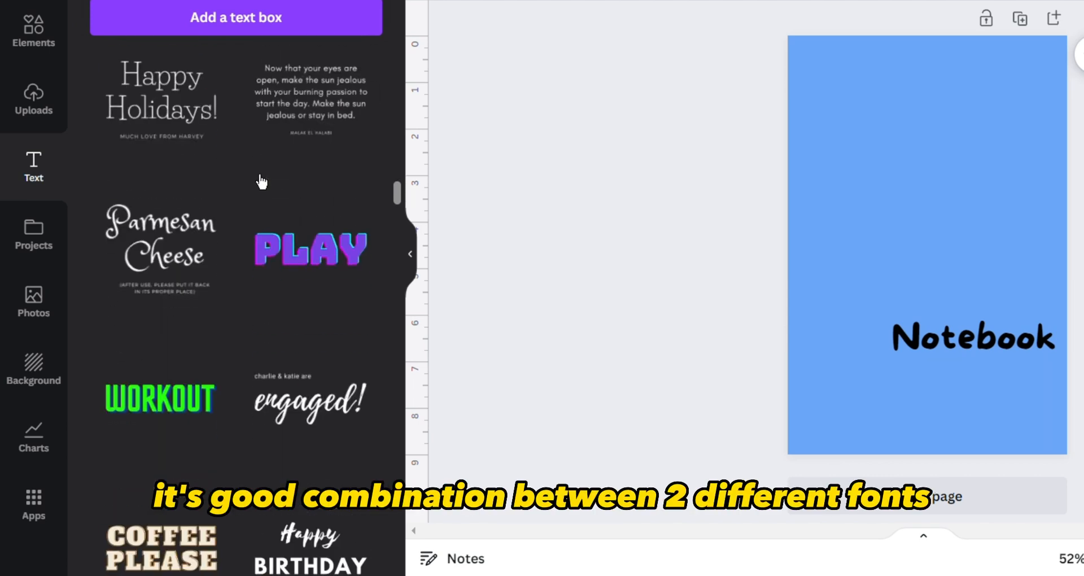
pyautogui.scroll(-3, 261, 181)
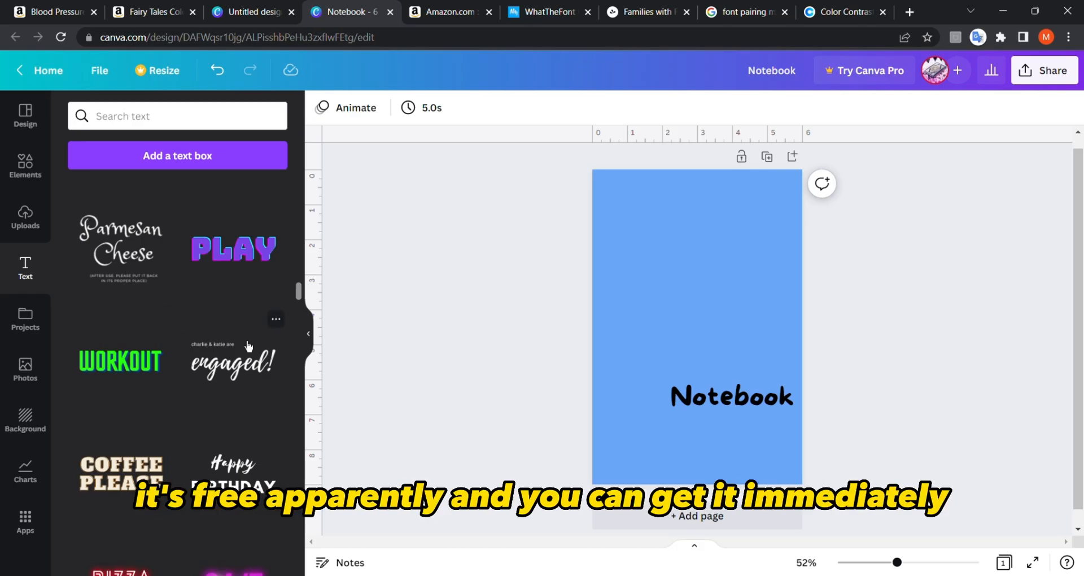
# Add the "Happy BIRTHDAY" font combination to the cover and move it up, well above the "Notebook" title
pyautogui.click(249, 479)
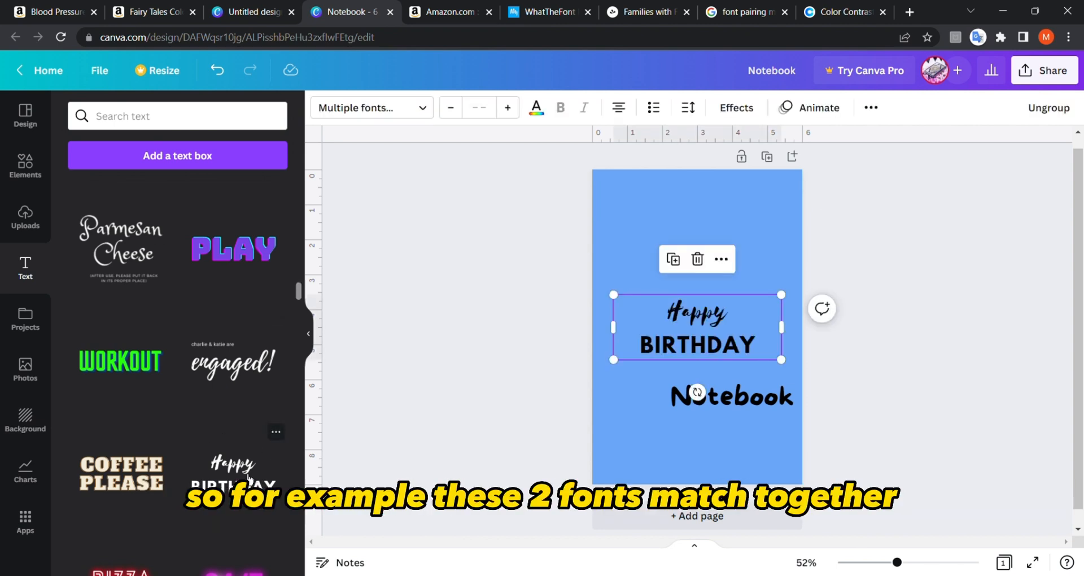
pyautogui.click(659, 325)
pyautogui.moveTo(659, 325); pyautogui.dragTo(659, 255)
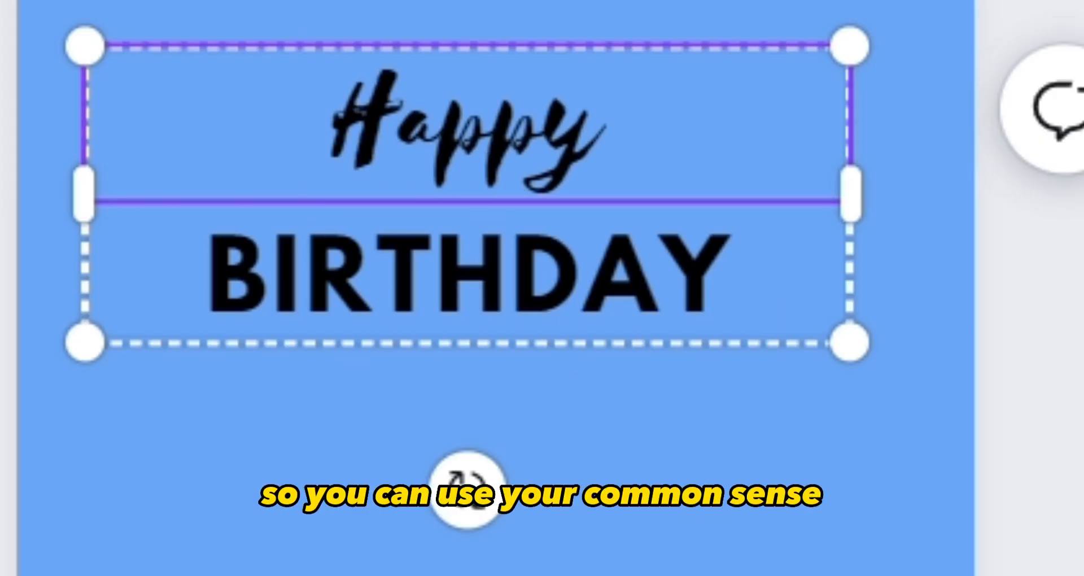
# Delete both the "Happy" and "BIRTHDAY" lines from the cover
pyautogui.press('Escape')
pyautogui.click(452, 161)
pyautogui.click(444, 141)
pyautogui.press('Delete')
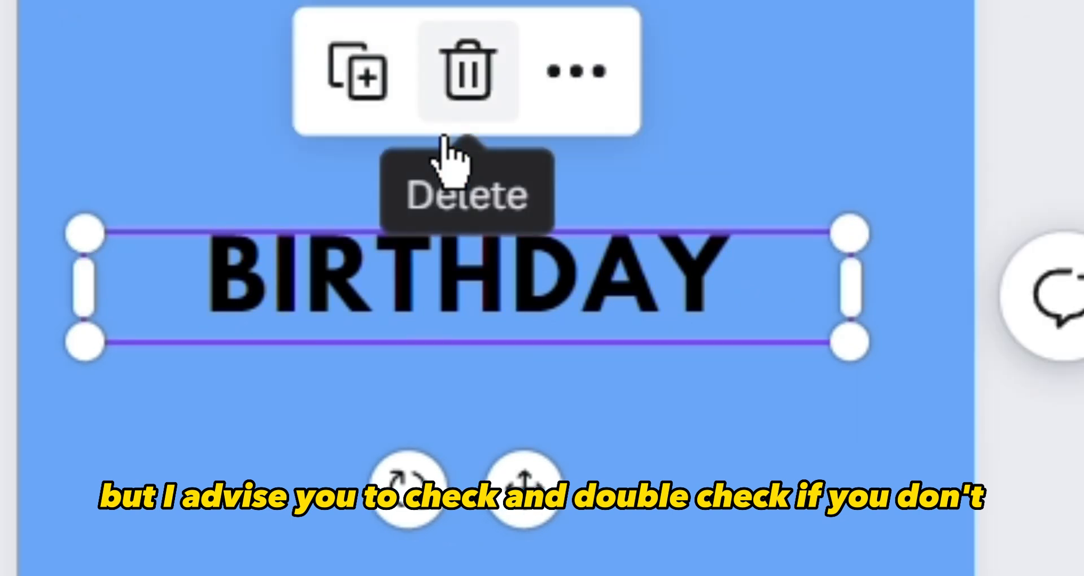
pyautogui.click(443, 140)
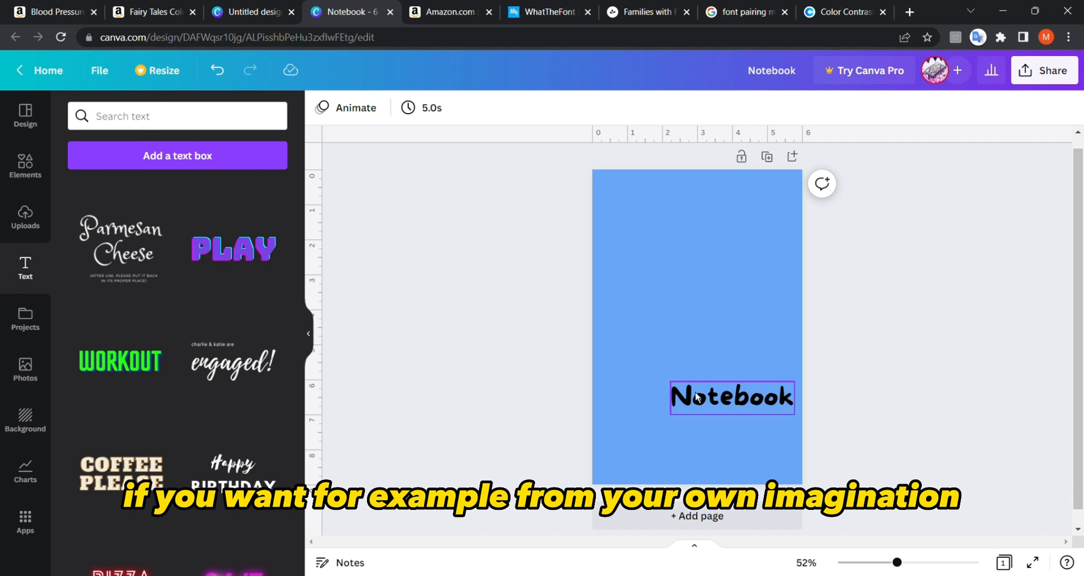
# Check which font the "Notebook" title uses in the font list
pyautogui.click(729, 408)
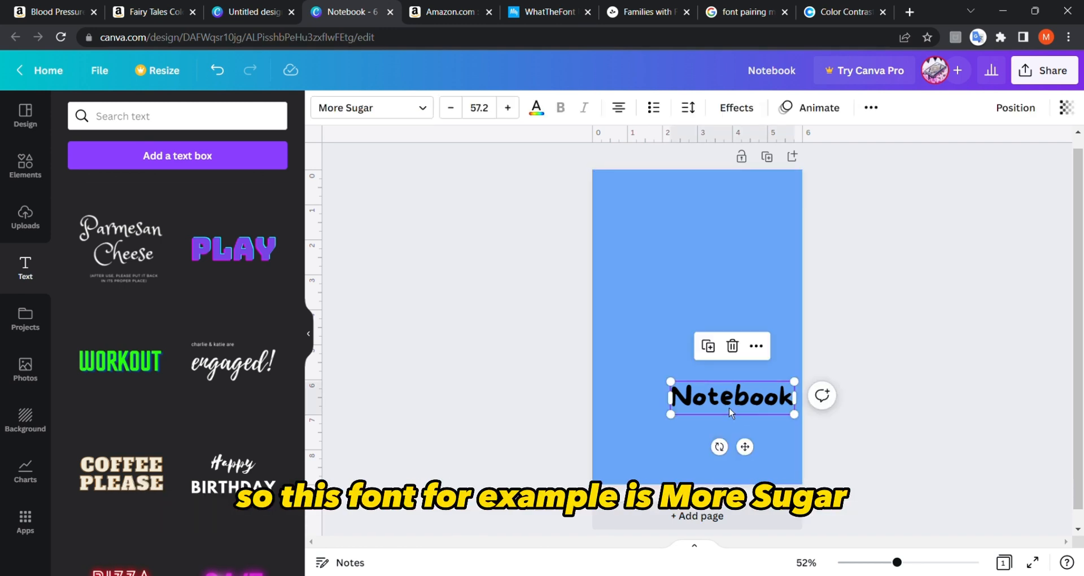
pyautogui.click(402, 111)
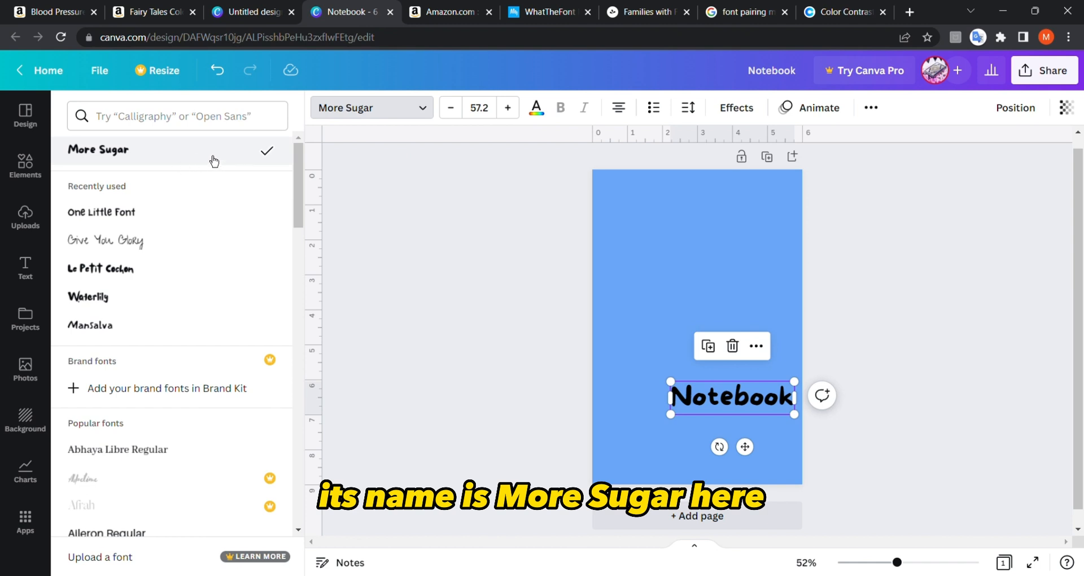
pyautogui.click(427, 211)
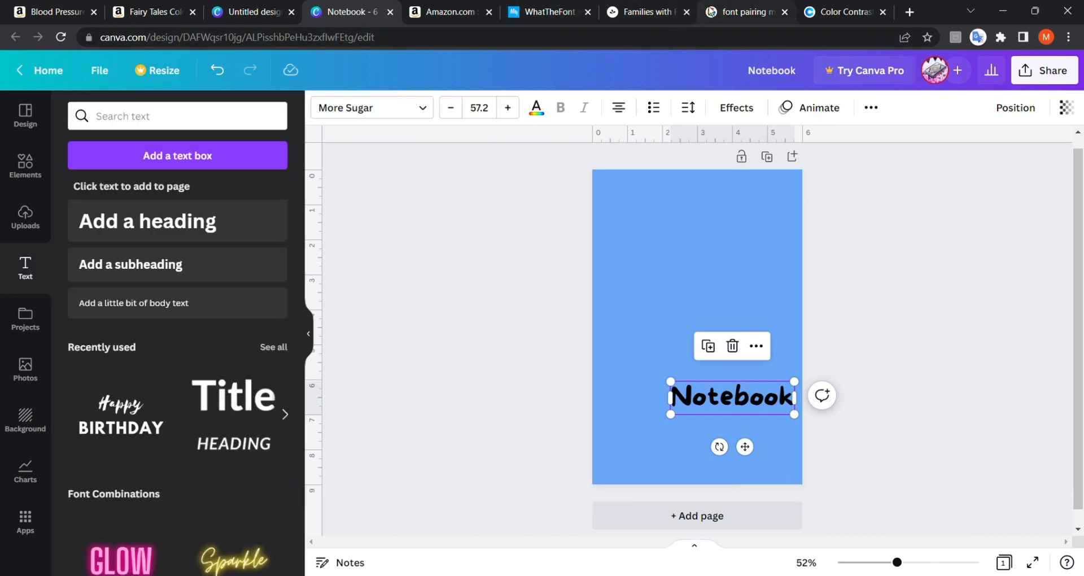
# Search Google for "font pairing more sugar" and examine which font the results recommend combining with More Sugar
pyautogui.click(711, 11)
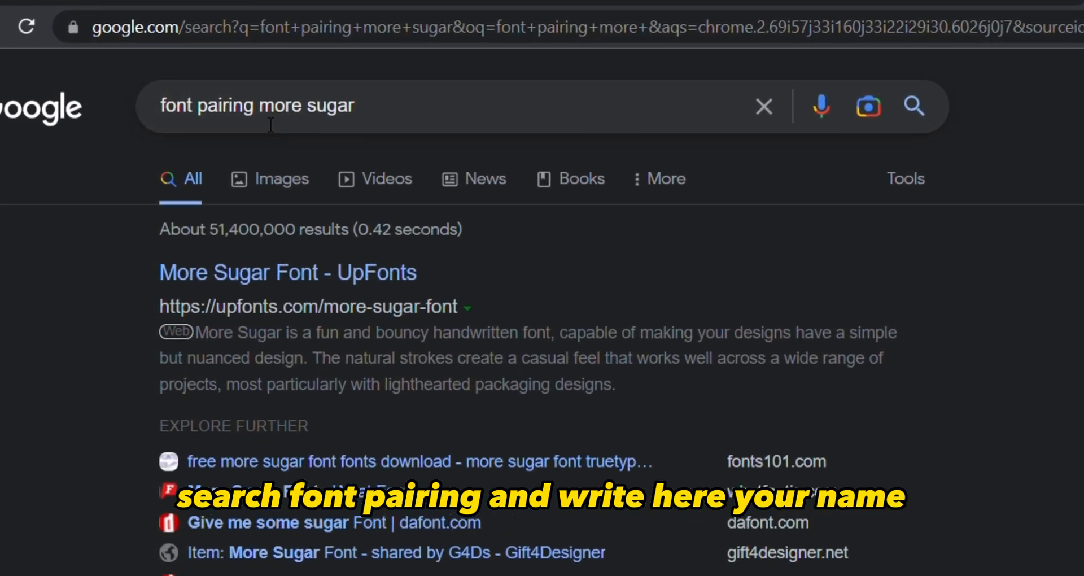
pyautogui.moveTo(257, 121); pyautogui.dragTo(373, 119)
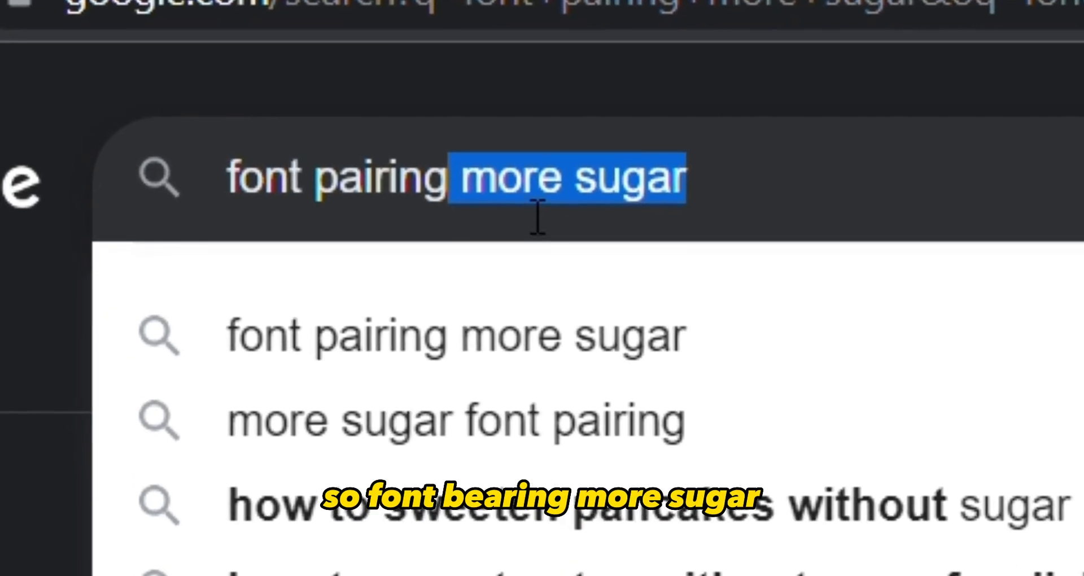
pyautogui.press('Return')
pyautogui.scroll(-5, 84, 274)
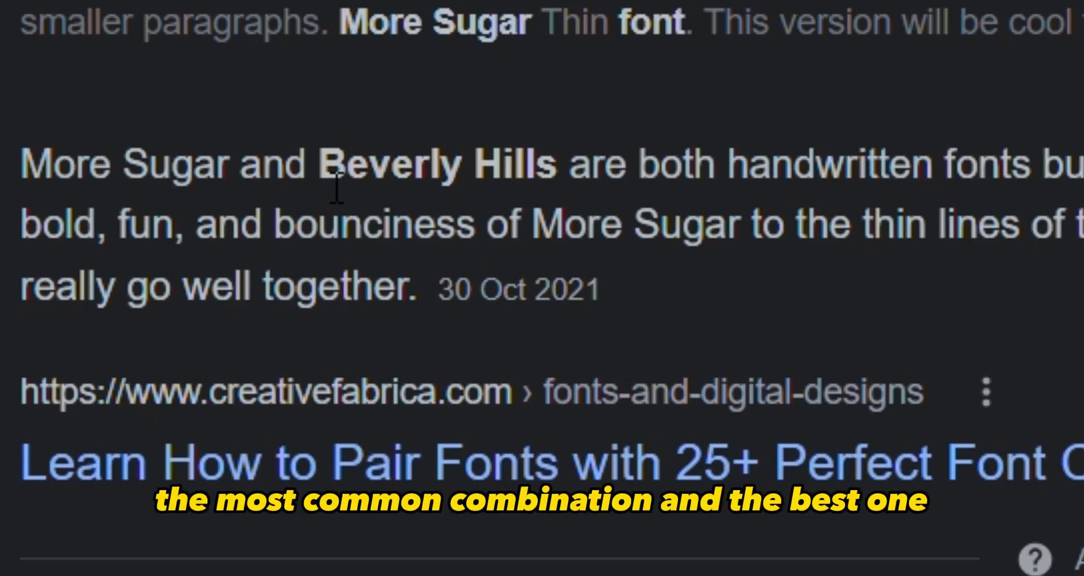
pyautogui.moveTo(337, 188); pyautogui.dragTo(573, 170)
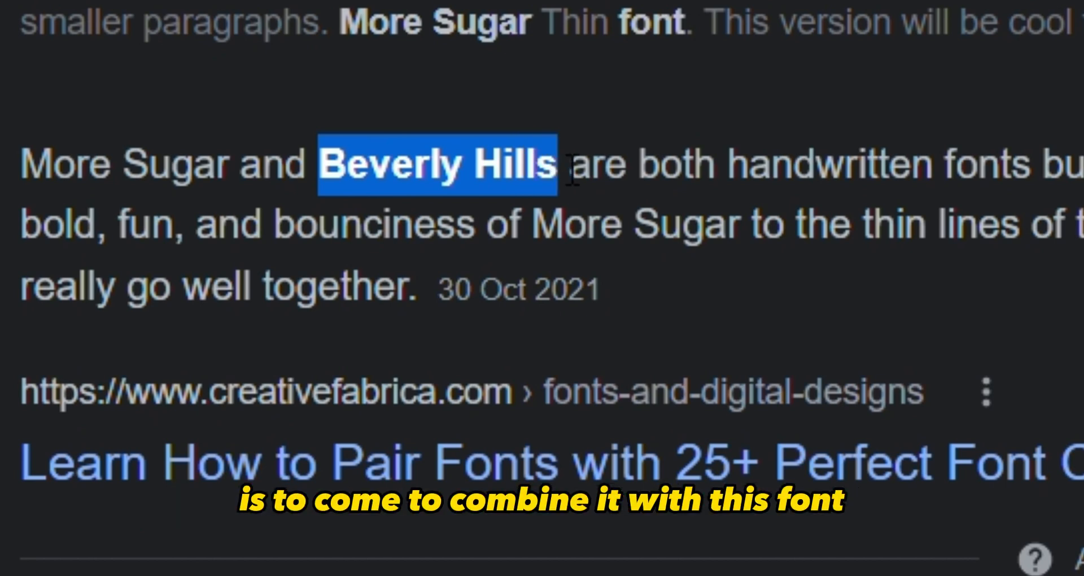
pyautogui.moveTo(574, 169); pyautogui.dragTo(587, 170)
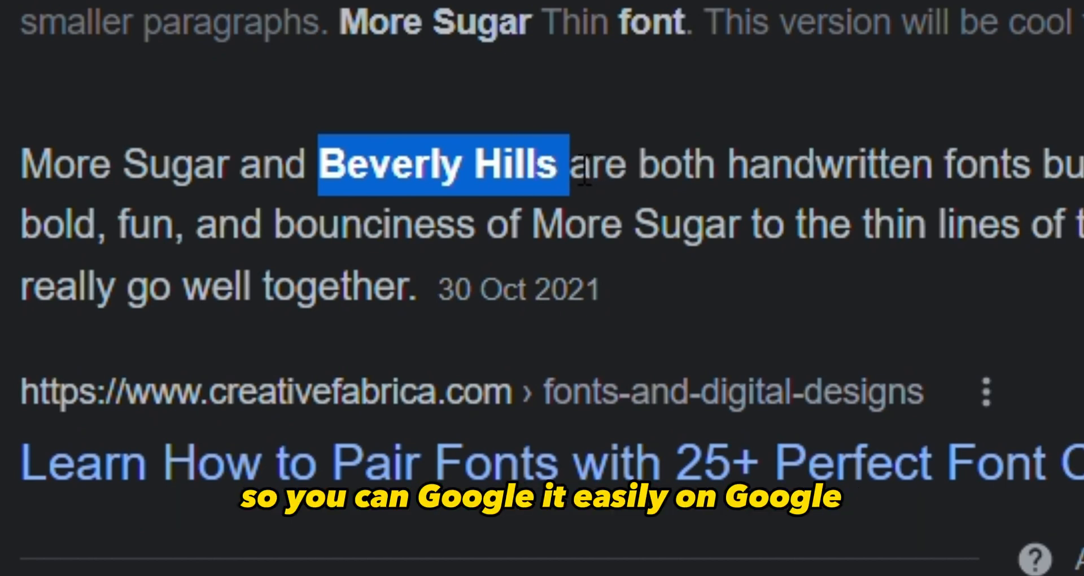
pyautogui.click(585, 170)
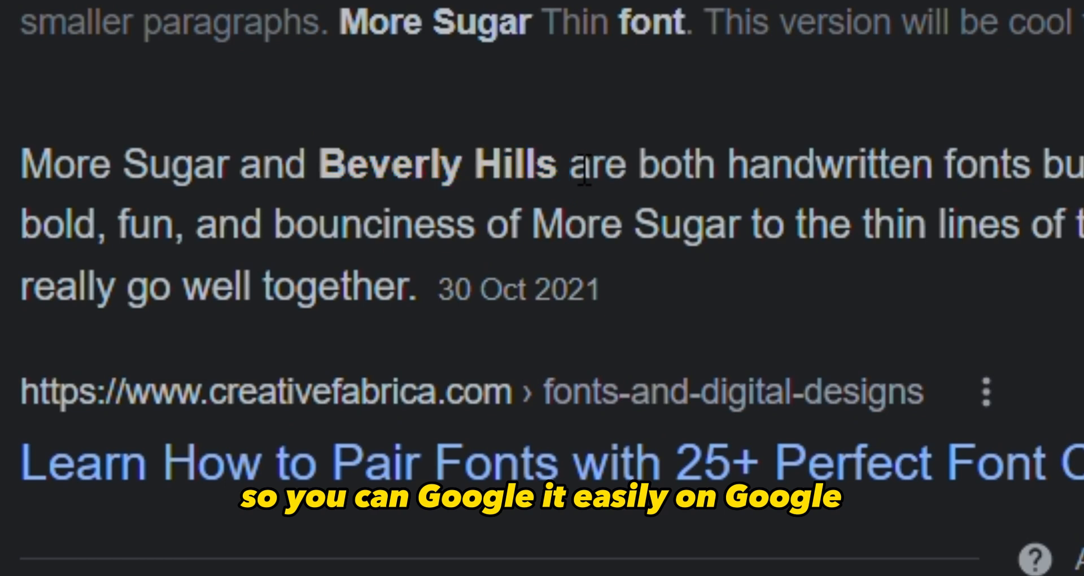
# Switch back to the notebook cover in Canva and look through the ready-made font combinations again
pyautogui.click(364, 11)
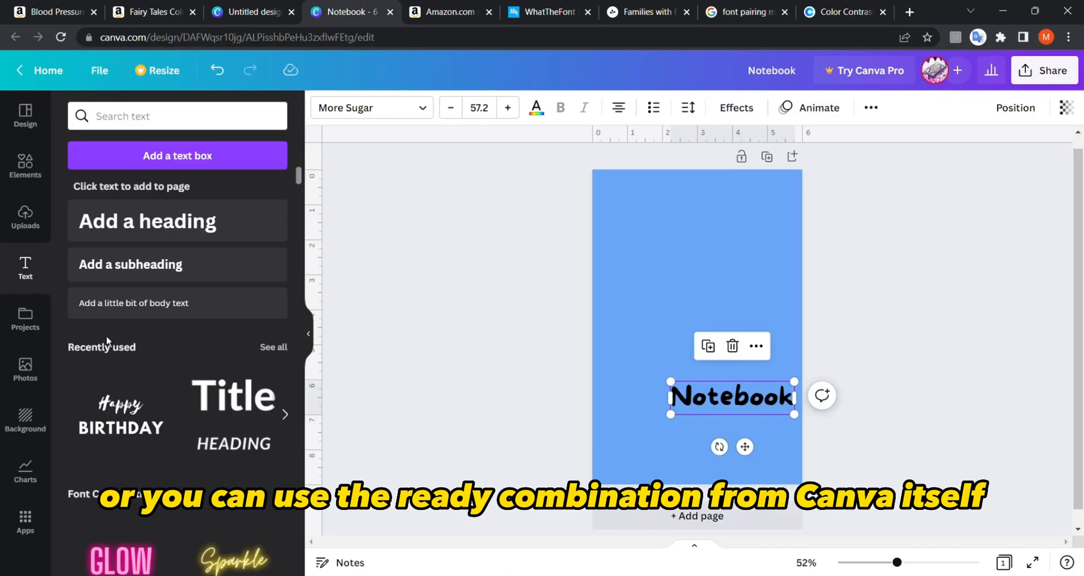
pyautogui.scroll(-7, 97, 446)
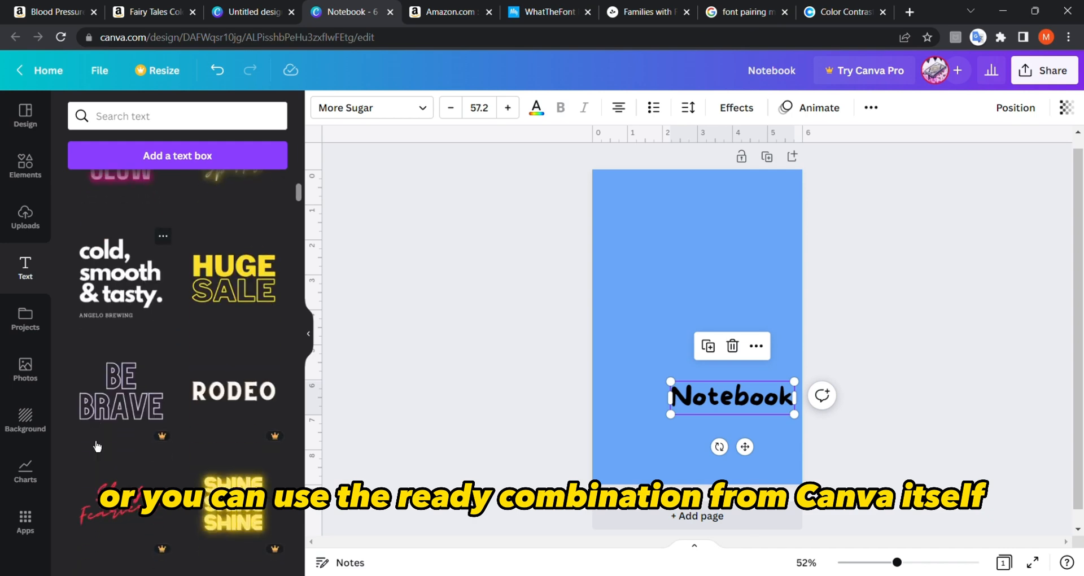
pyautogui.scroll(-4, 97, 446)
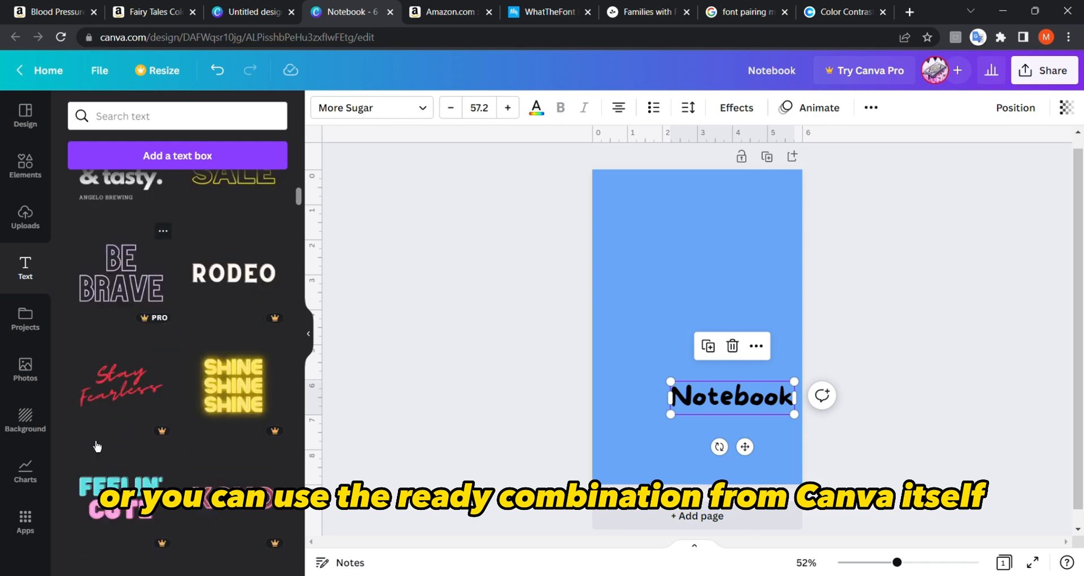
pyautogui.click(490, 252)
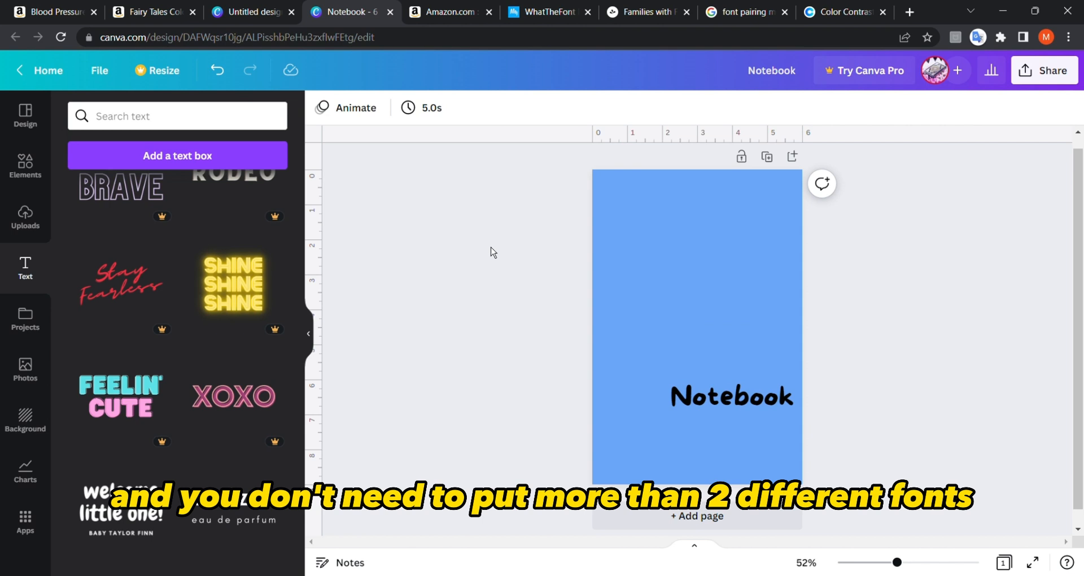
pyautogui.scroll(-1, 493, 251)
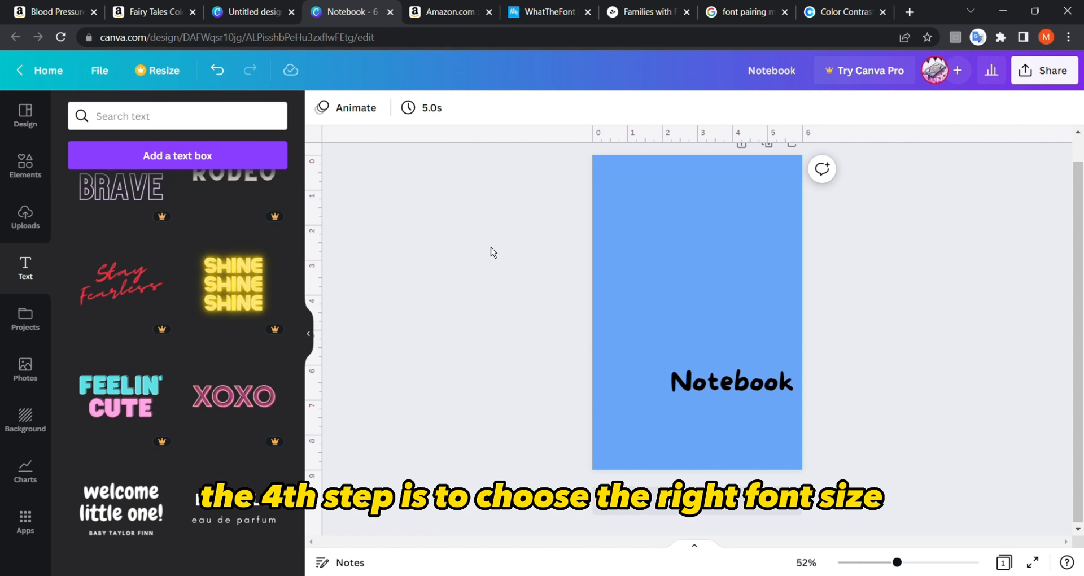
pyautogui.click(716, 395)
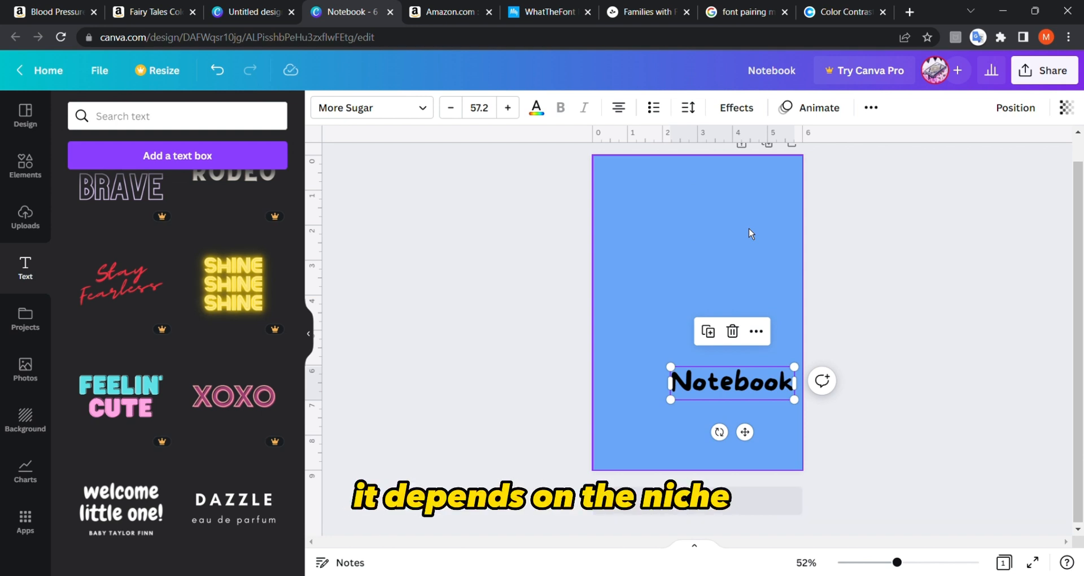
pyautogui.click(559, 232)
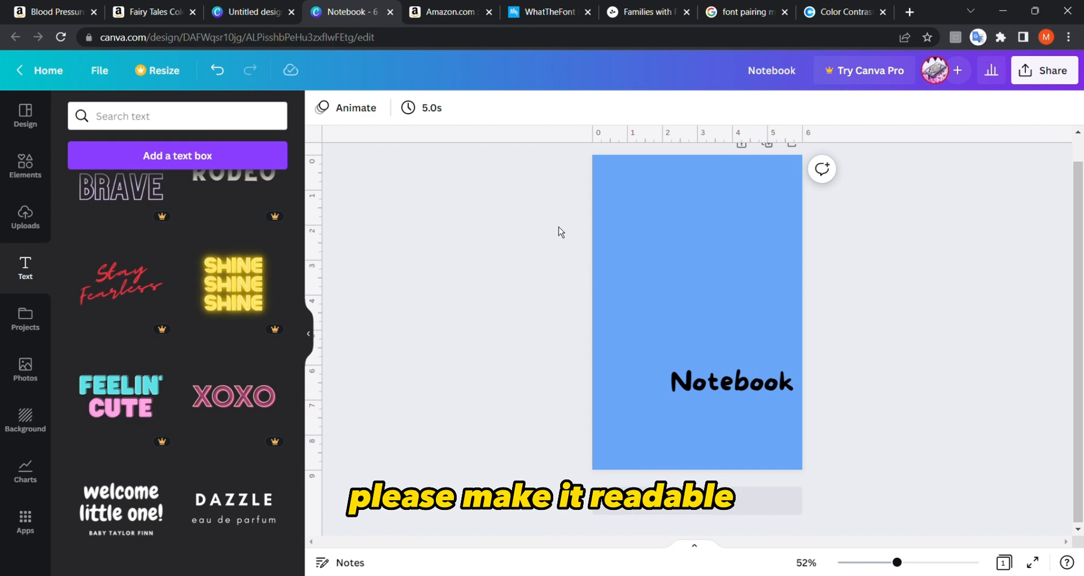
pyautogui.click(35, 11)
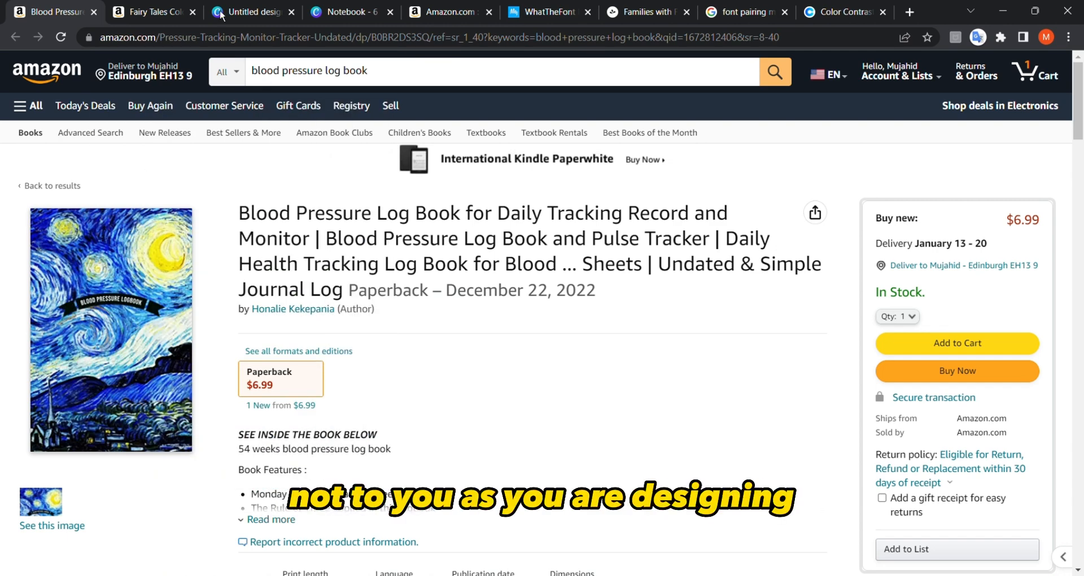
pyautogui.click(345, 11)
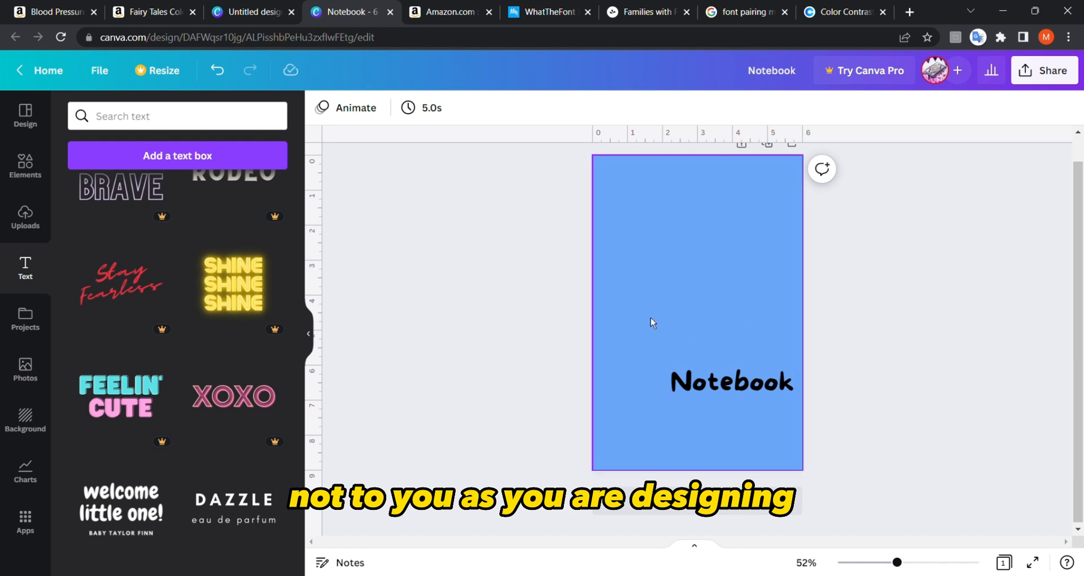
# Shrink the "Notebook" title to about half its width and place it slightly lower in the cover's lower-right part
pyautogui.click(730, 401)
pyautogui.moveTo(794, 400); pyautogui.dragTo(764, 412)
pyautogui.click(770, 383)
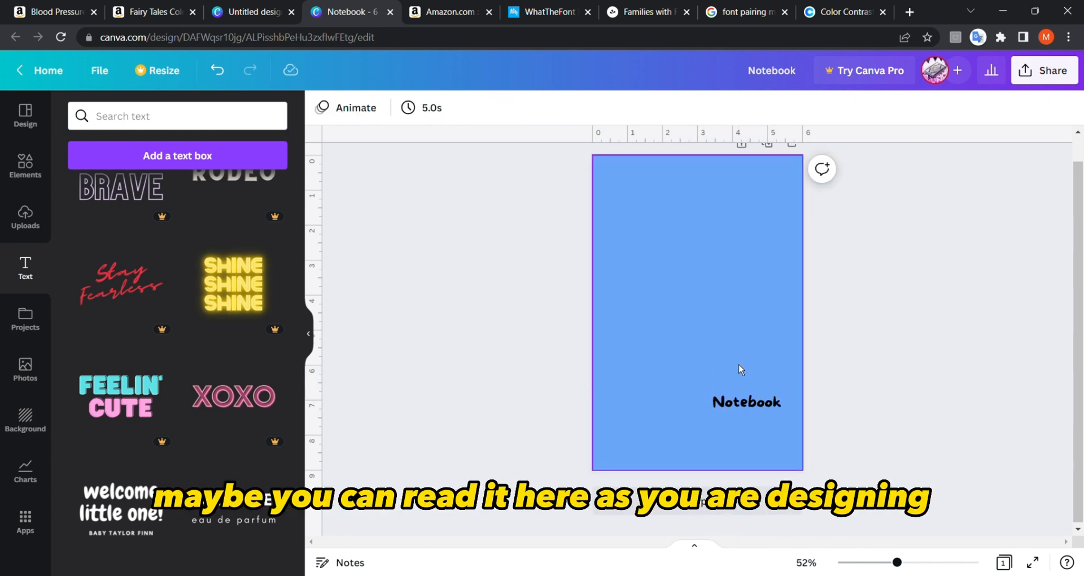
# View the cover at thumbnail size, about 16% zoom, to check whether the small "Notebook" title is readable
pyautogui.scroll(3, 717, 354)
pyautogui.scroll(-3, 717, 355)
pyautogui.scroll(-1, 718, 355)
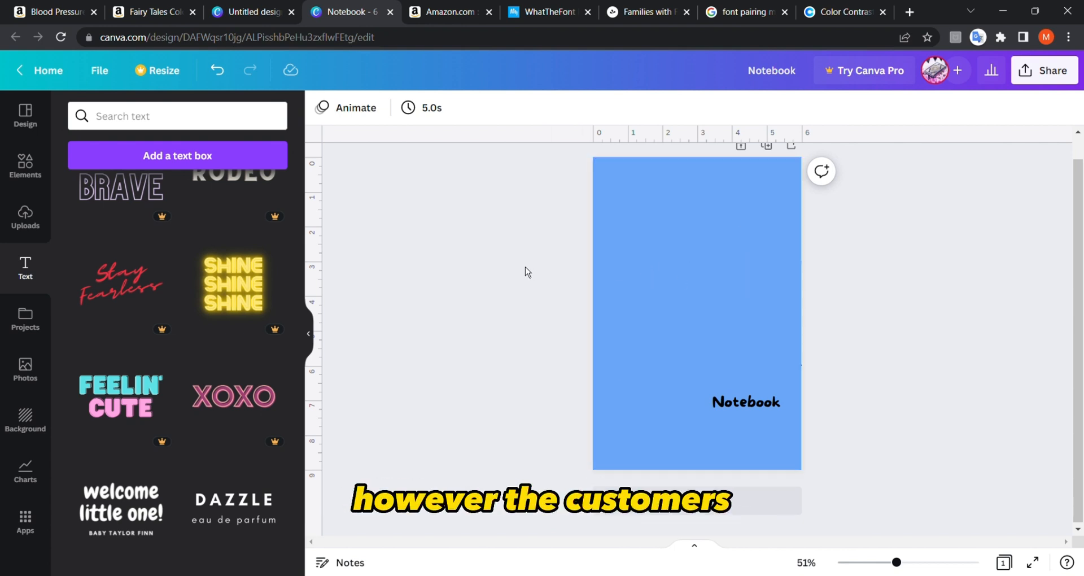
pyautogui.scroll(-3, 525, 271)
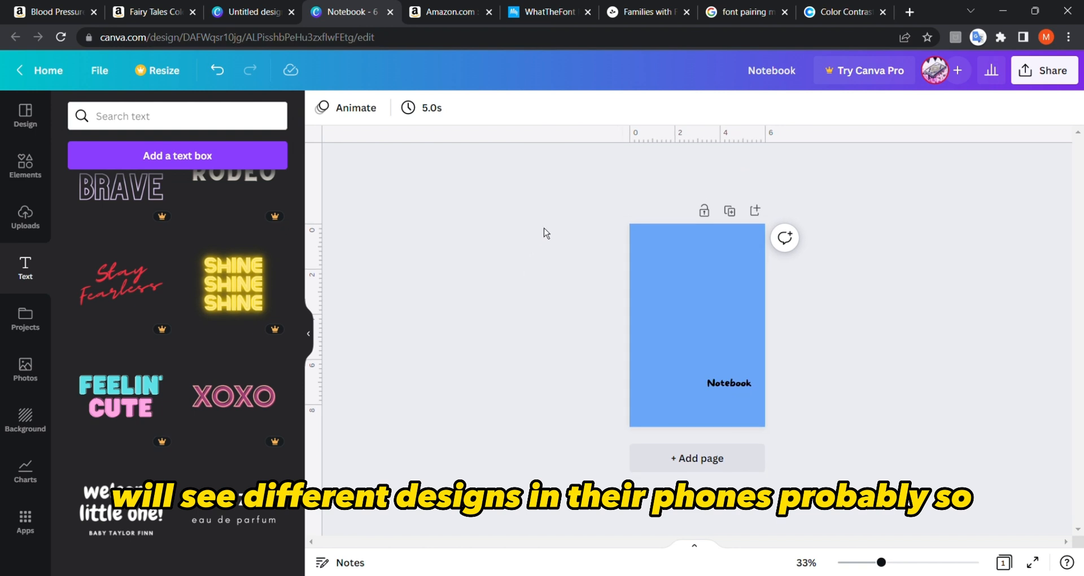
pyautogui.scroll(-2, 546, 233)
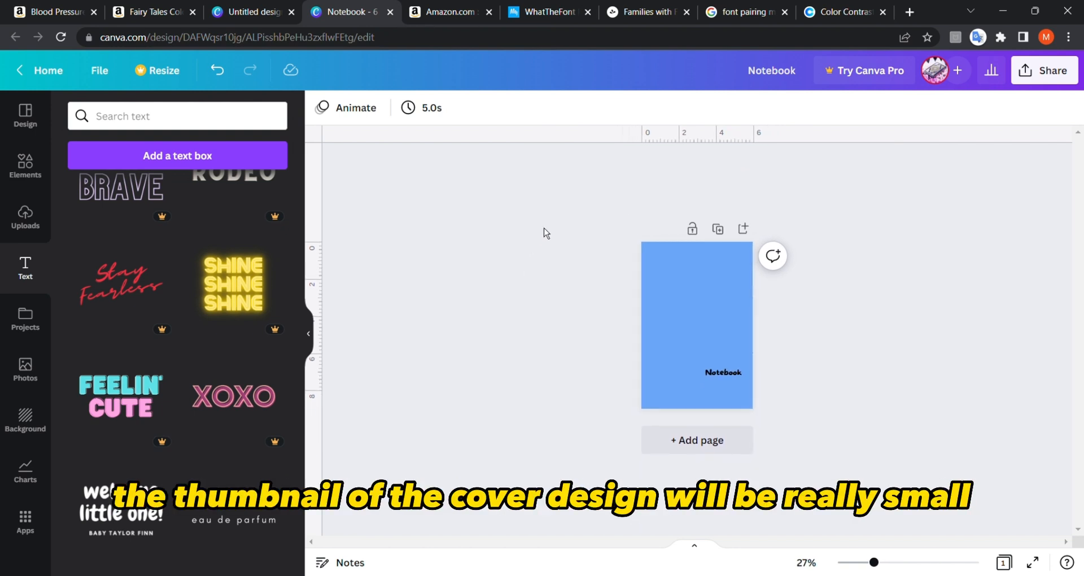
pyautogui.scroll(-3, 690, 314)
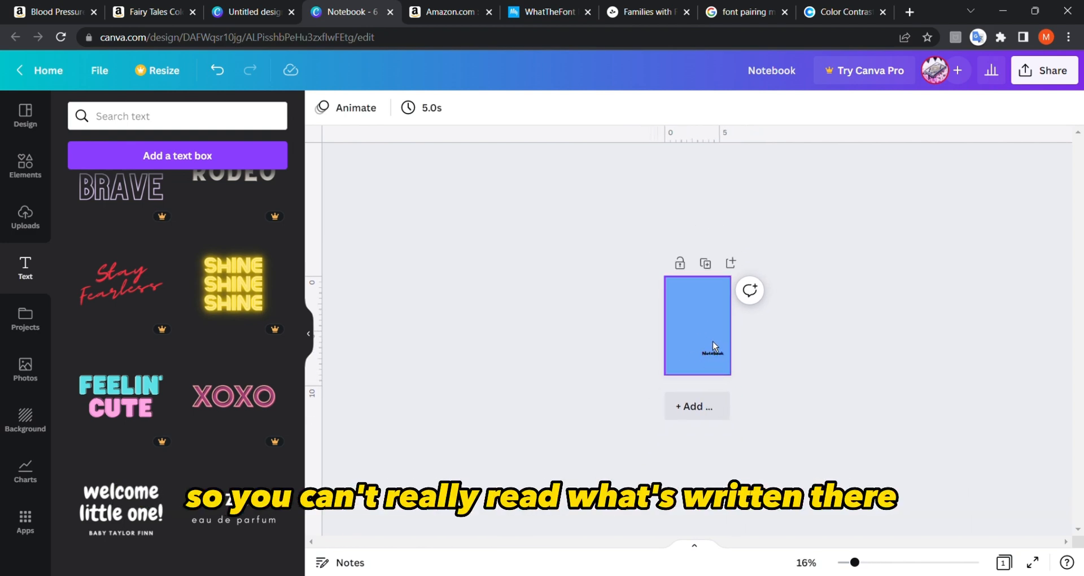
# Switch to the Amazon Blood Pressure Log Book page and magnify its cover to examine the size of the title
pyautogui.click(77, 11)
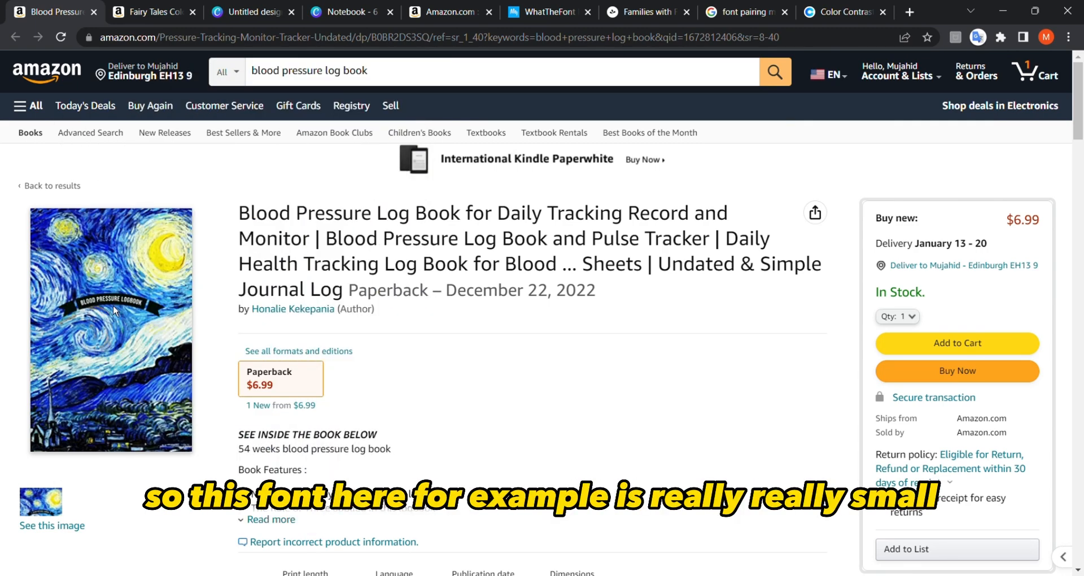
pyautogui.moveTo(114, 299)
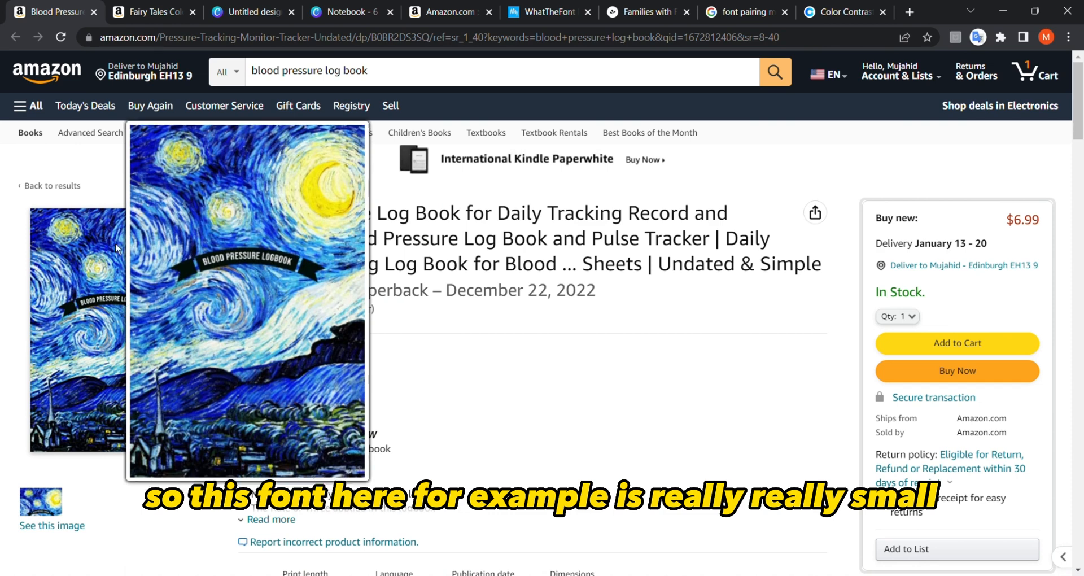
# Back on the Canva notebook cover, enlarge the "Notebook" title to about size 63.9 and place it slightly higher
pyautogui.click(359, 11)
pyautogui.scroll(4, 741, 229)
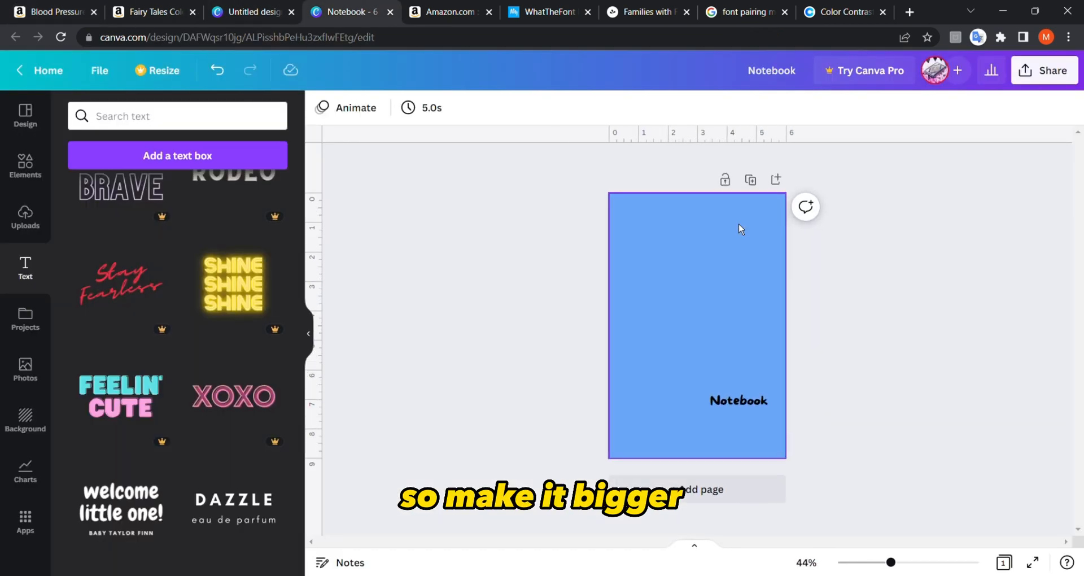
pyautogui.click(714, 412)
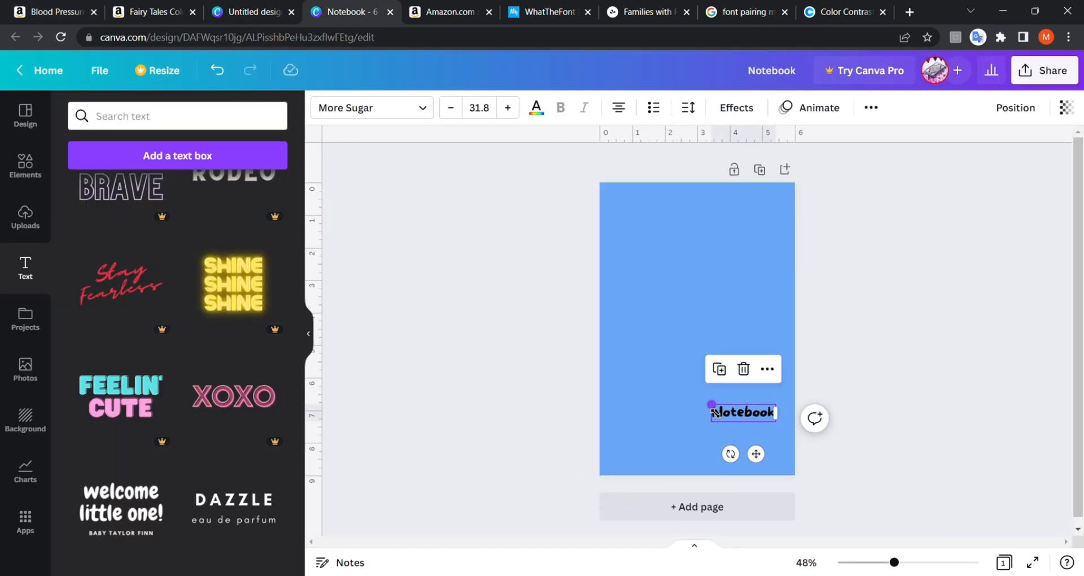
pyautogui.moveTo(712, 405); pyautogui.dragTo(633, 384)
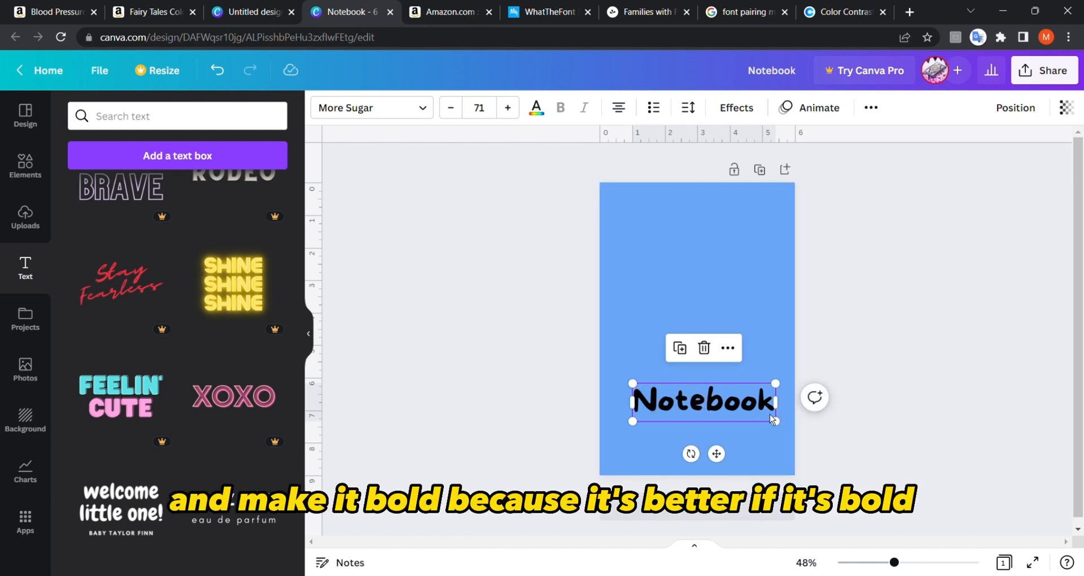
pyautogui.moveTo(773, 421); pyautogui.dragTo(751, 395)
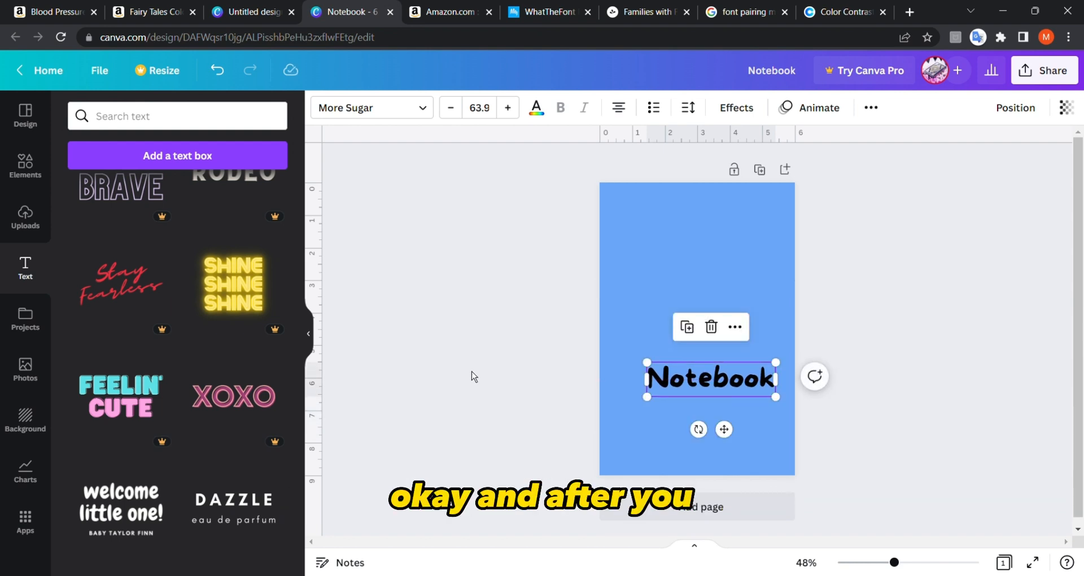
pyautogui.click(472, 375)
pyautogui.click(673, 377)
pyautogui.moveTo(673, 377); pyautogui.dragTo(674, 383)
pyautogui.click(461, 336)
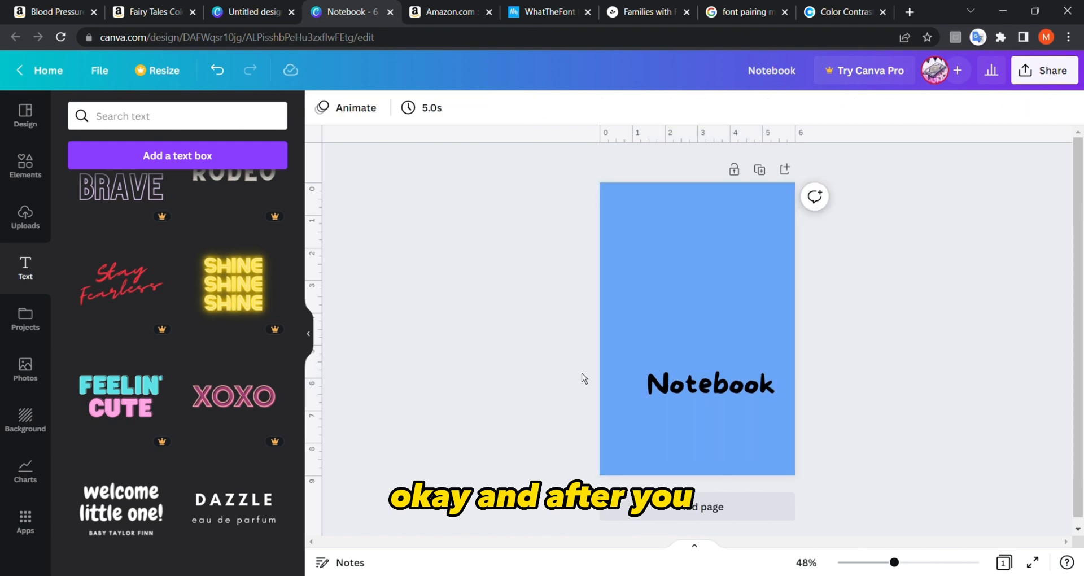
# Reduce the "Notebook" title to about size 55.6 and check its readability at thumbnail size, about 20% zoom
pyautogui.click(679, 386)
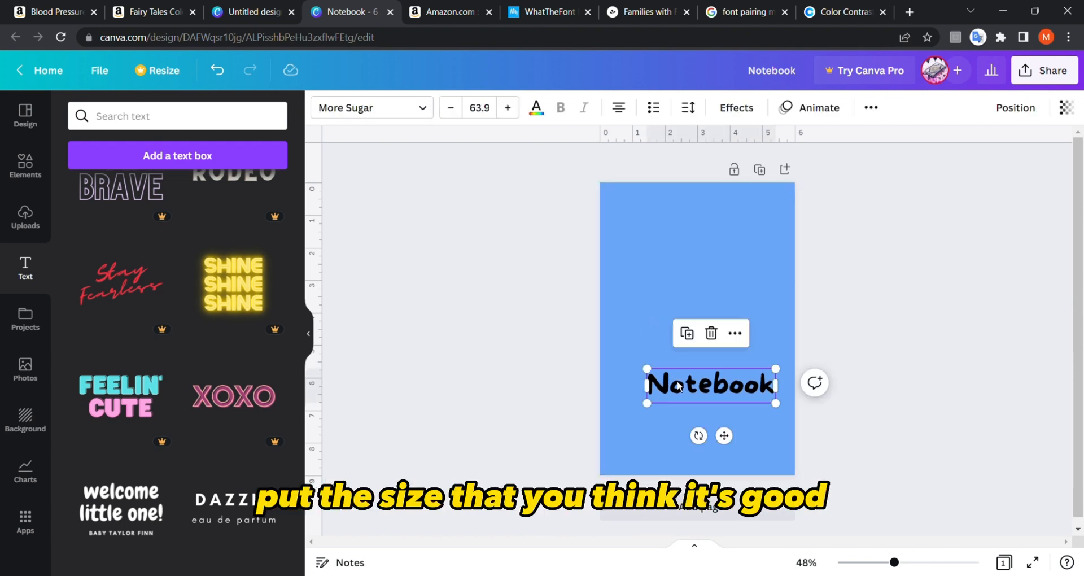
pyautogui.moveTo(648, 369); pyautogui.dragTo(663, 372)
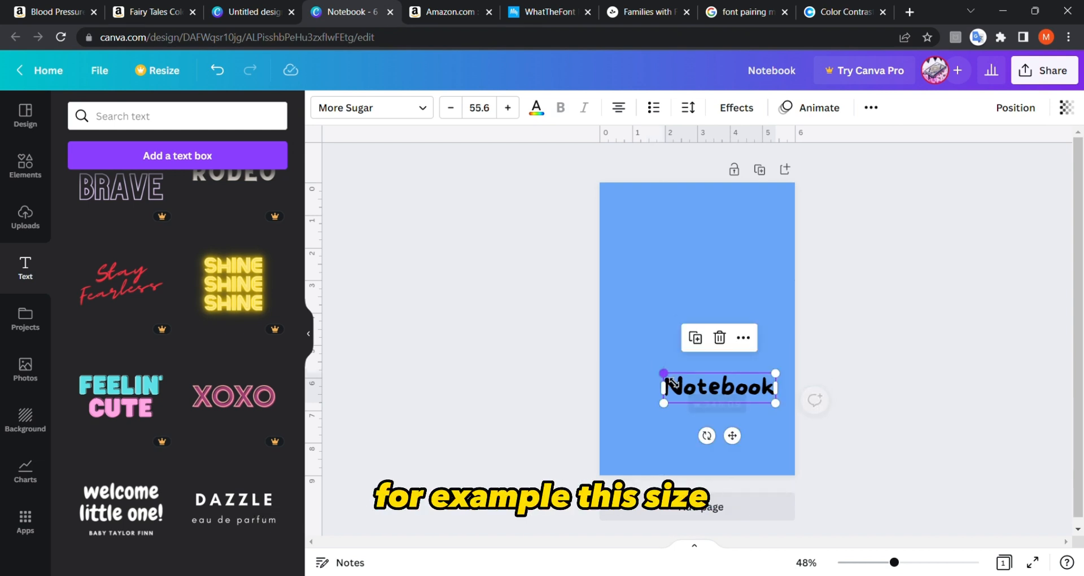
pyautogui.click(551, 363)
pyautogui.scroll(-5, 552, 362)
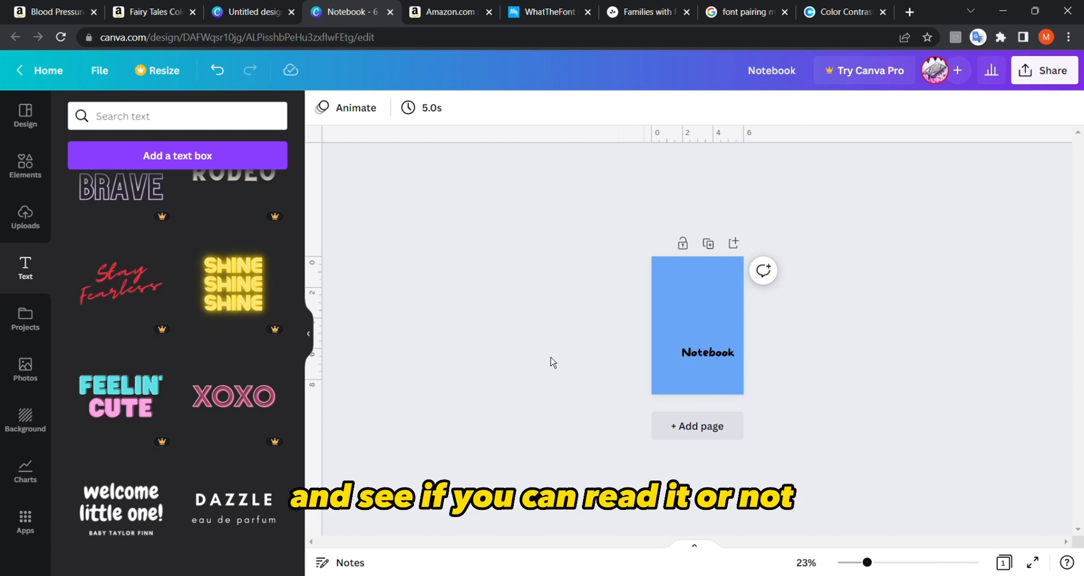
pyautogui.scroll(-1, 553, 362)
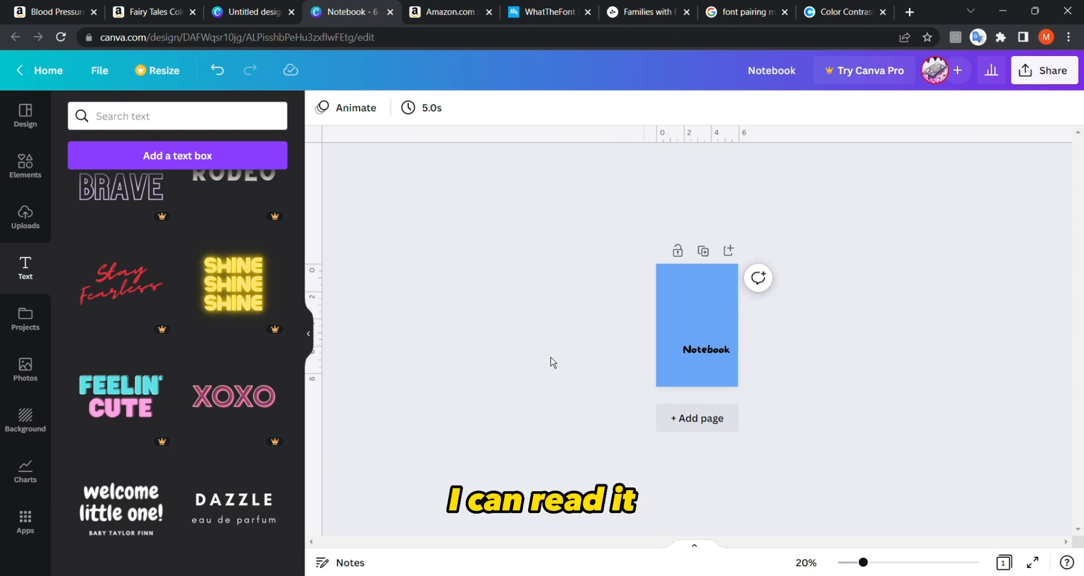
pyautogui.scroll(6, 553, 362)
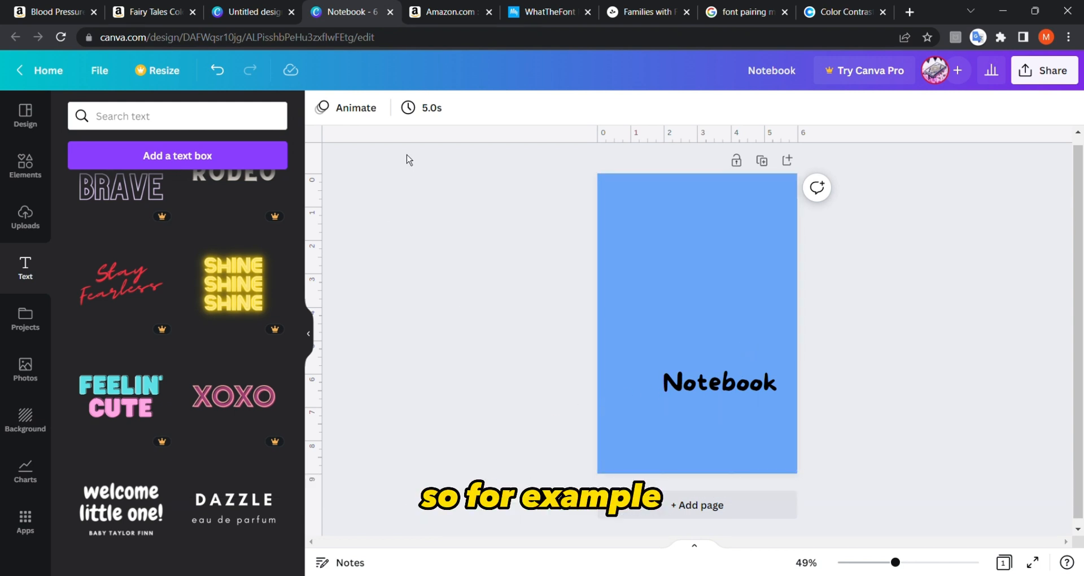
# Examine the text and background colours of the Fairy Tales Coloring & Activity Book cover on Amazon, then return to the notebook cover
pyautogui.click(163, 14)
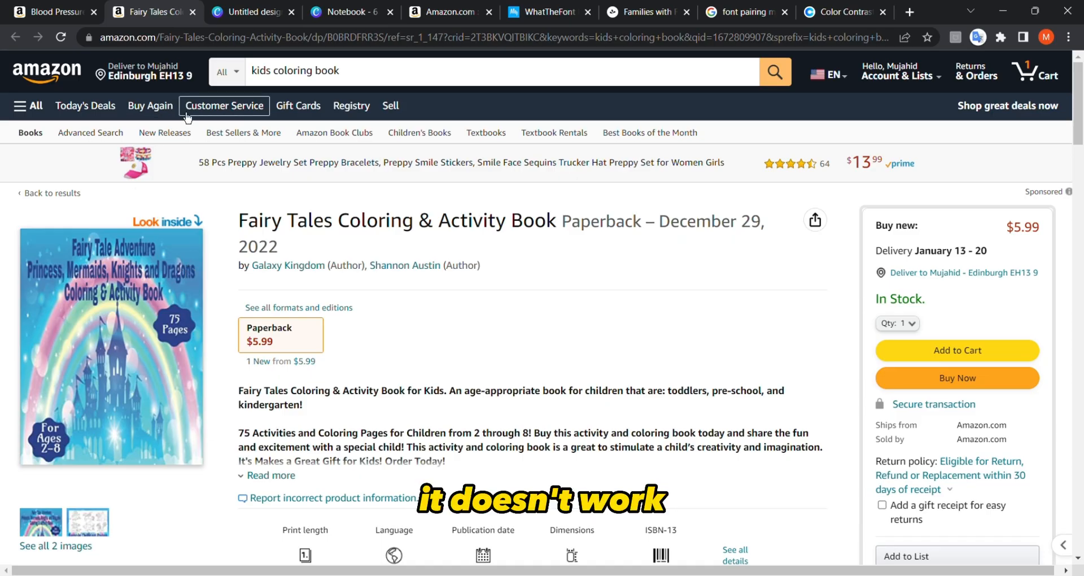
pyautogui.click(357, 10)
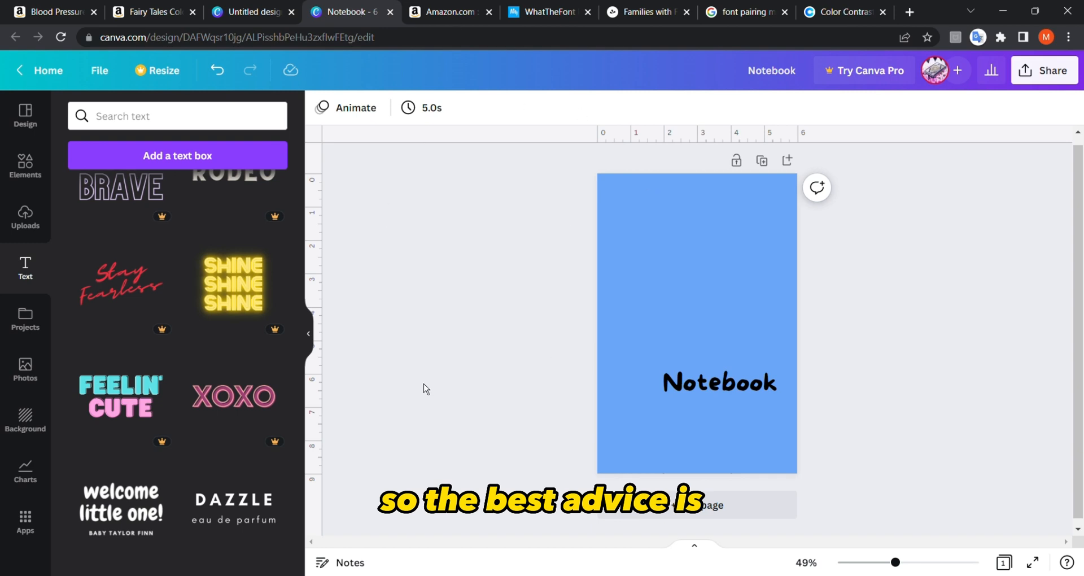
pyautogui.click(694, 388)
pyautogui.click(663, 341)
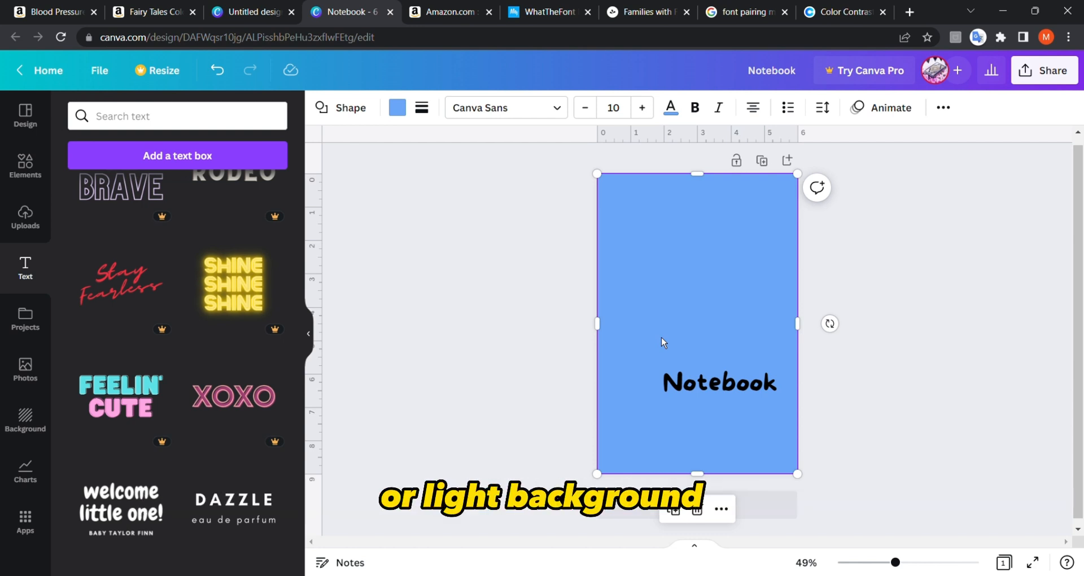
pyautogui.moveTo(661, 336)
pyautogui.mouseDown()
pyautogui.moveTo(713, 385)
pyautogui.moveTo(661, 337)
pyautogui.mouseUp()
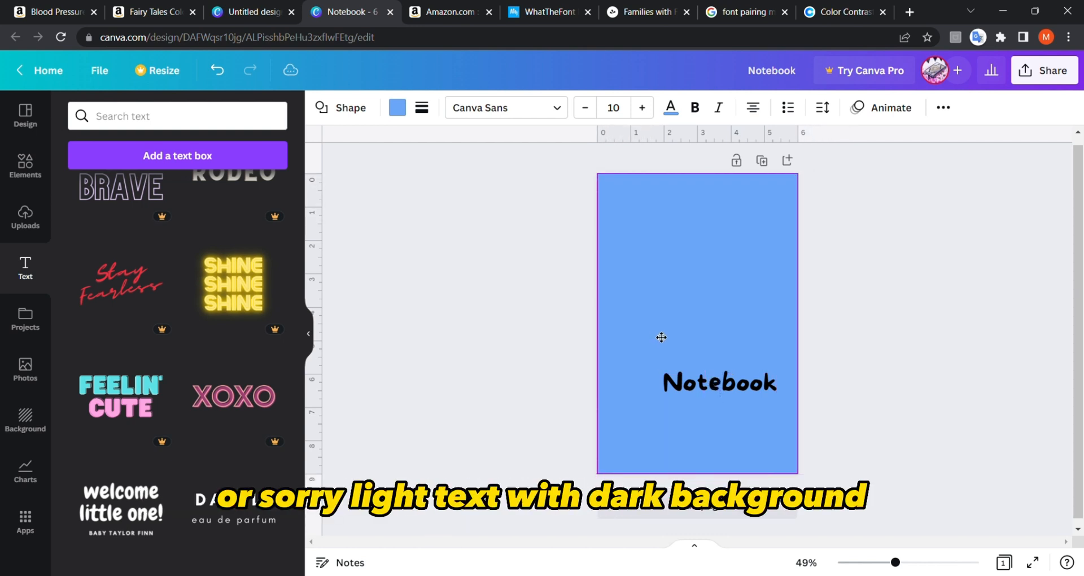
pyautogui.click(541, 338)
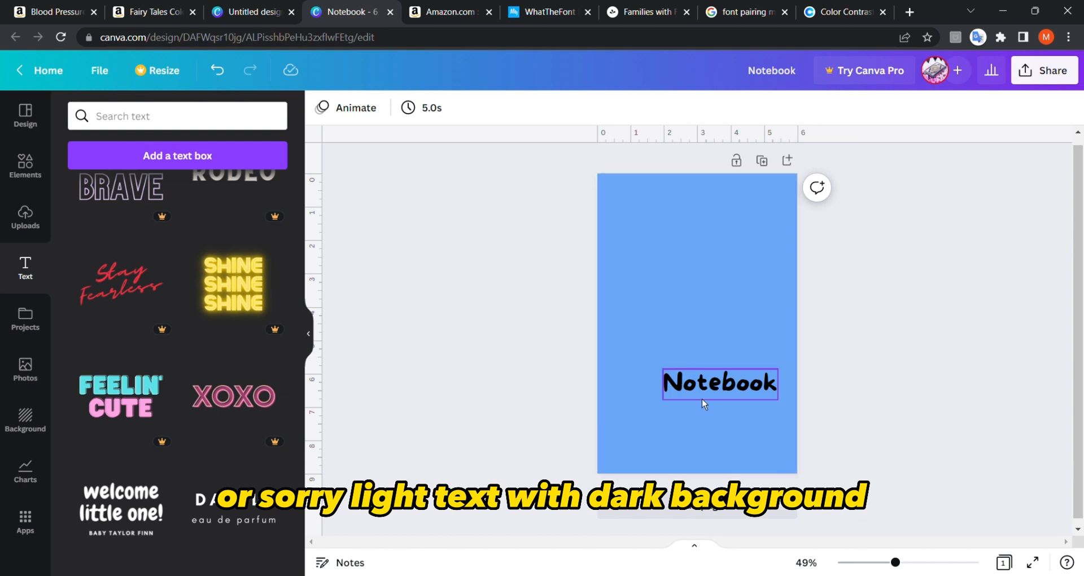
pyautogui.click(702, 398)
pyautogui.click(645, 314)
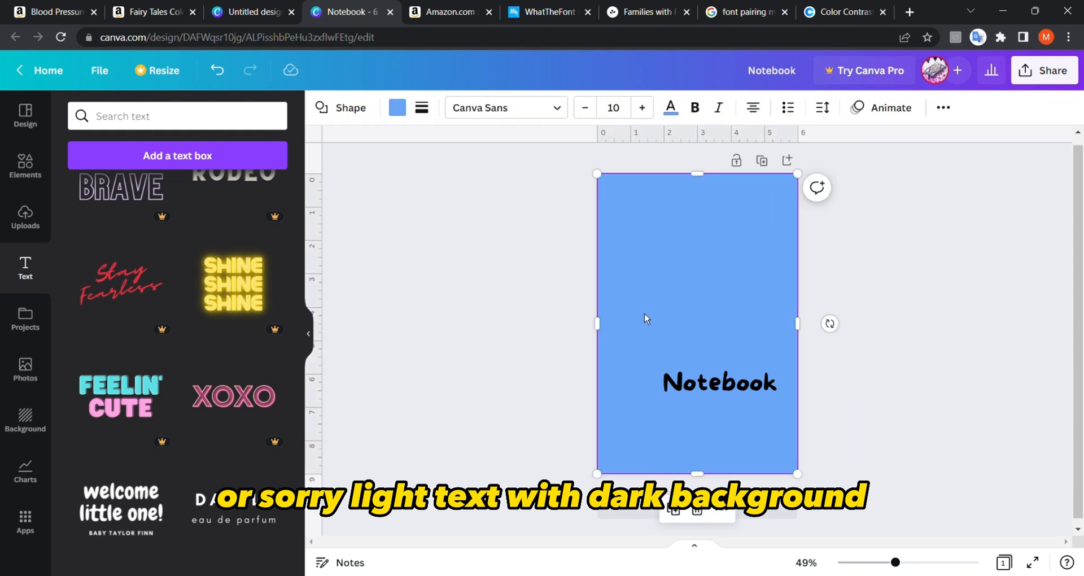
pyautogui.click(518, 319)
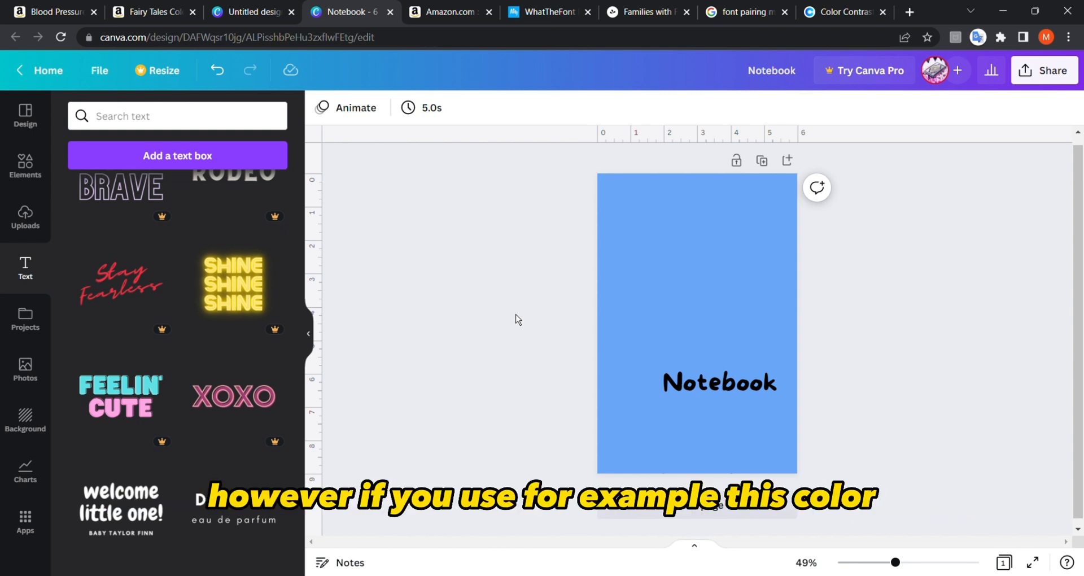
# Try light red #F86A6A and dark red #9B0A0A as the cover background behind the black title, and restore the original blue
pyautogui.click(613, 277)
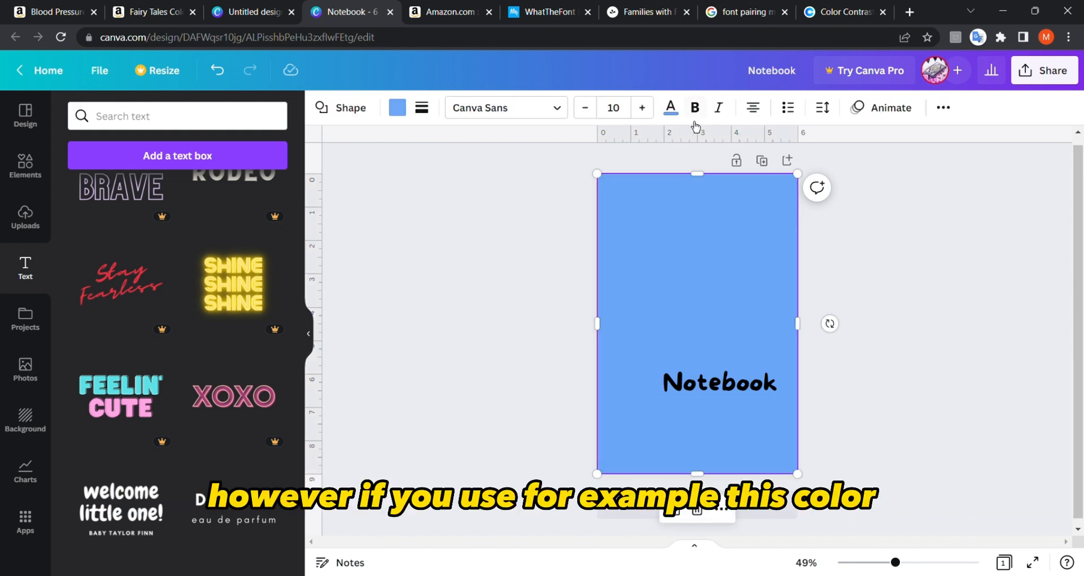
pyautogui.click(397, 108)
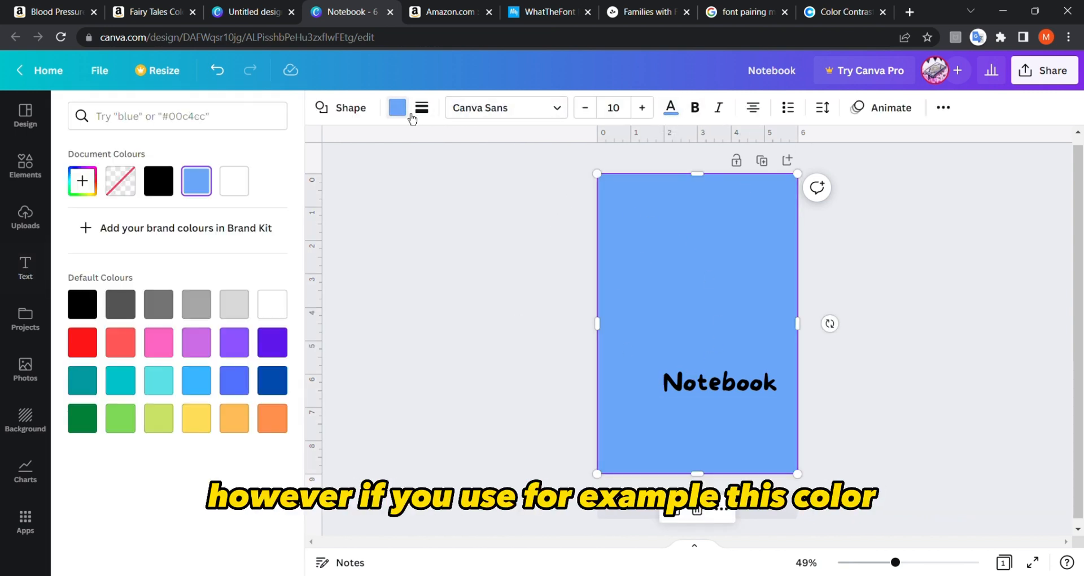
pyautogui.click(101, 186)
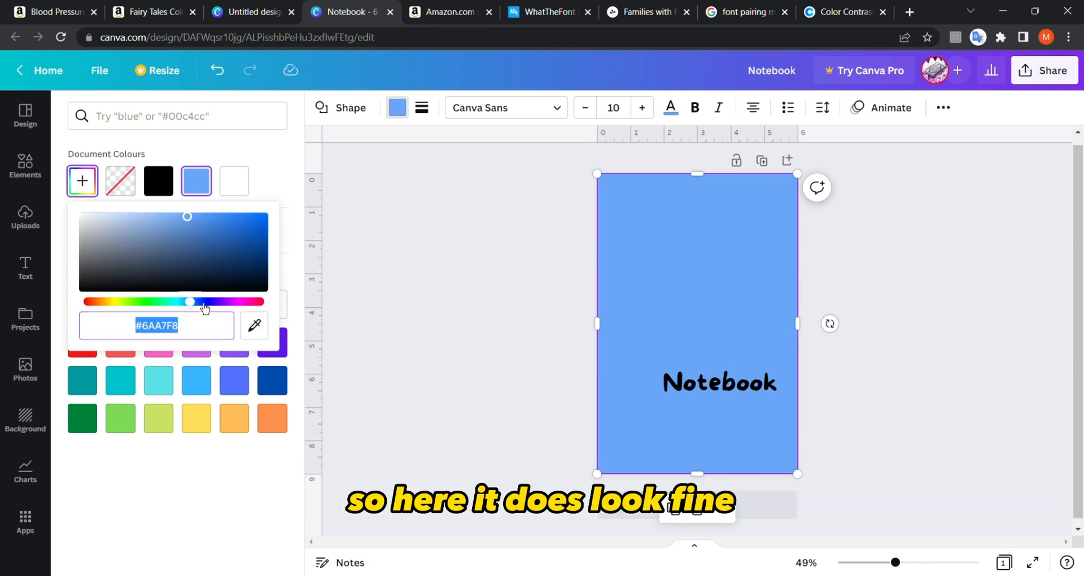
pyautogui.moveTo(203, 302); pyautogui.dragTo(283, 303)
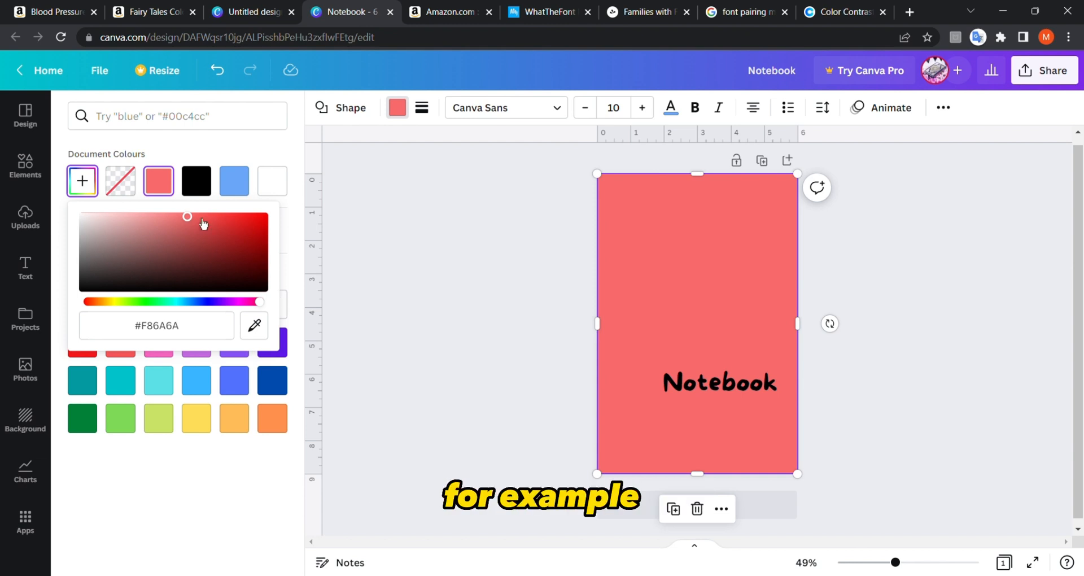
pyautogui.moveTo(242, 221); pyautogui.dragTo(257, 245)
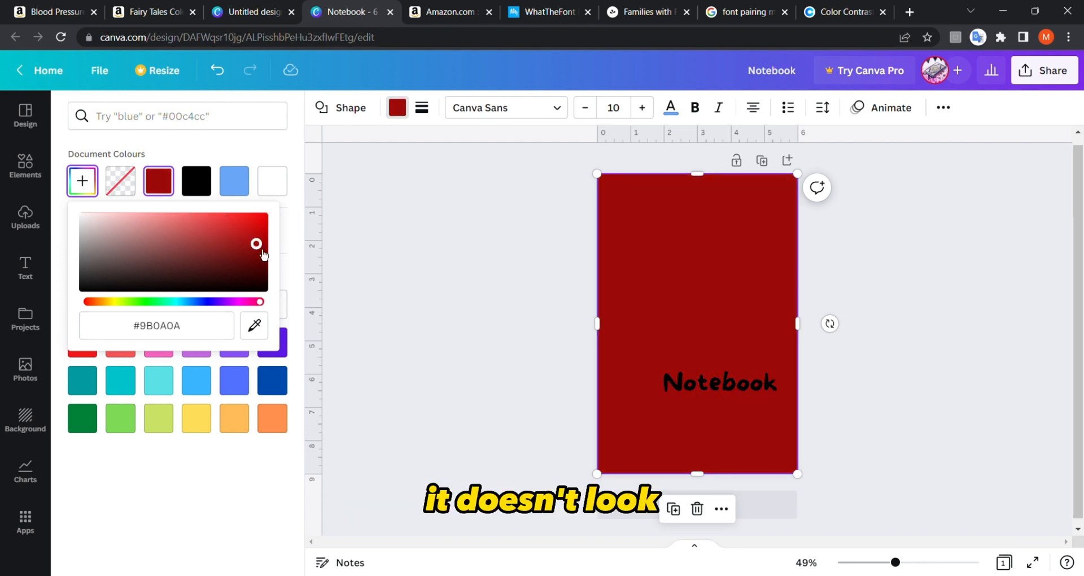
pyautogui.moveTo(259, 248); pyautogui.dragTo(187, 216)
pyautogui.click(234, 180)
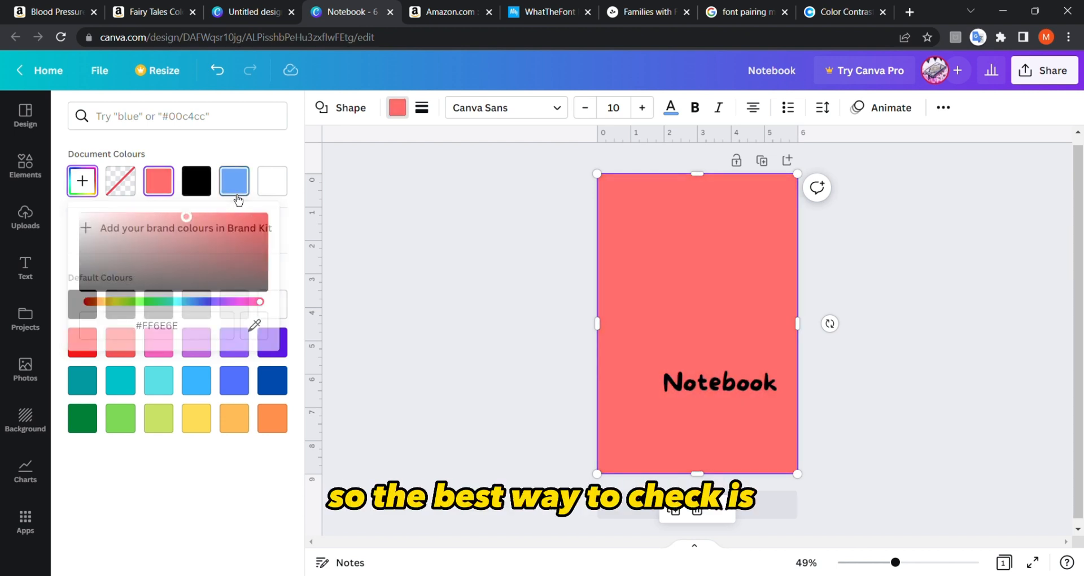
pyautogui.press('Escape')
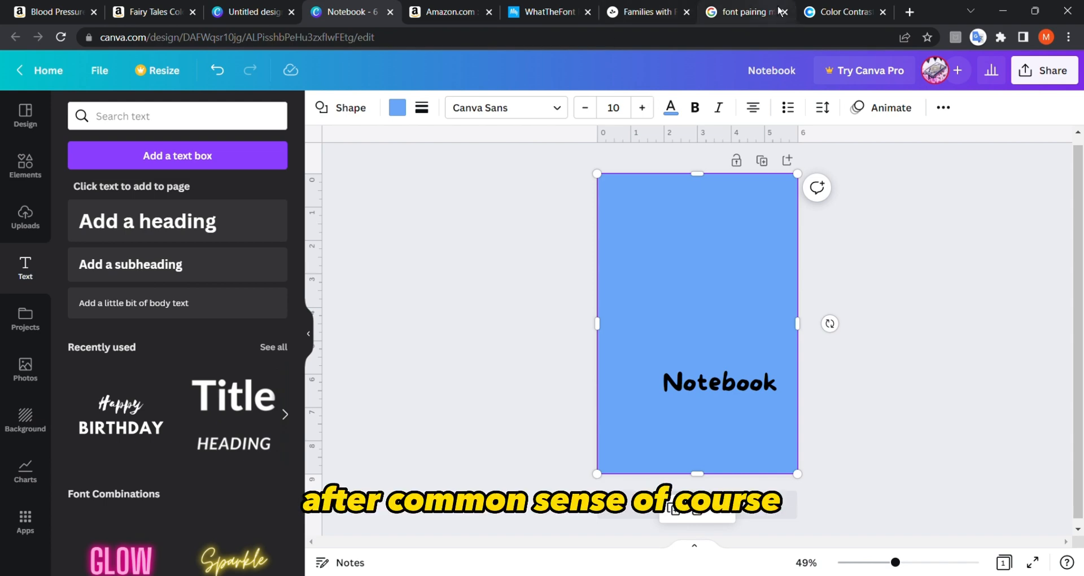
# Switch to the Coolors Color Contrast Checker and test the dark red text colour #851A1A against the black background
pyautogui.click(828, 11)
pyautogui.scroll(4, 409, 262)
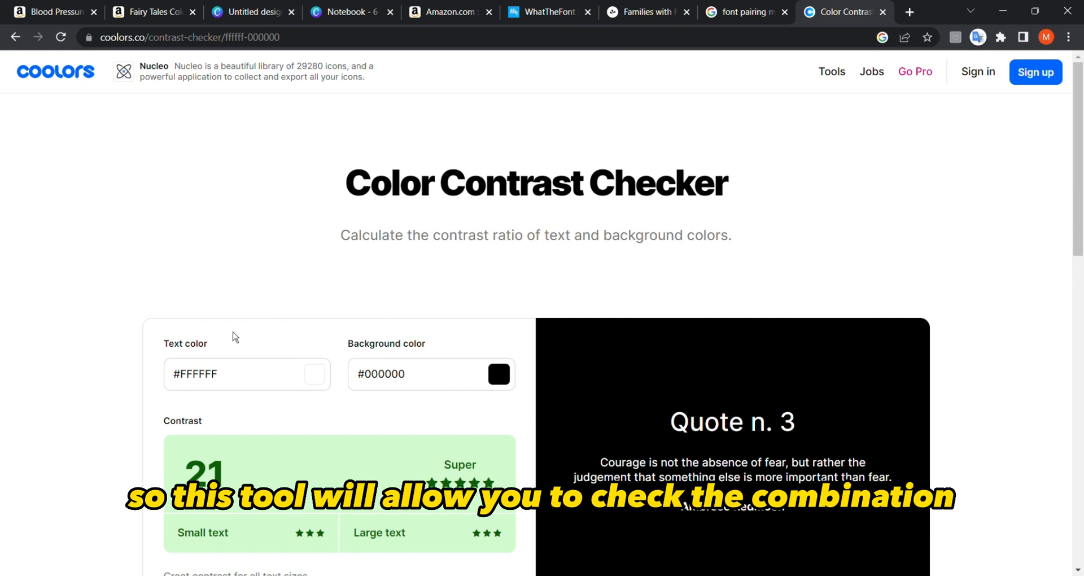
pyautogui.scroll(-2, 110, 433)
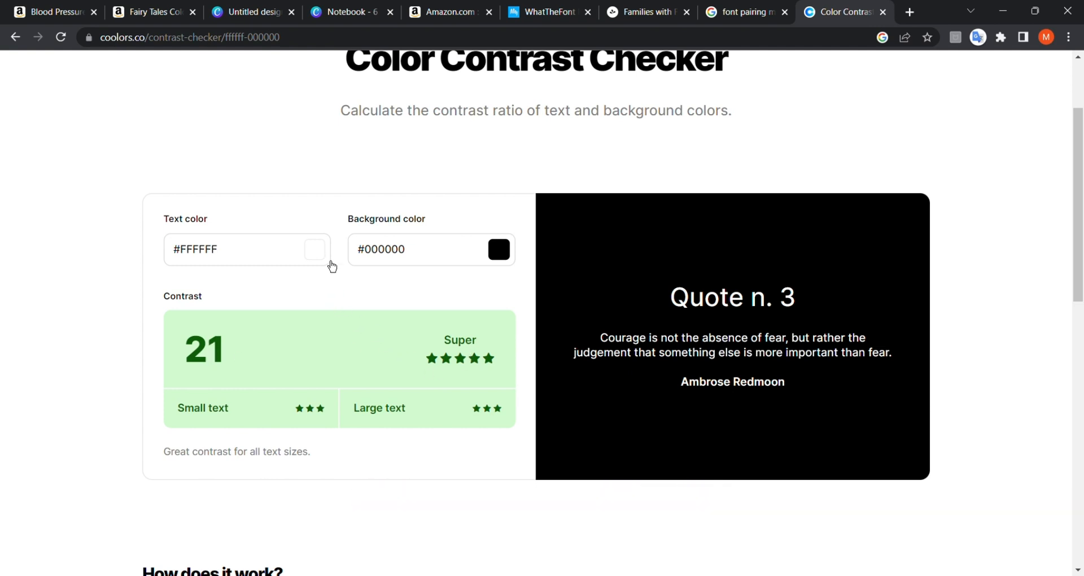
pyautogui.click(315, 249)
pyautogui.moveTo(387, 309); pyautogui.dragTo(368, 329)
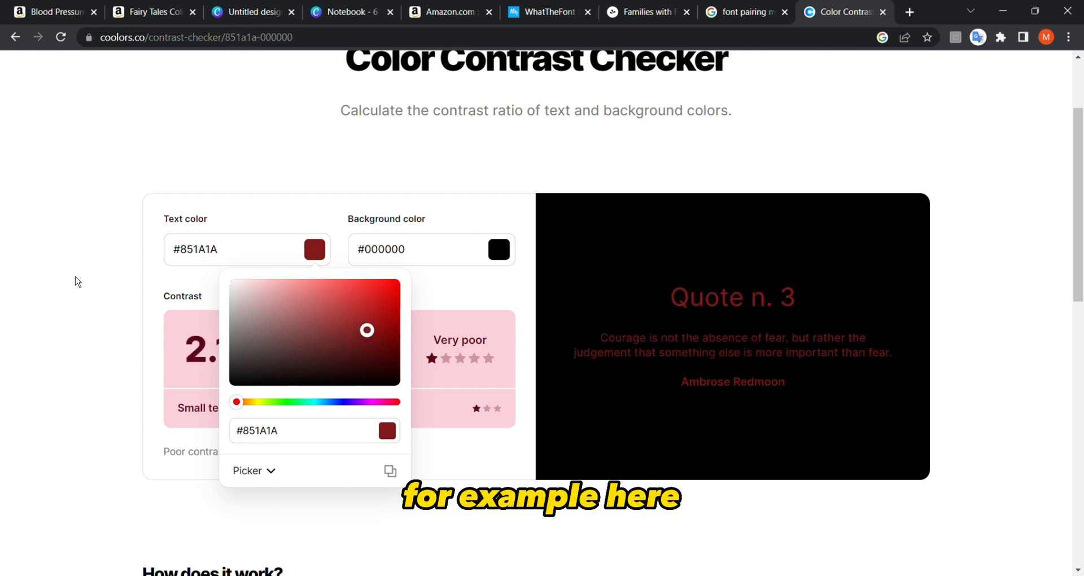
pyautogui.click(75, 283)
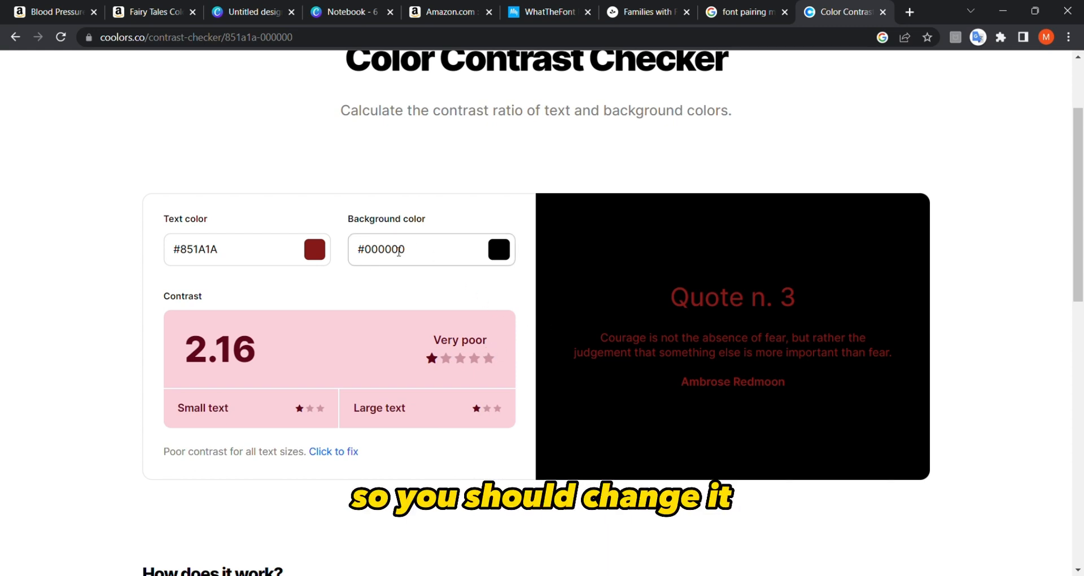
# Copy the "Notebook" title's colour code #000000 from Canva and set it as the text colour in the Coolors contrast checker
pyautogui.click(316, 11)
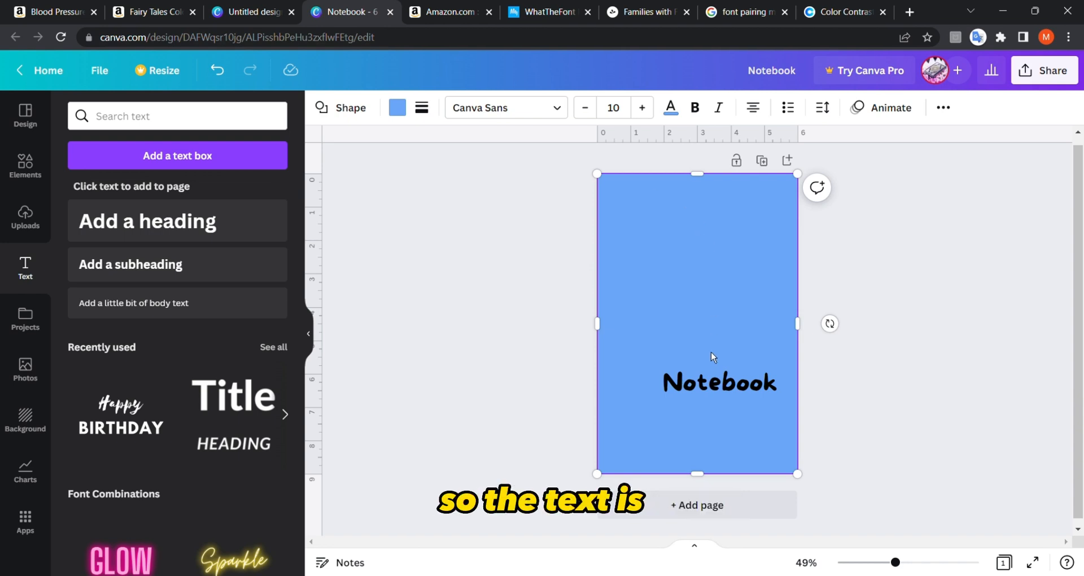
pyautogui.click(711, 384)
pyautogui.click(537, 107)
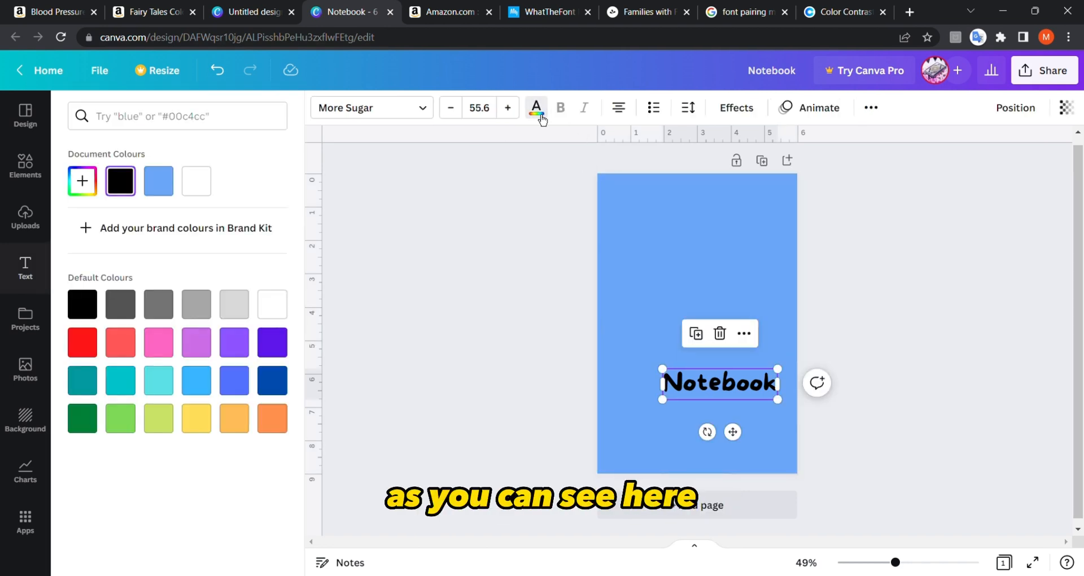
pyautogui.click(78, 196)
pyautogui.hotkey('ctrl', 'c')
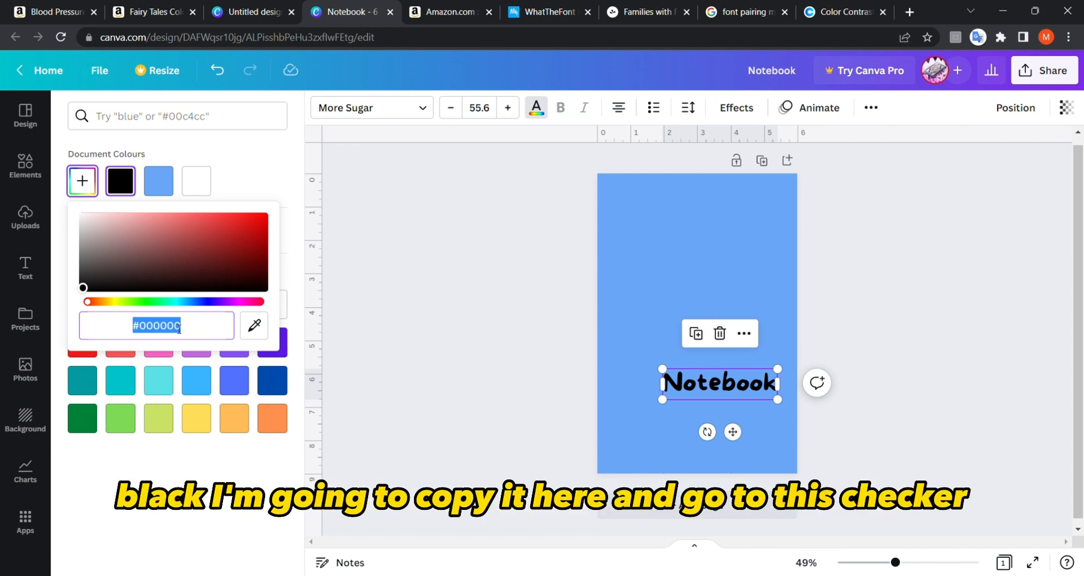
pyautogui.click(821, 11)
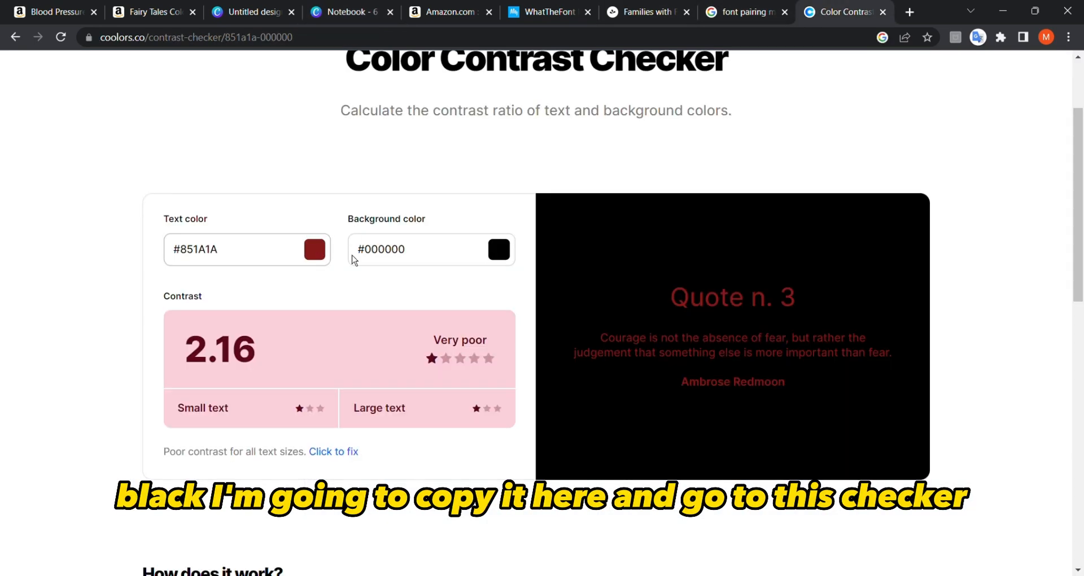
pyautogui.tripleClick(255, 260)
pyautogui.hotkey('ctrl', 'v')
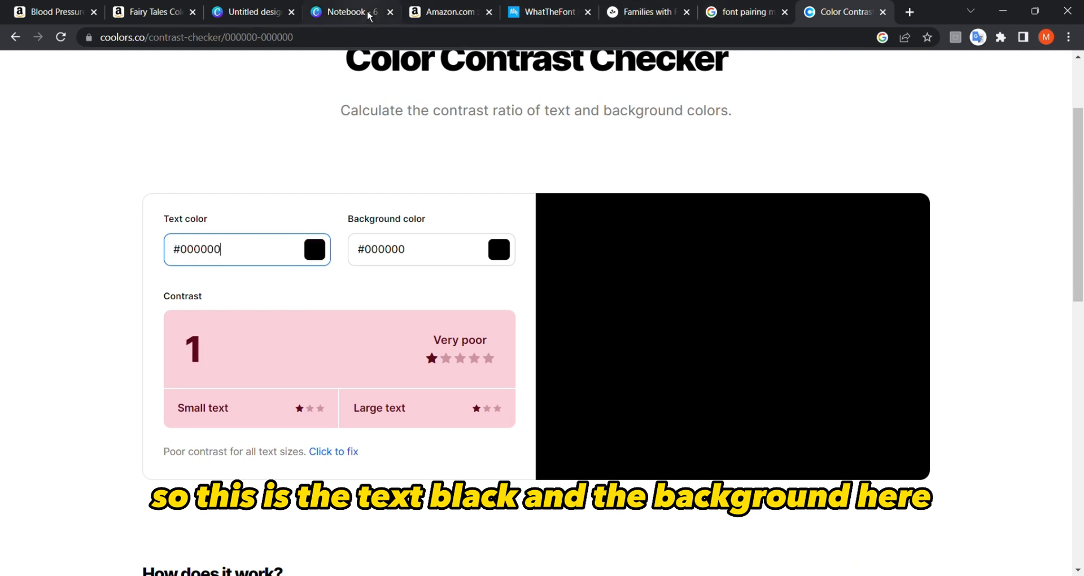
# Copy the cover's blue background code #6AA7F8 from Canva and set it as the background colour in the Coolors contrast checker
pyautogui.click(328, 10)
pyautogui.click(675, 218)
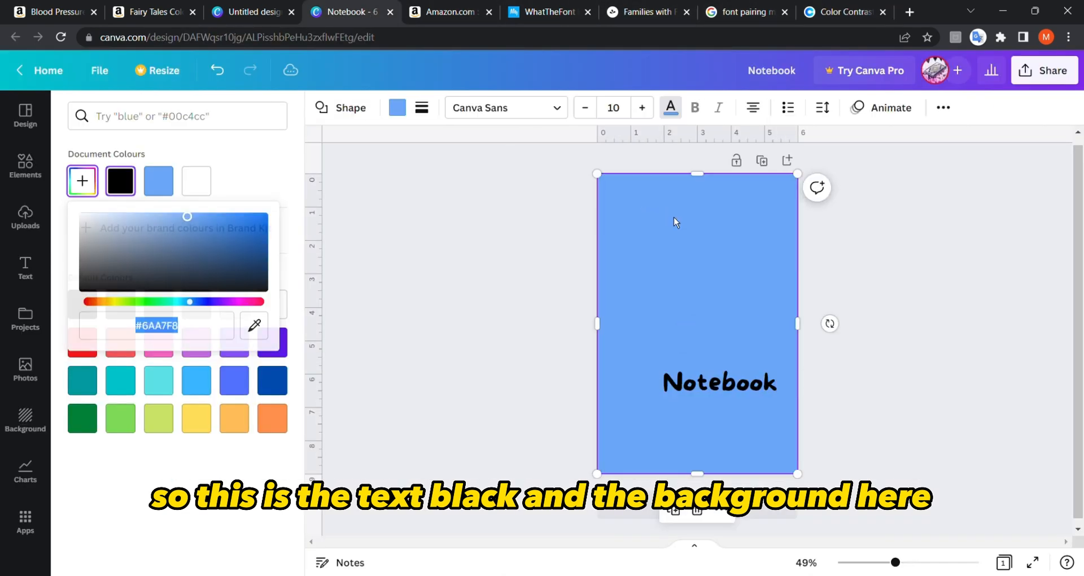
pyautogui.click(91, 195)
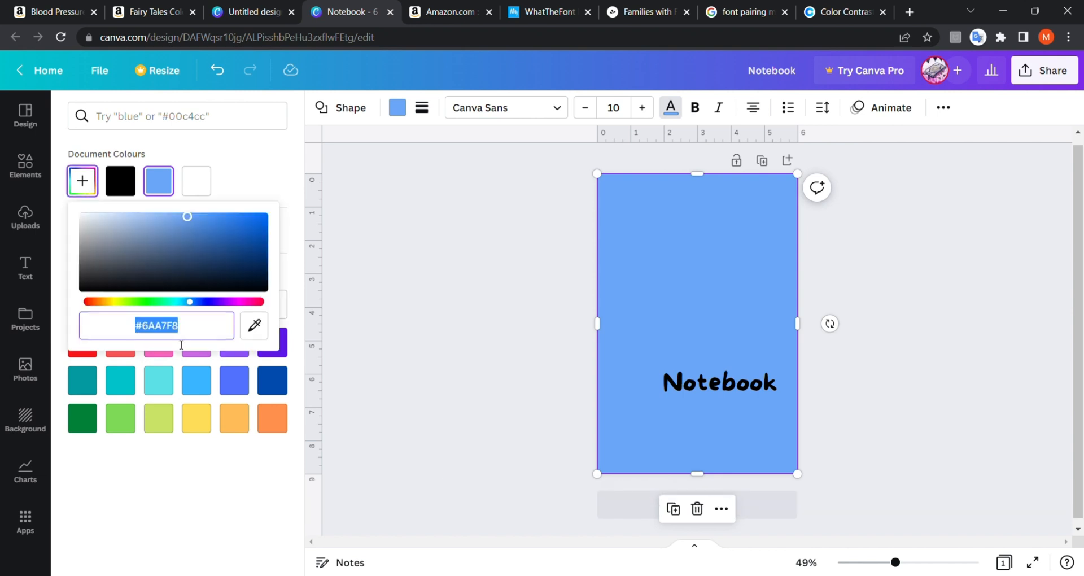
pyautogui.hotkey('ctrl', 'c')
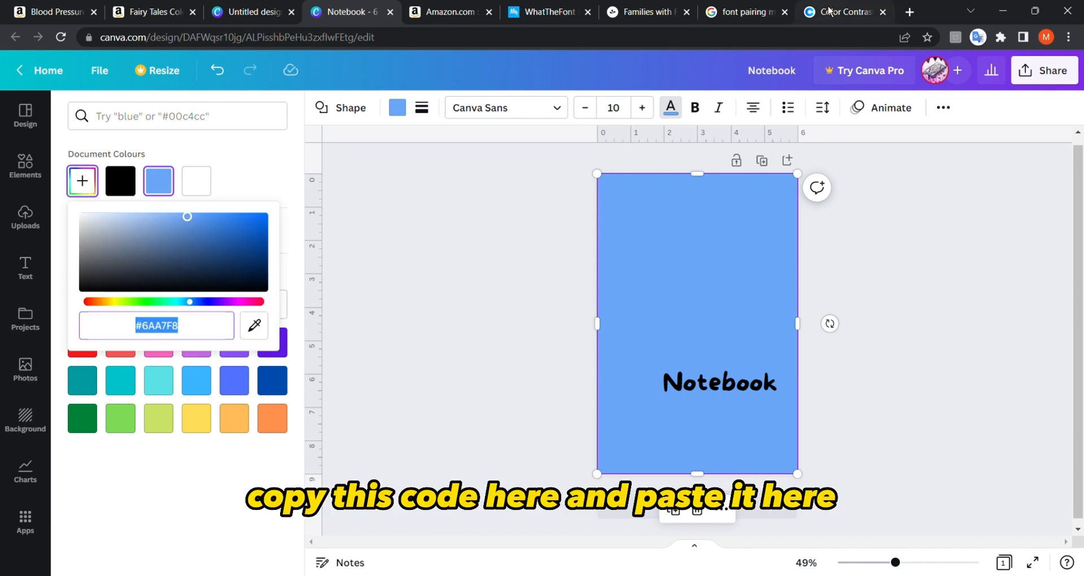
pyautogui.click(841, 11)
pyautogui.click(374, 257)
pyautogui.hotkey('ctrl', 'a')
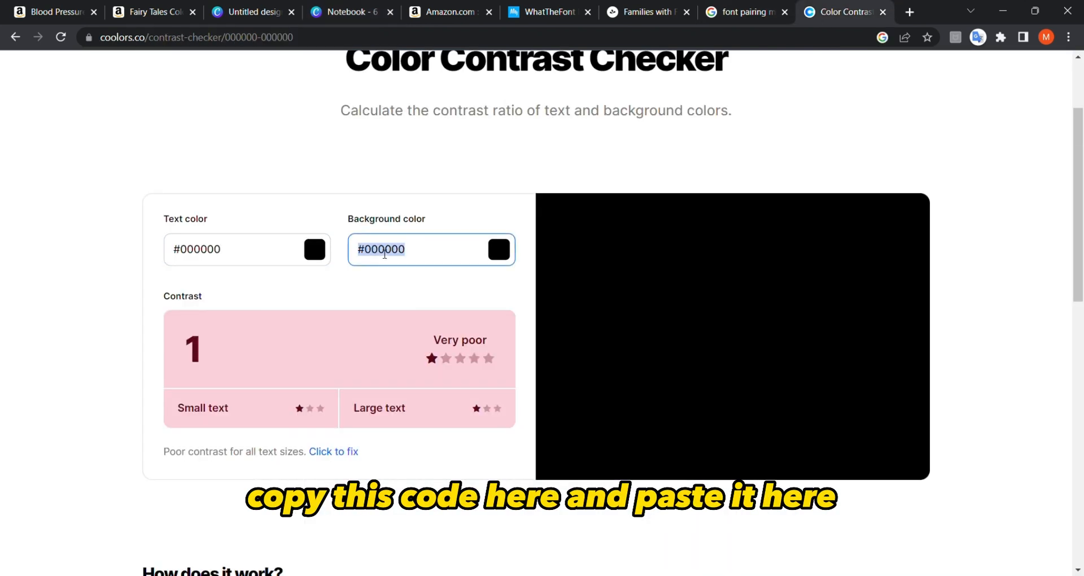
pyautogui.hotkey('ctrl', 'v')
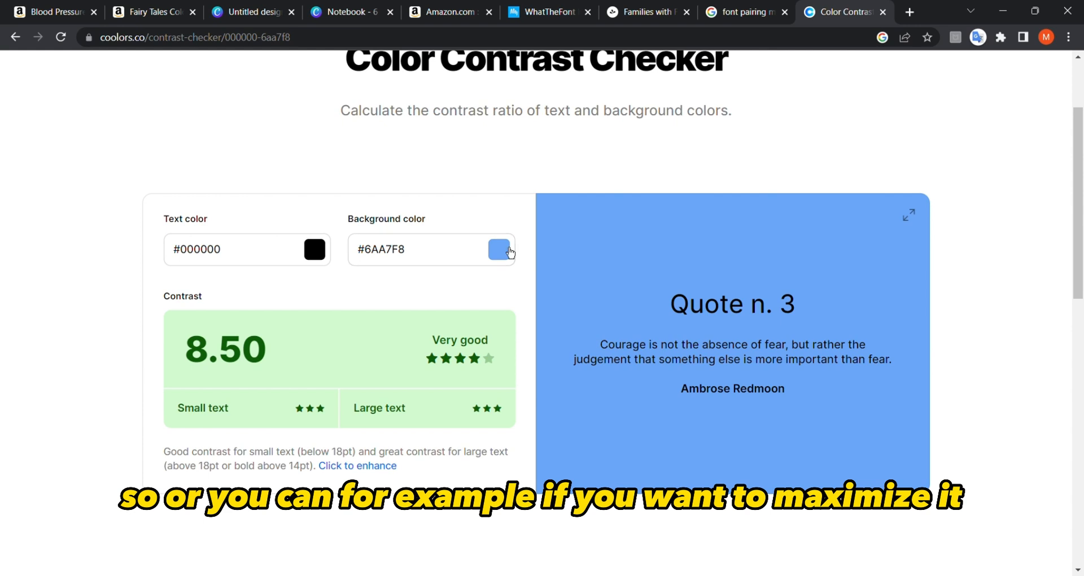
# Lighten the background colour in the contrast checker to #92B6E5 to try for a higher contrast score
pyautogui.click(499, 250)
pyautogui.moveTo(522, 300); pyautogui.dragTo(481, 295)
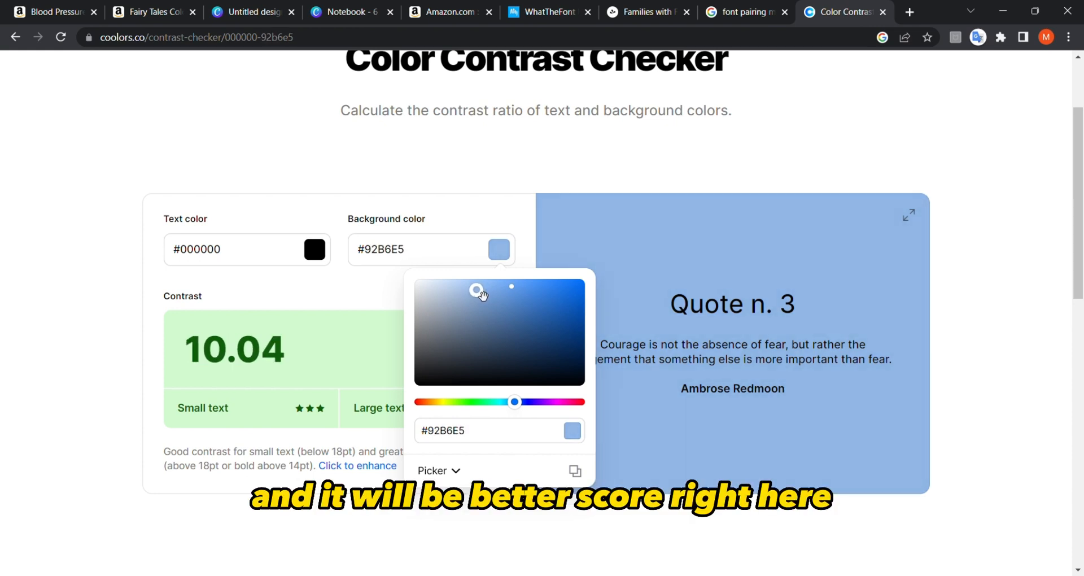
pyautogui.click(263, 384)
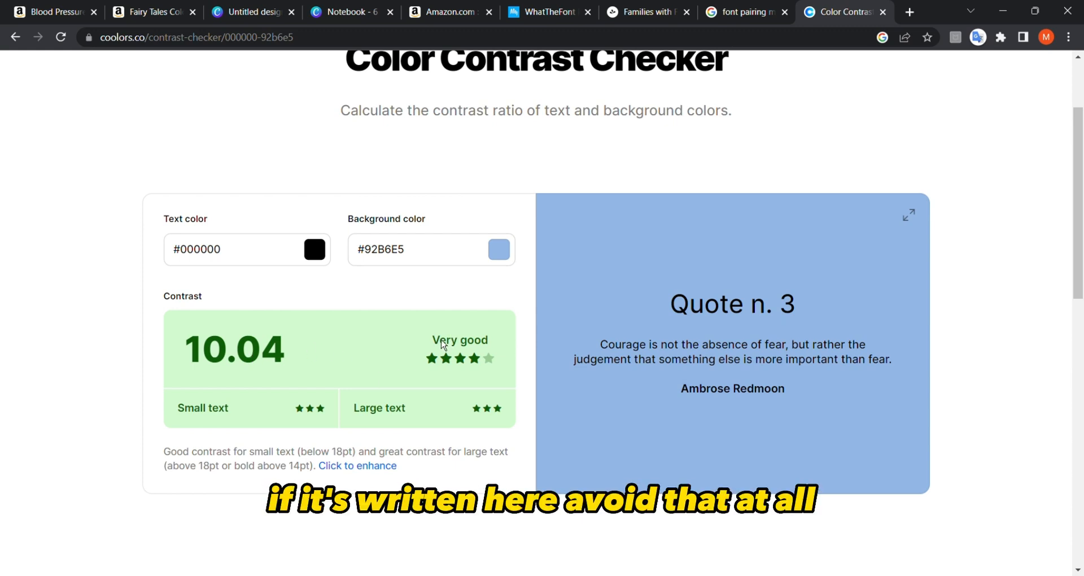
# Return to the Canva notebook cover and add the recently used zigzag line pattern in its upper-right corner, enlarged to about 3 in square
pyautogui.click(341, 10)
pyautogui.click(455, 240)
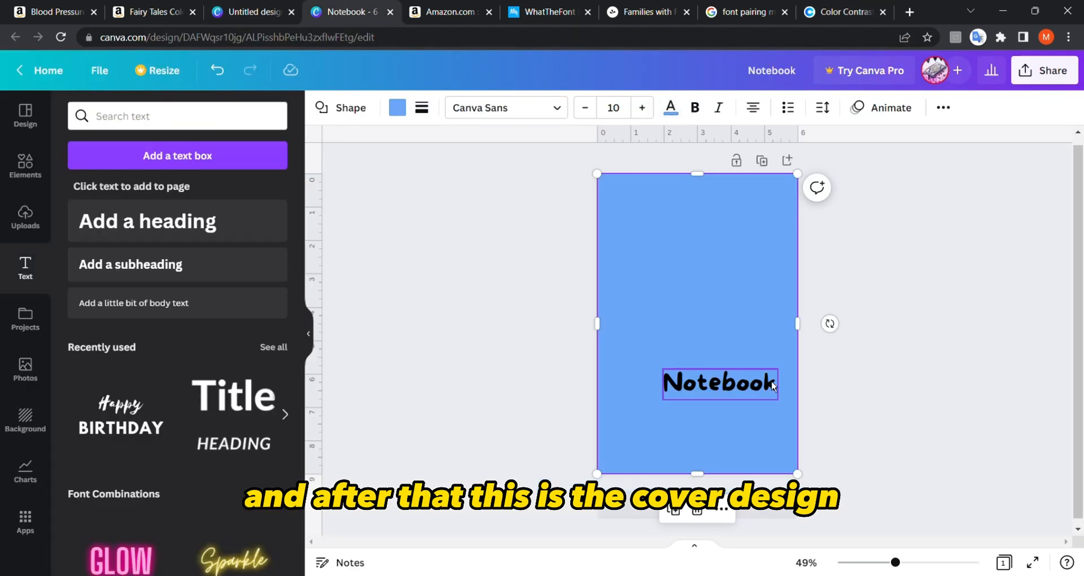
pyautogui.click(459, 288)
pyautogui.click(642, 242)
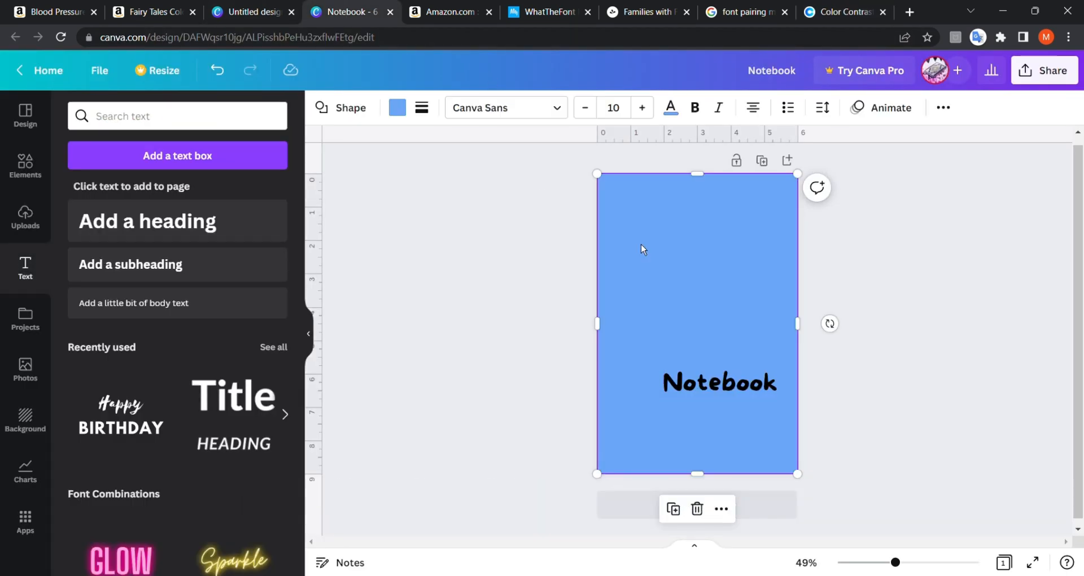
pyautogui.click(26, 164)
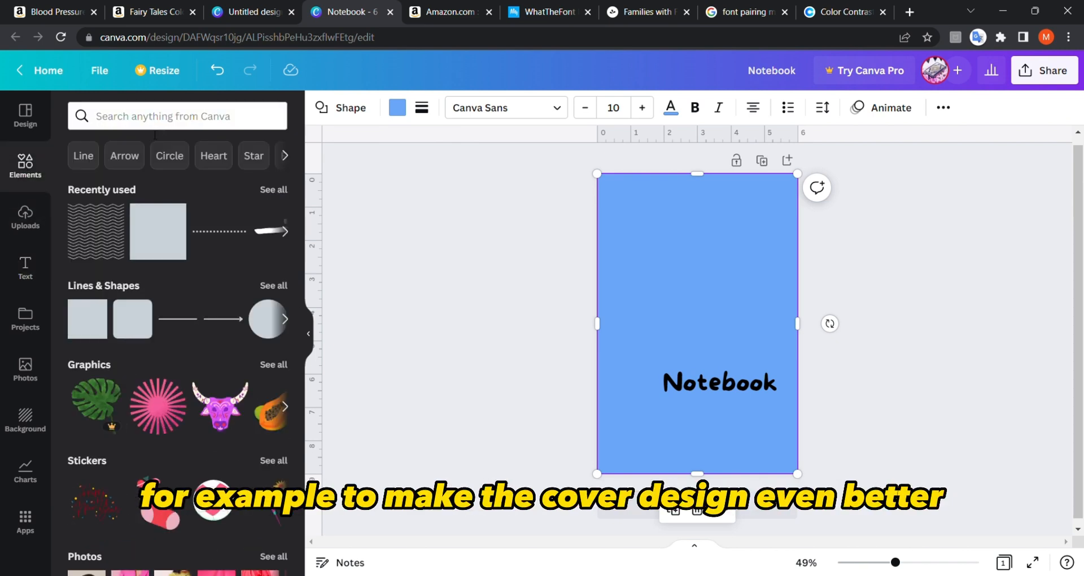
pyautogui.moveTo(110, 234)
pyautogui.mouseDown()
pyautogui.moveTo(669, 232)
pyautogui.moveTo(745, 214)
pyautogui.moveTo(755, 198)
pyautogui.moveTo(761, 207)
pyautogui.mouseUp()
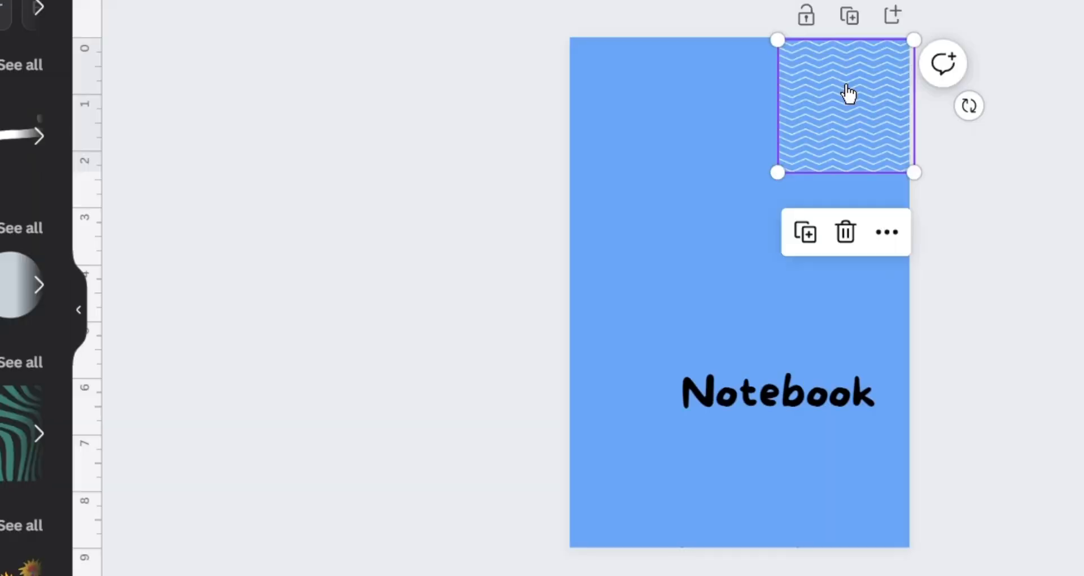
pyautogui.moveTo(849, 93); pyautogui.dragTo(839, 87)
pyautogui.moveTo(778, 164); pyautogui.dragTo(734, 208)
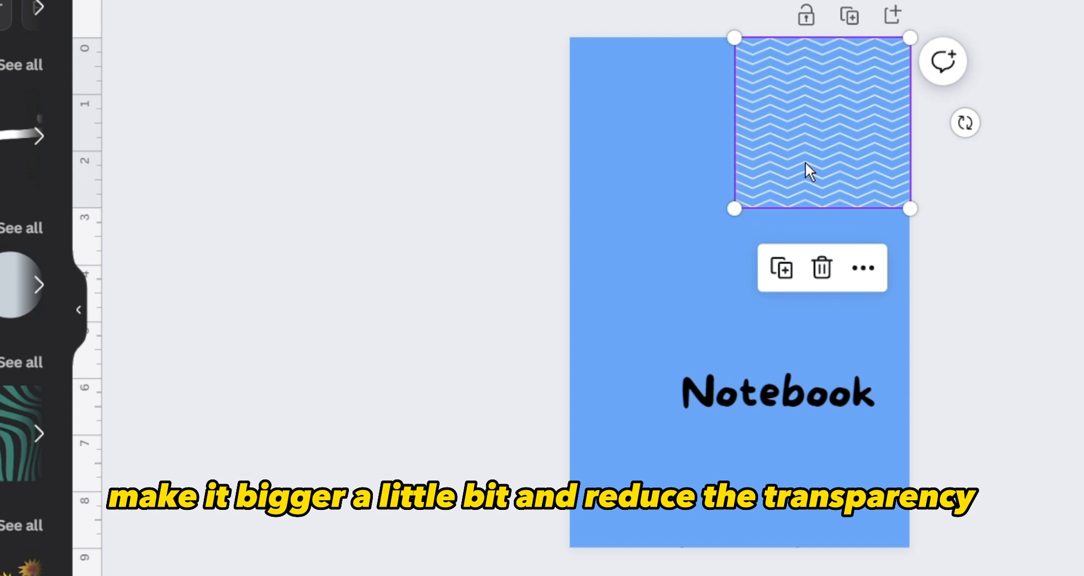
# Lower the opacity of the zigzag pattern so its lines blend faintly into the blue background
pyautogui.click(1062, 2)
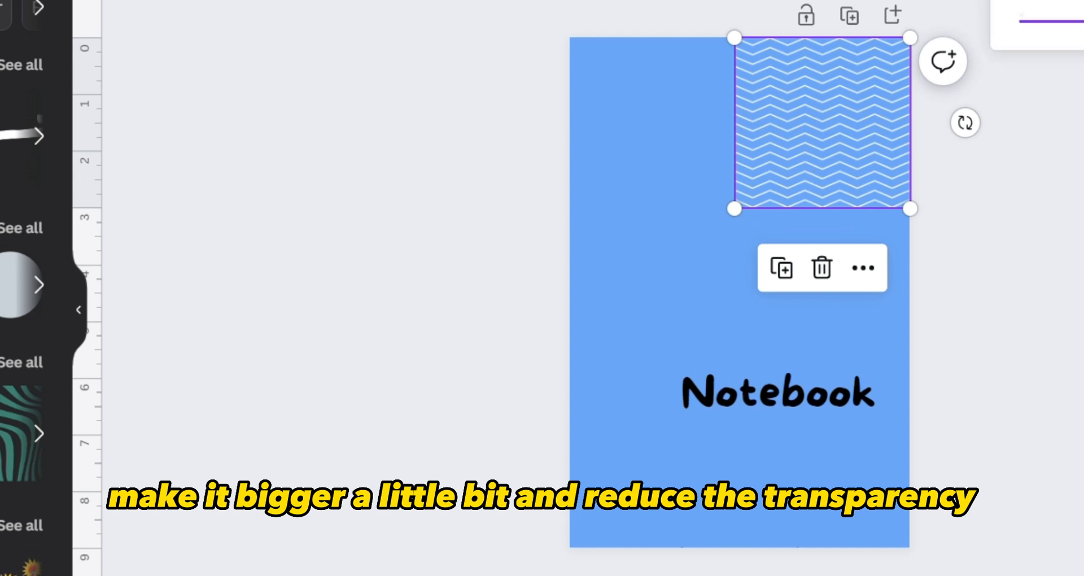
pyautogui.moveTo(1083, 22); pyautogui.dragTo(1079, 21)
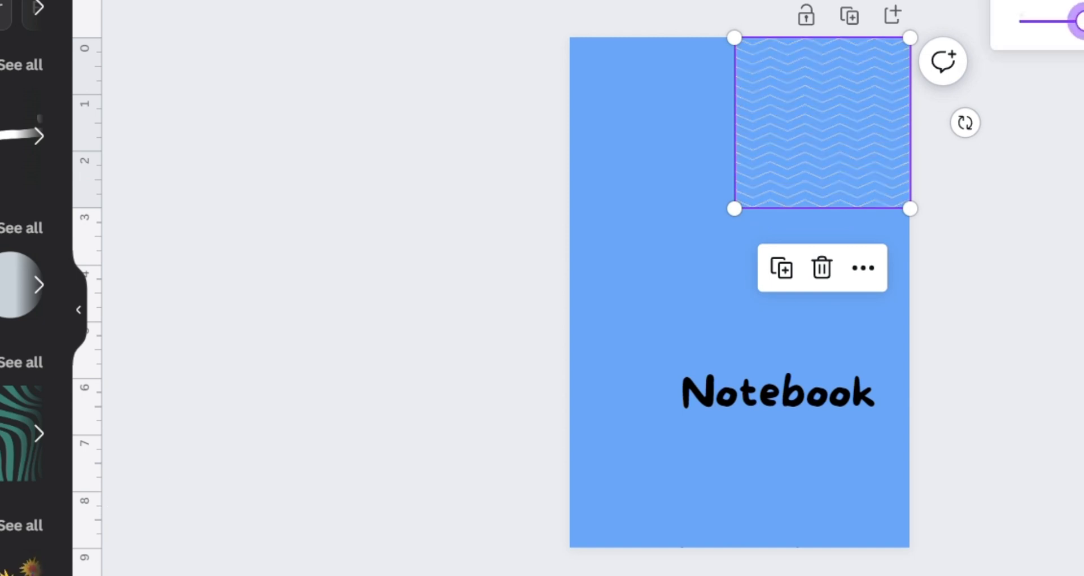
pyautogui.click(848, 81)
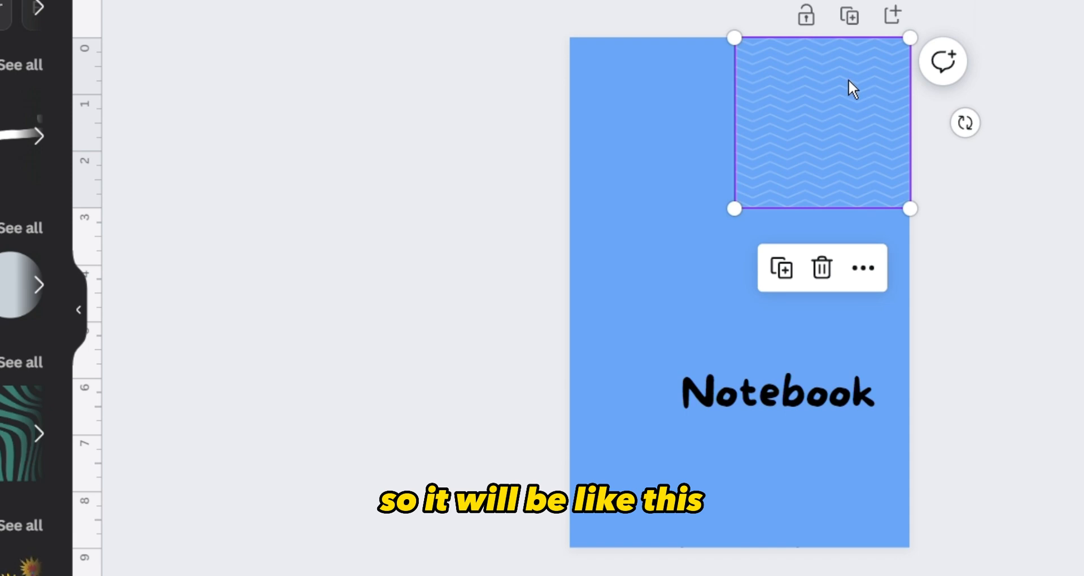
# Duplicate the faint zigzag pattern across and down the cover to fill the whole blue background
pyautogui.moveTo(832, 80)
pyautogui.mouseDown()
pyautogui.moveTo(661, 82)
pyautogui.moveTo(675, 82)
pyautogui.mouseUp()
pyautogui.click(544, 99)
pyautogui.moveTo(625, 164); pyautogui.dragTo(626, 510)
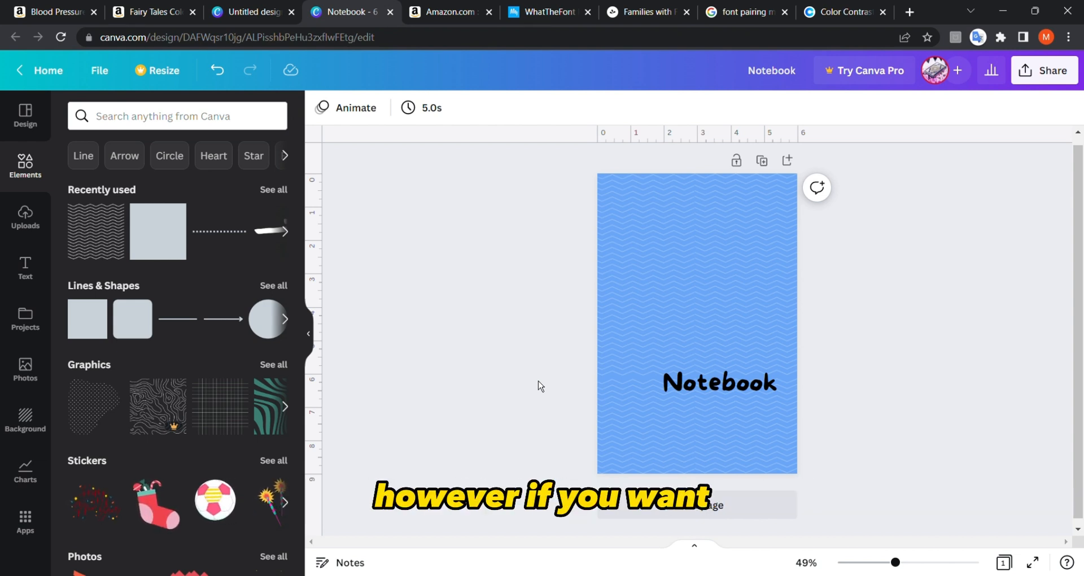
pyautogui.click(743, 12)
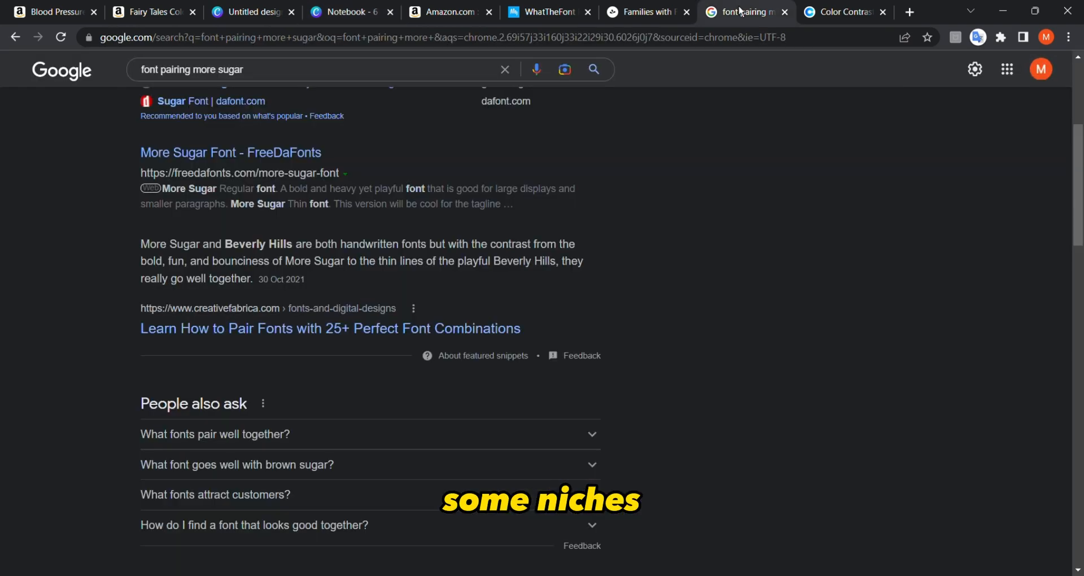
pyautogui.click(656, 12)
pyautogui.click(147, 11)
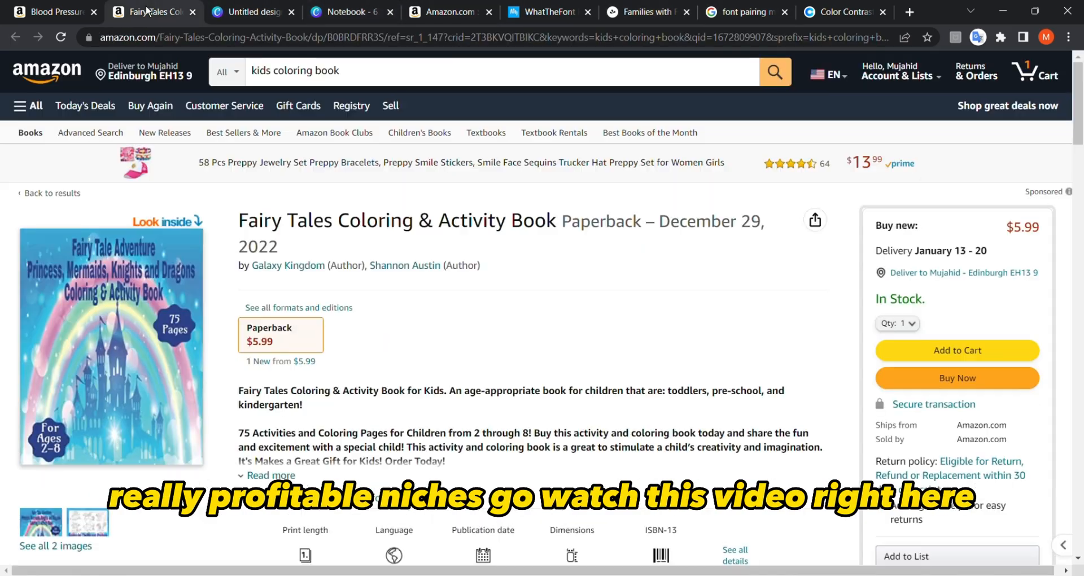
pyautogui.click(64, 11)
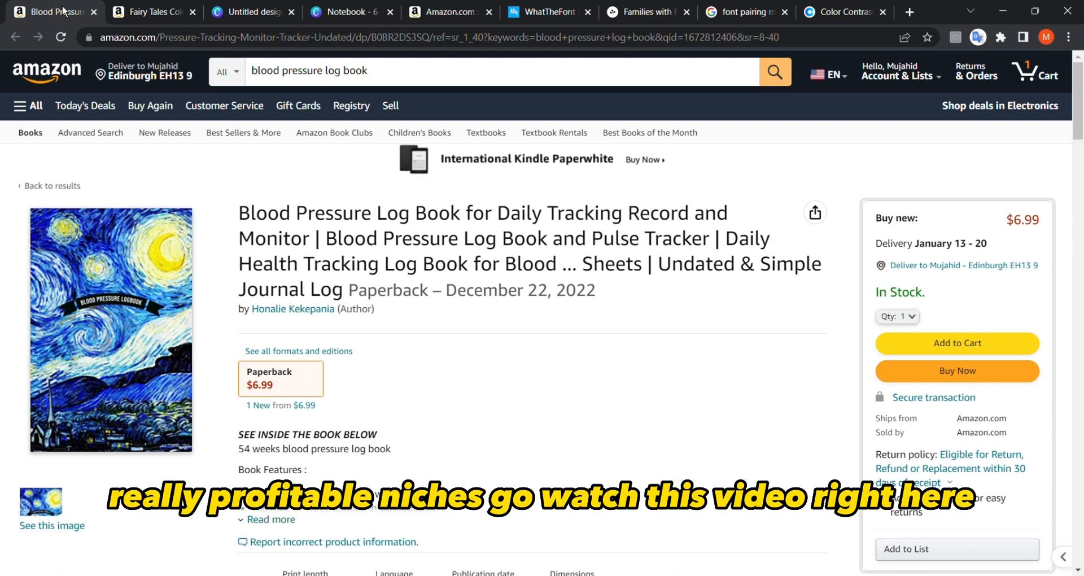